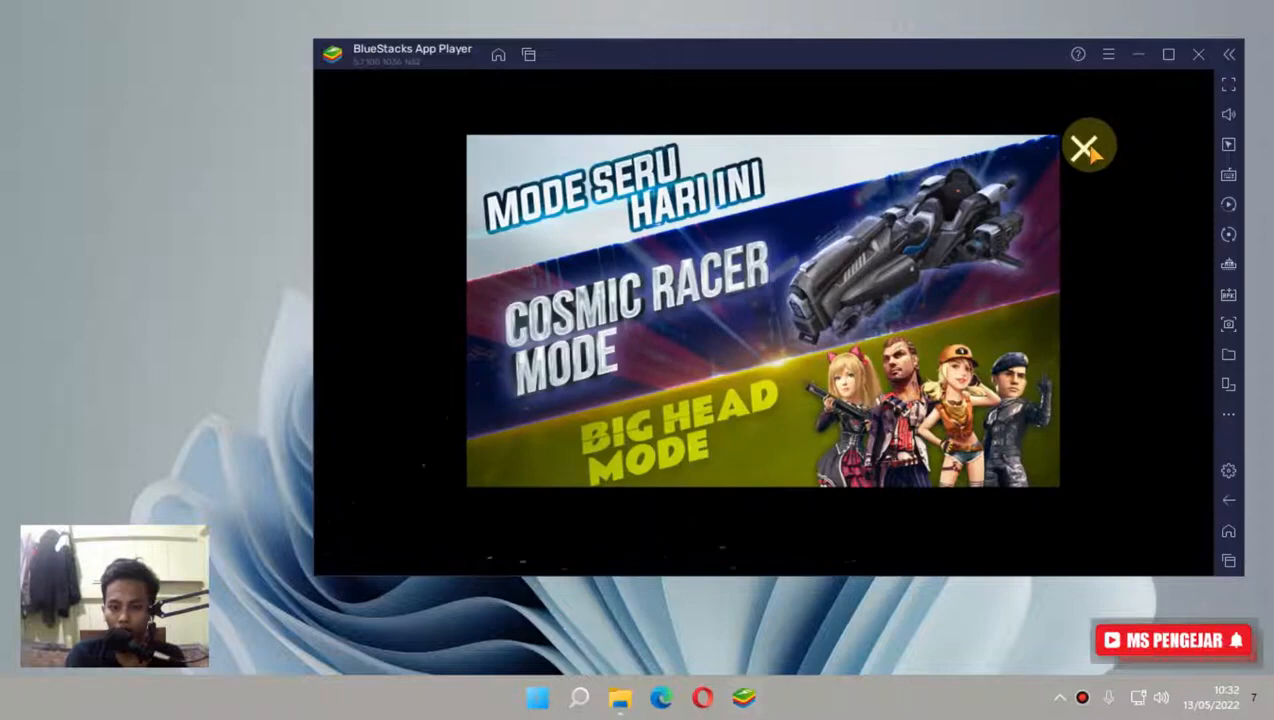
Dismiss the event pop-ups, daily missions and Free Fire World Series screens, and play an emote with the lobby character.
left_click(1086, 148)
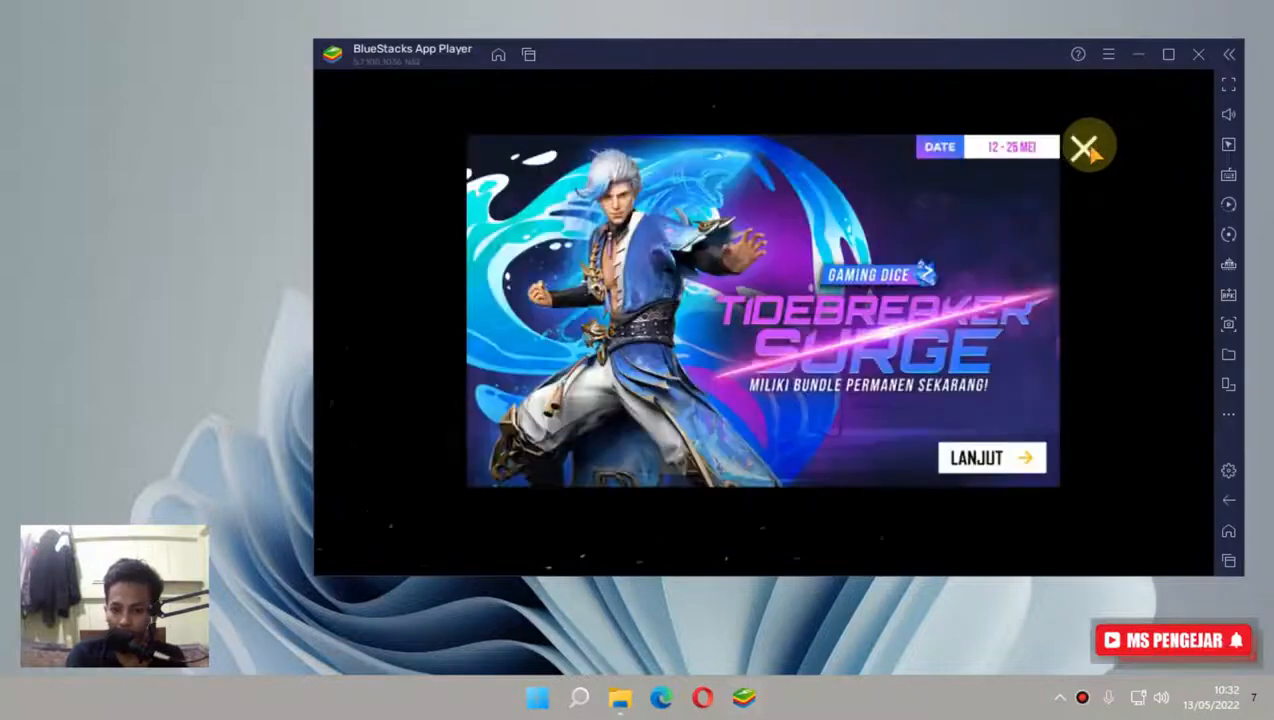
left_click(1086, 148)
left_click(1086, 148)
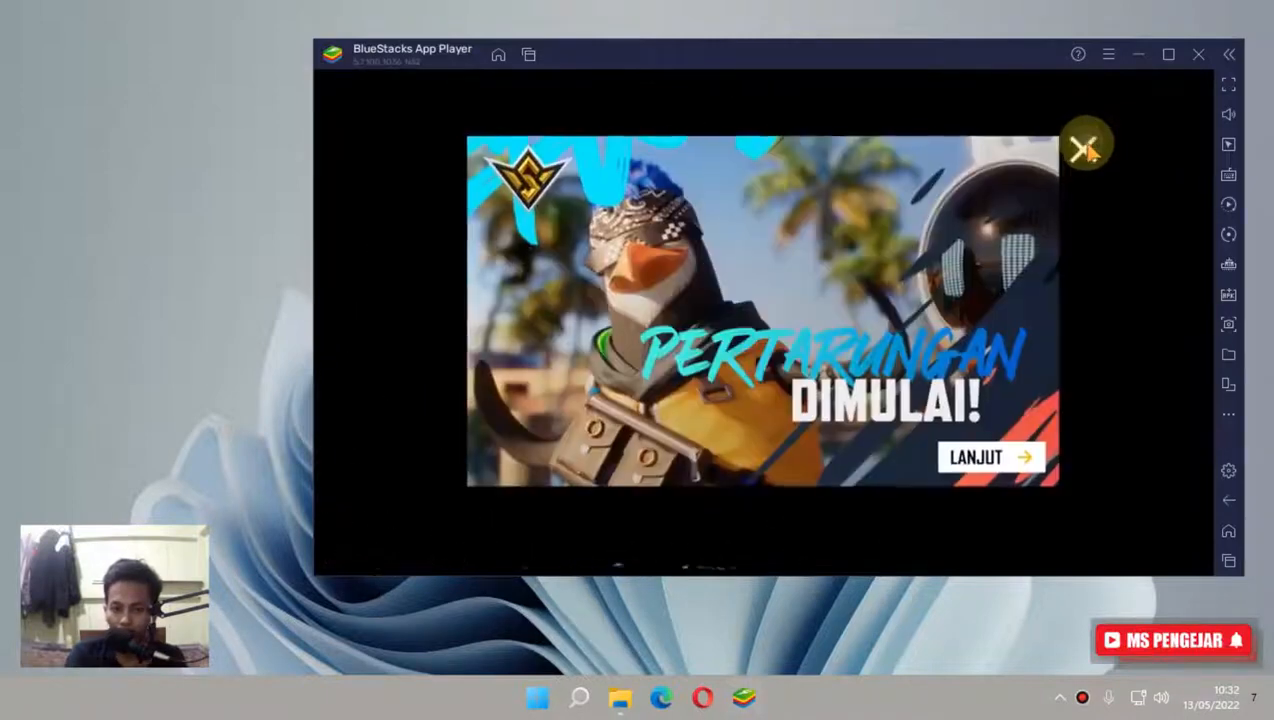
left_click(1086, 148)
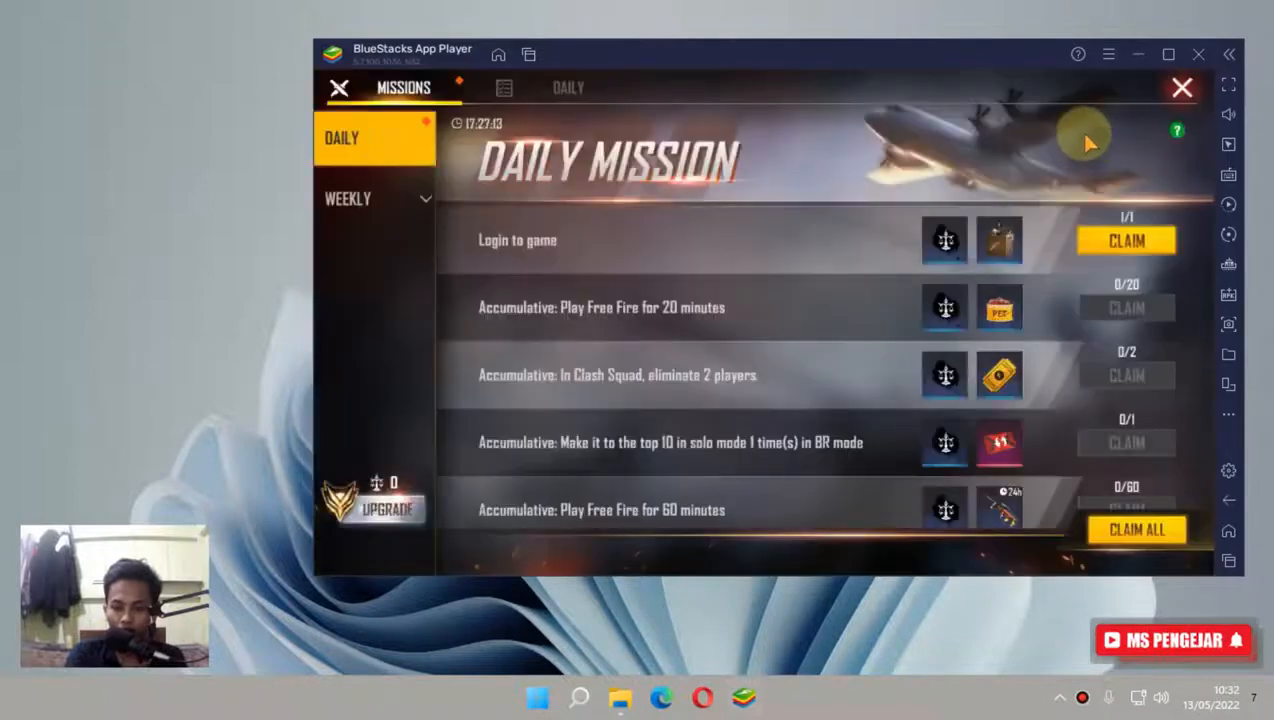
left_click(1181, 89)
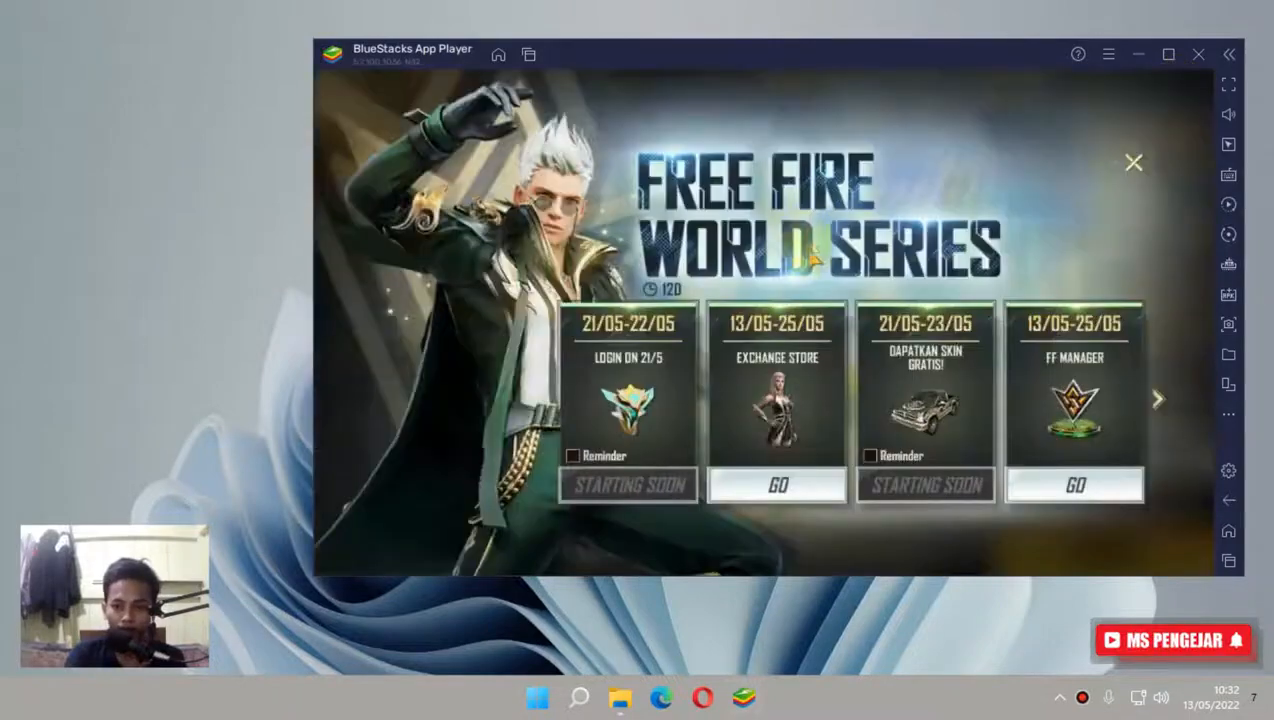
left_click(1140, 162)
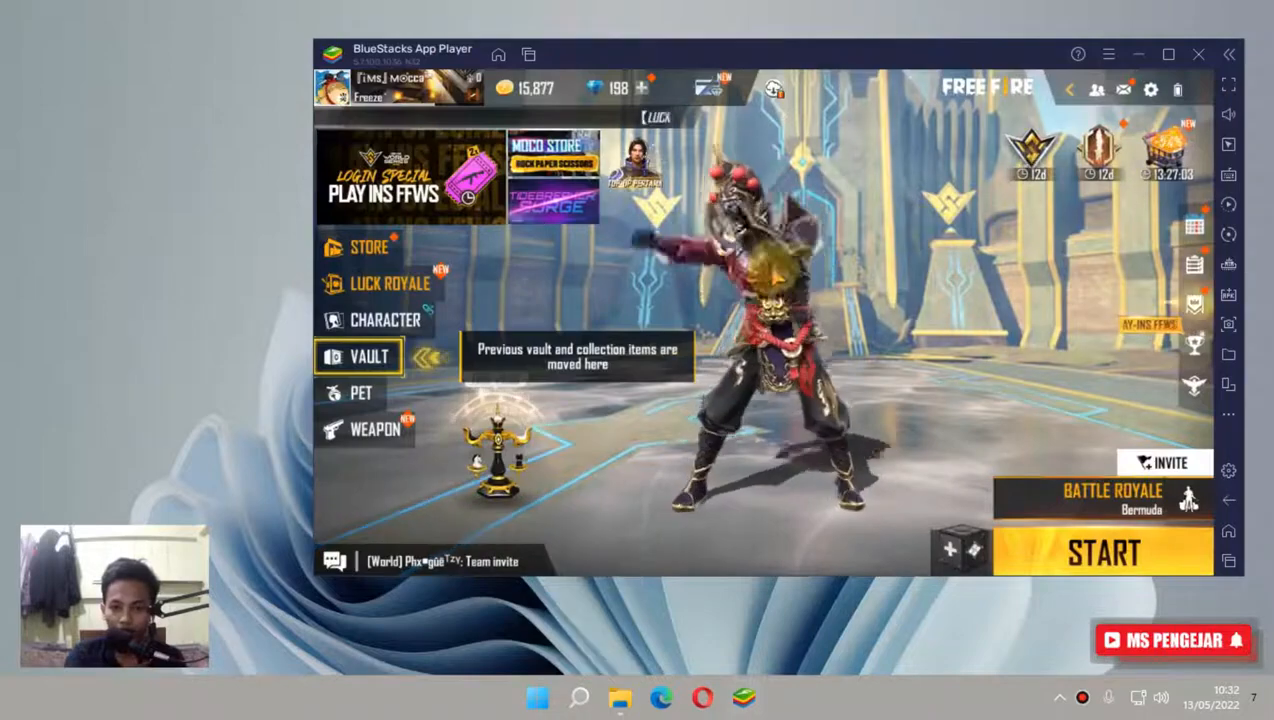
left_click(774, 274)
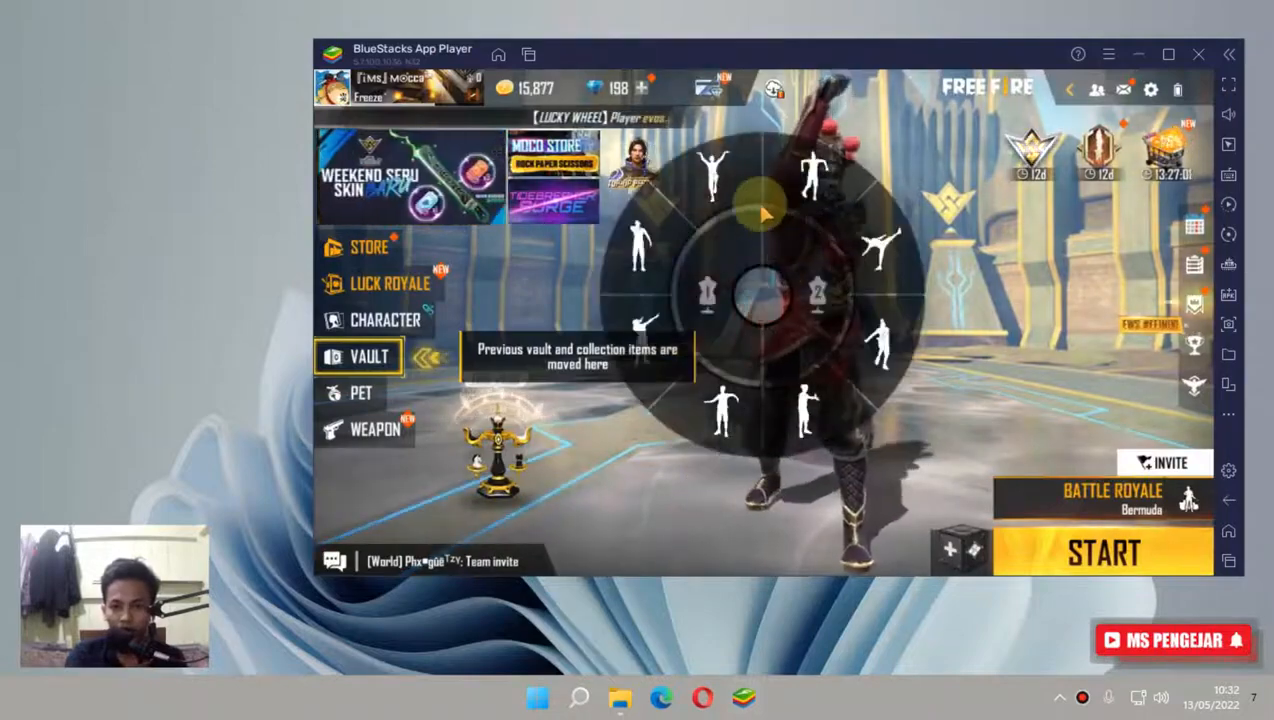
left_click(795, 400)
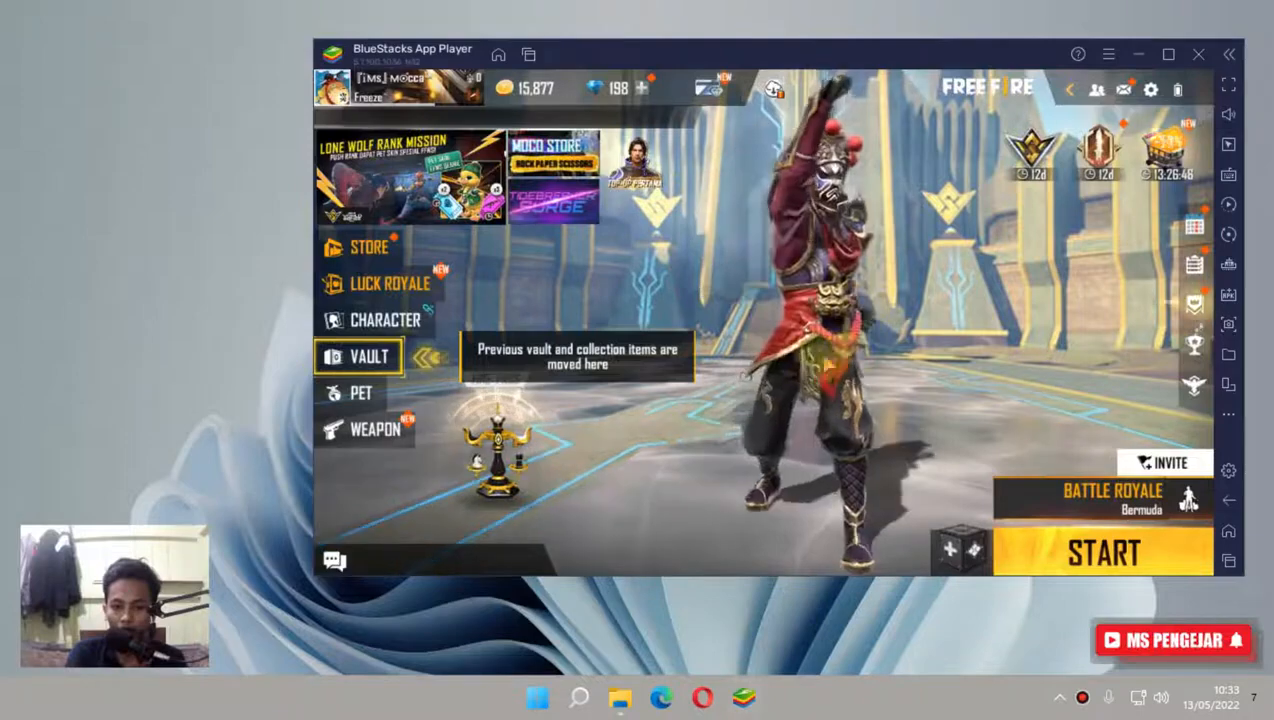
Read text file 1 in the "1. Setting BLUESTACK (LANCAR JAYA MAIN Free fire)" folder on drive D, and put the windows away.
left_click(618, 698)
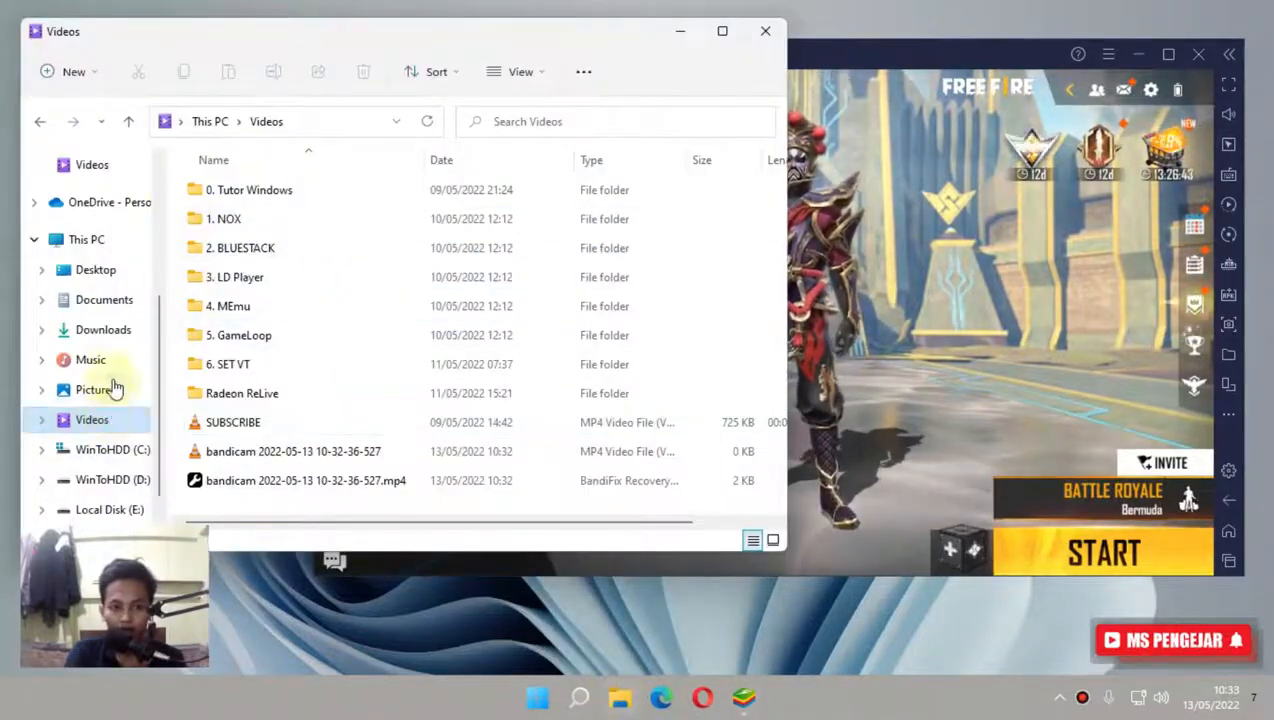
scroll(115, 480, "down", 1)
left_click(82, 411)
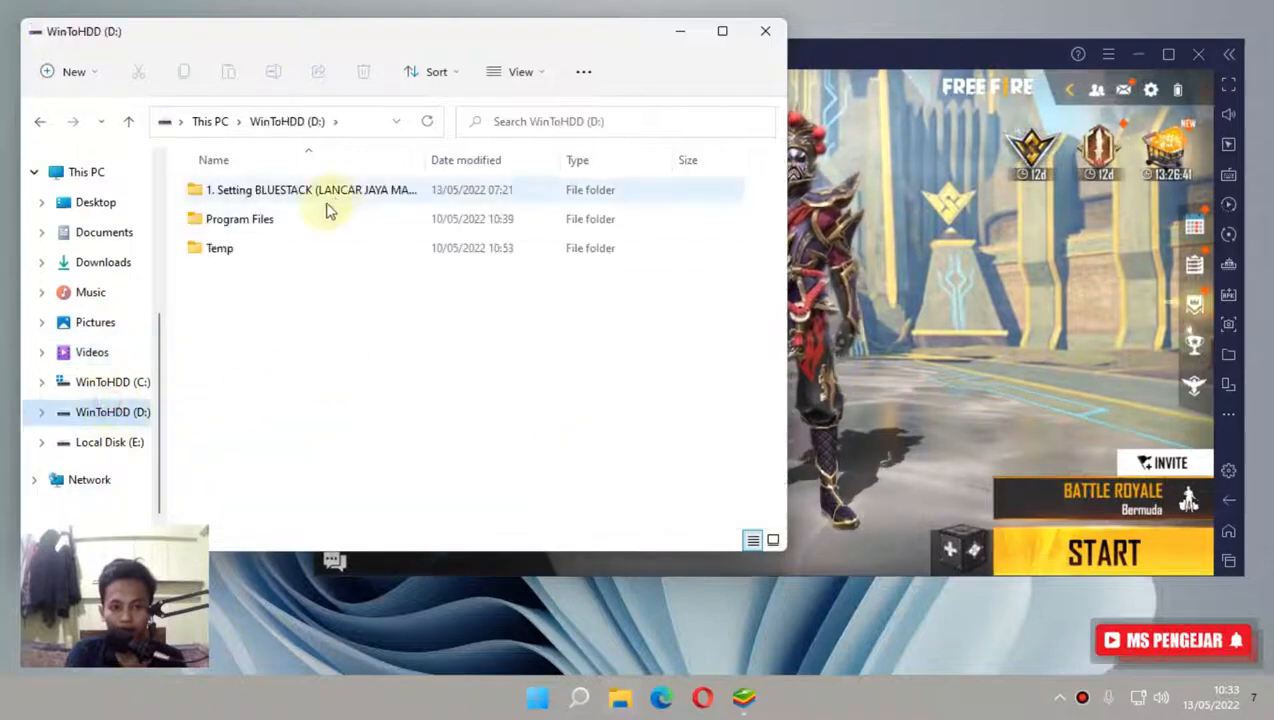
double_click(250, 192)
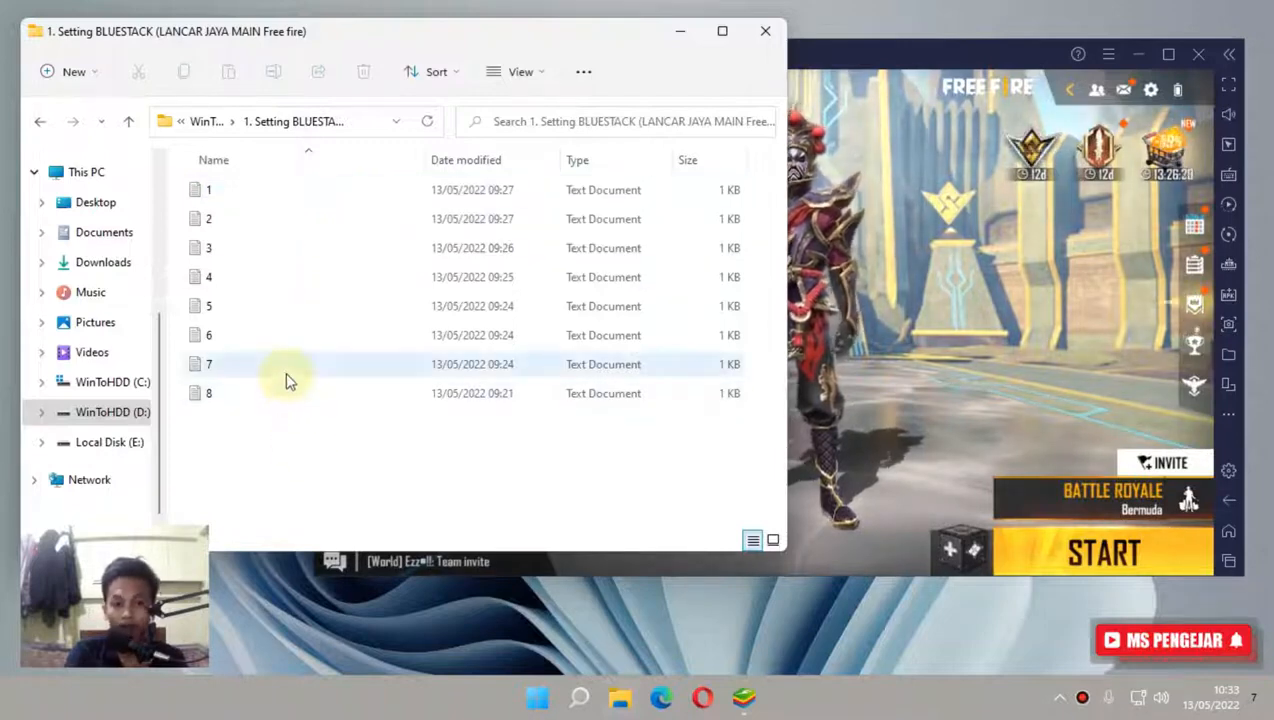
double_click(267, 190)
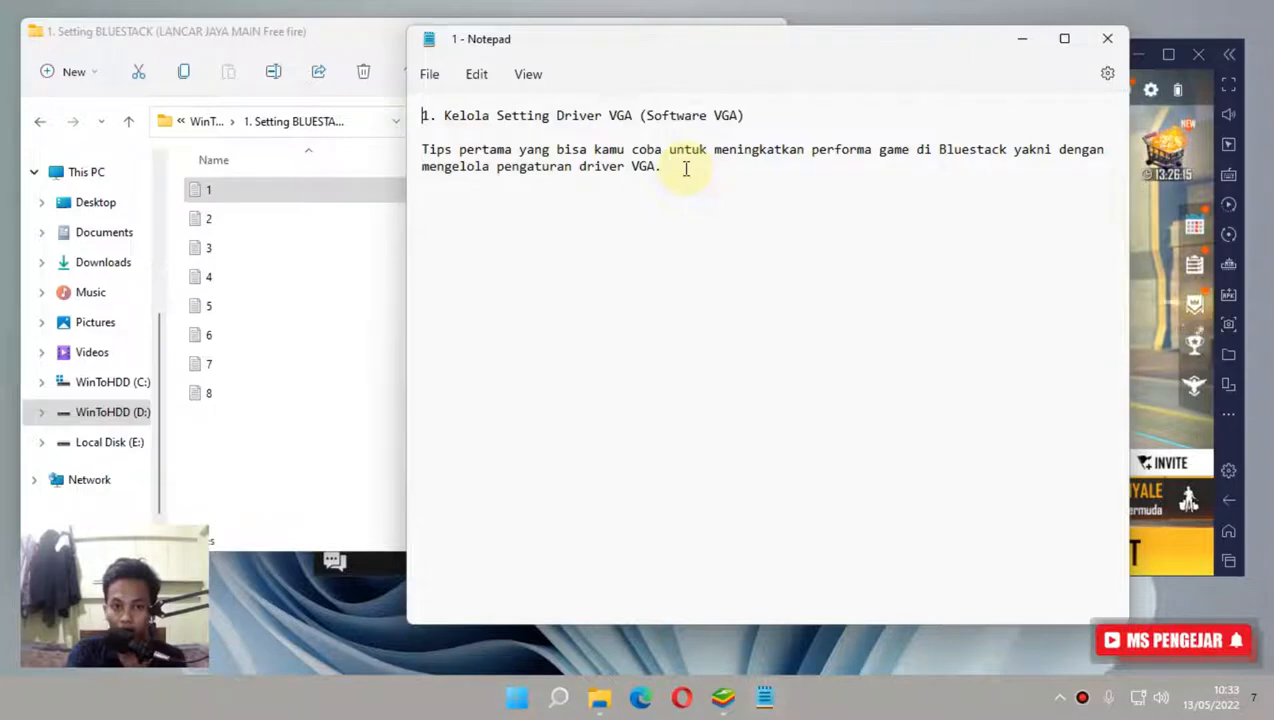
left_click(1107, 38)
left_click(677, 33)
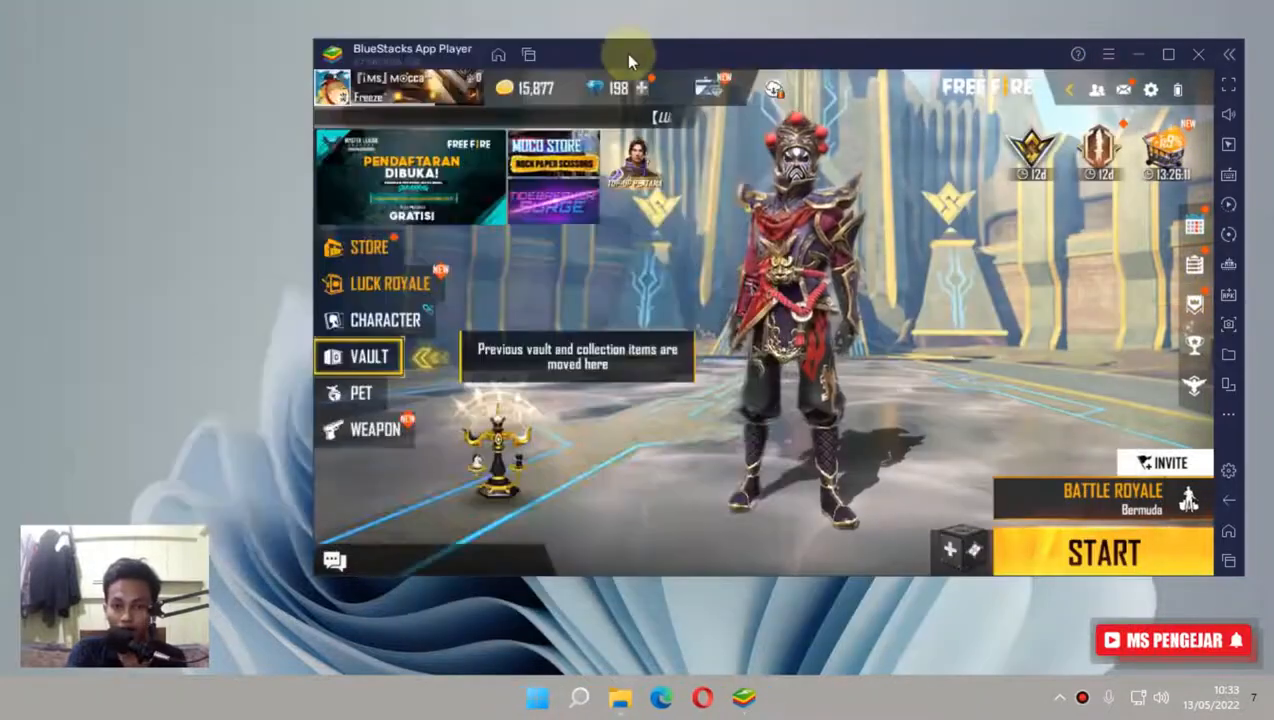
Launch AMD Software: Adrenalin Edition from the desktop's extended options.
right_click(136, 114)
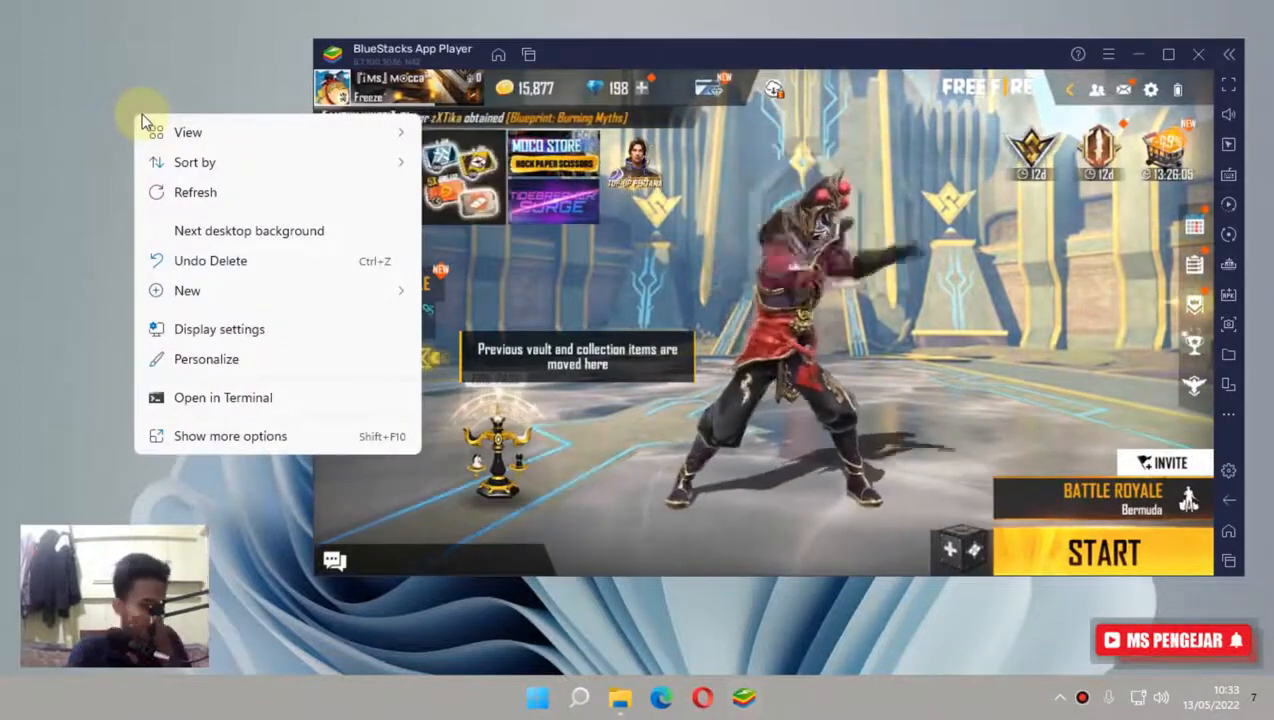
right_click(106, 35)
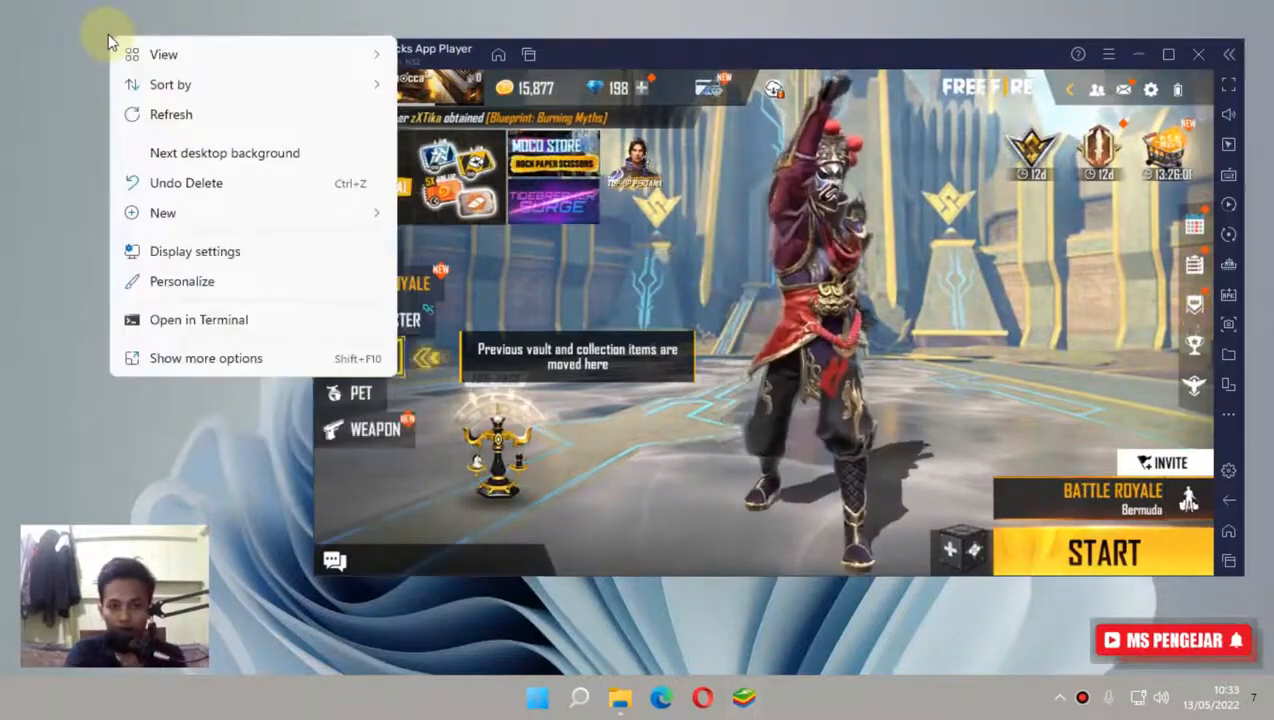
left_click(212, 360)
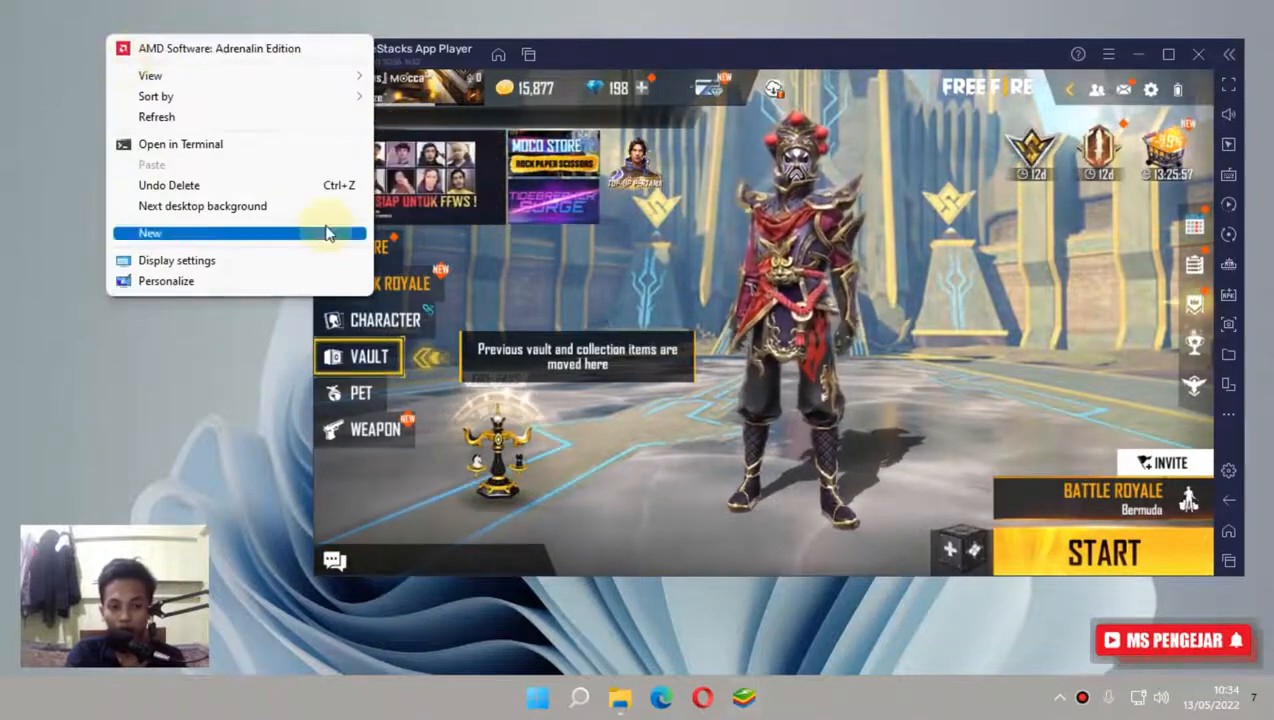
mouse_move(307, 230)
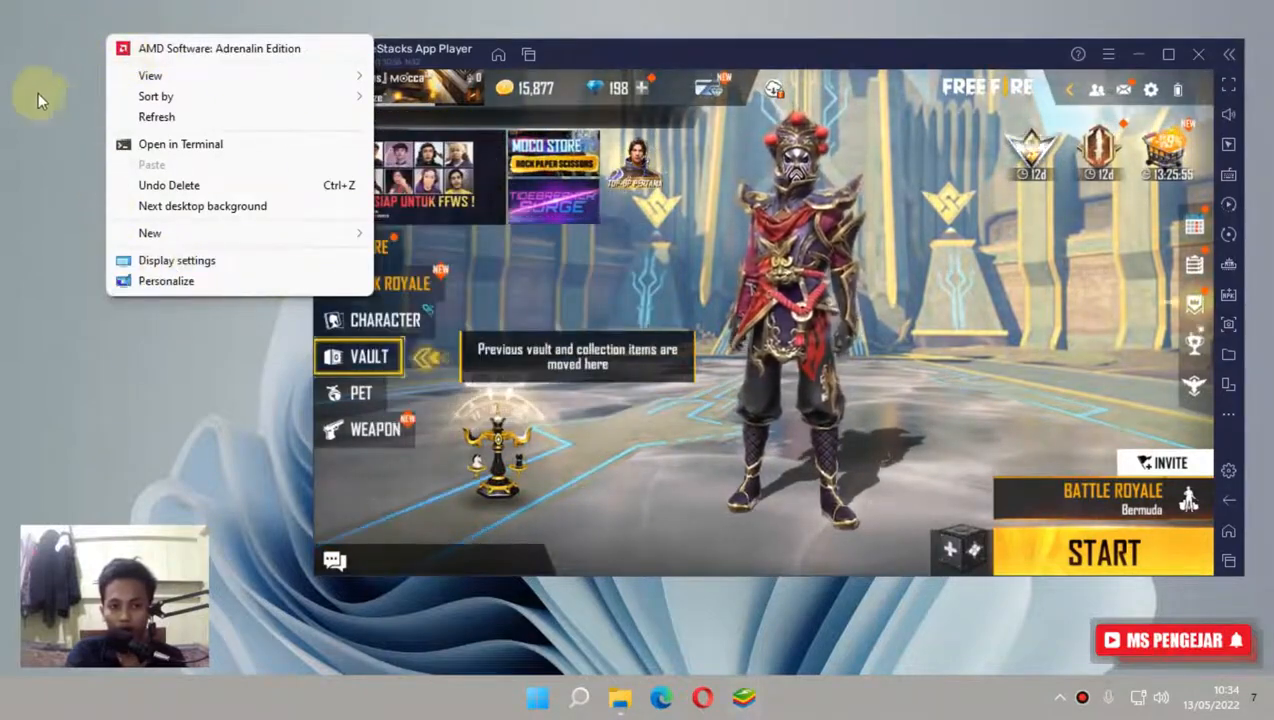
left_click(167, 45)
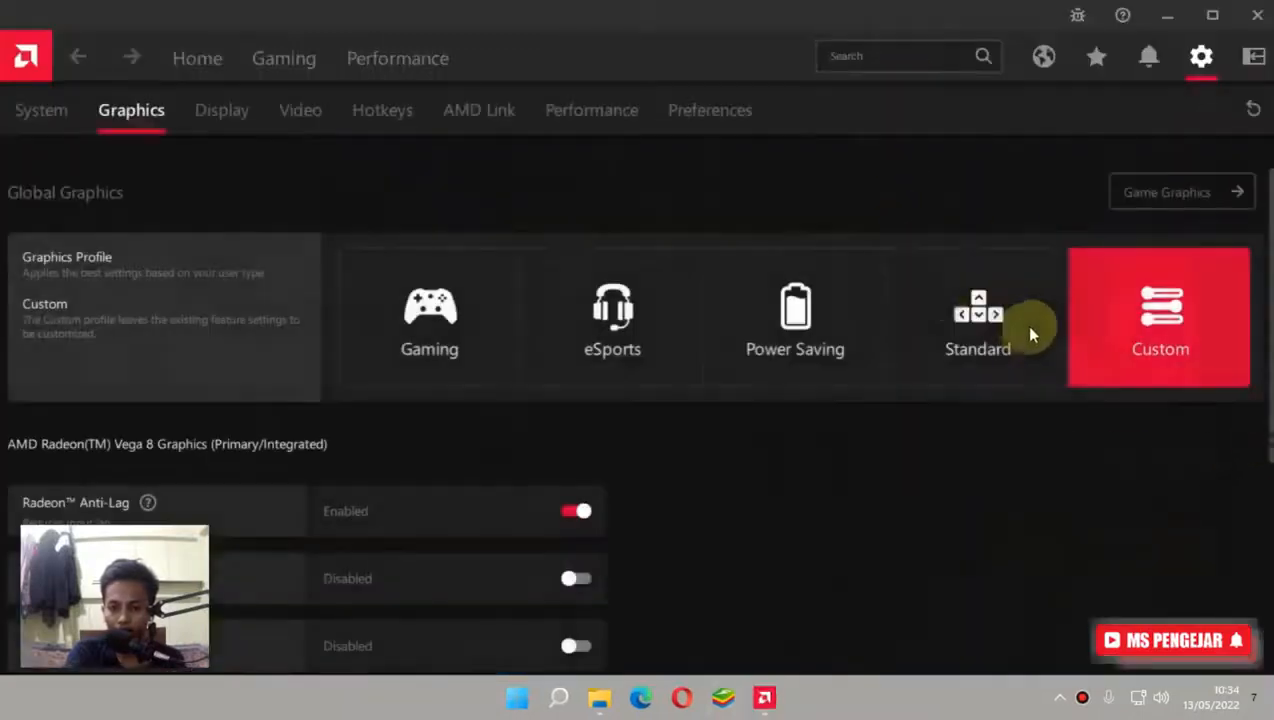
View the performance metrics and return to the global graphics settings.
left_click(349, 66)
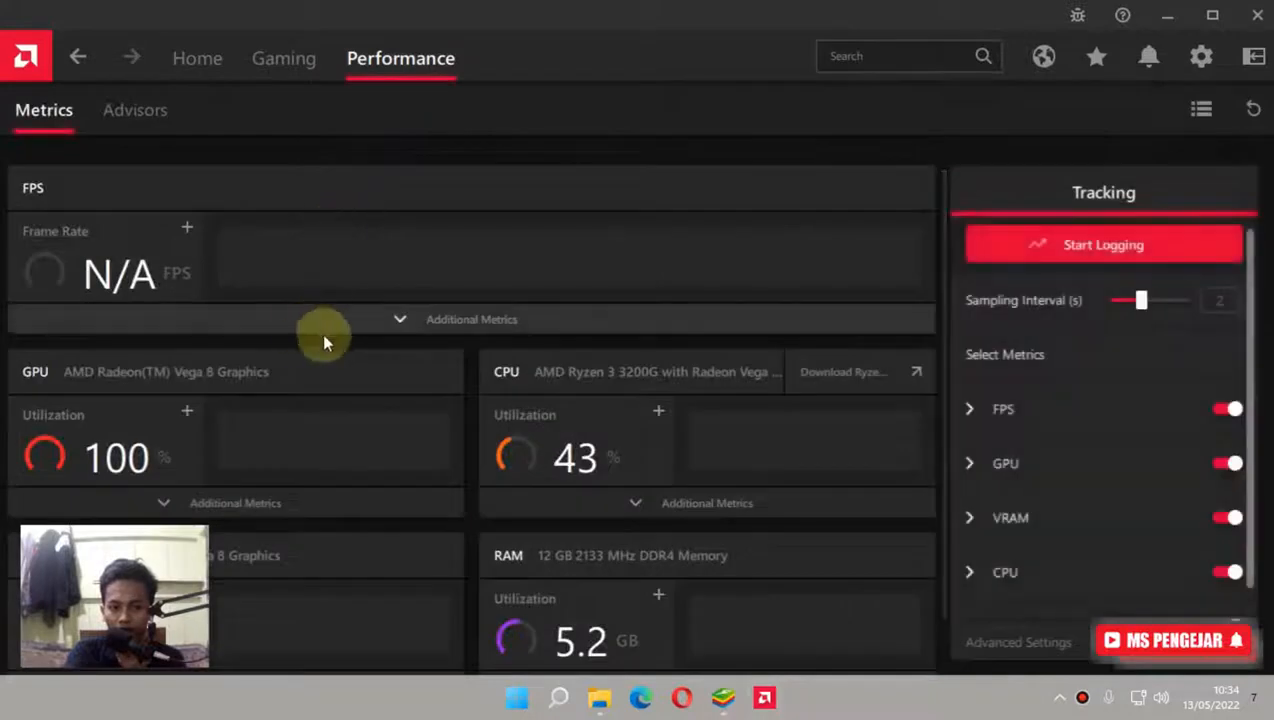
left_click(288, 72)
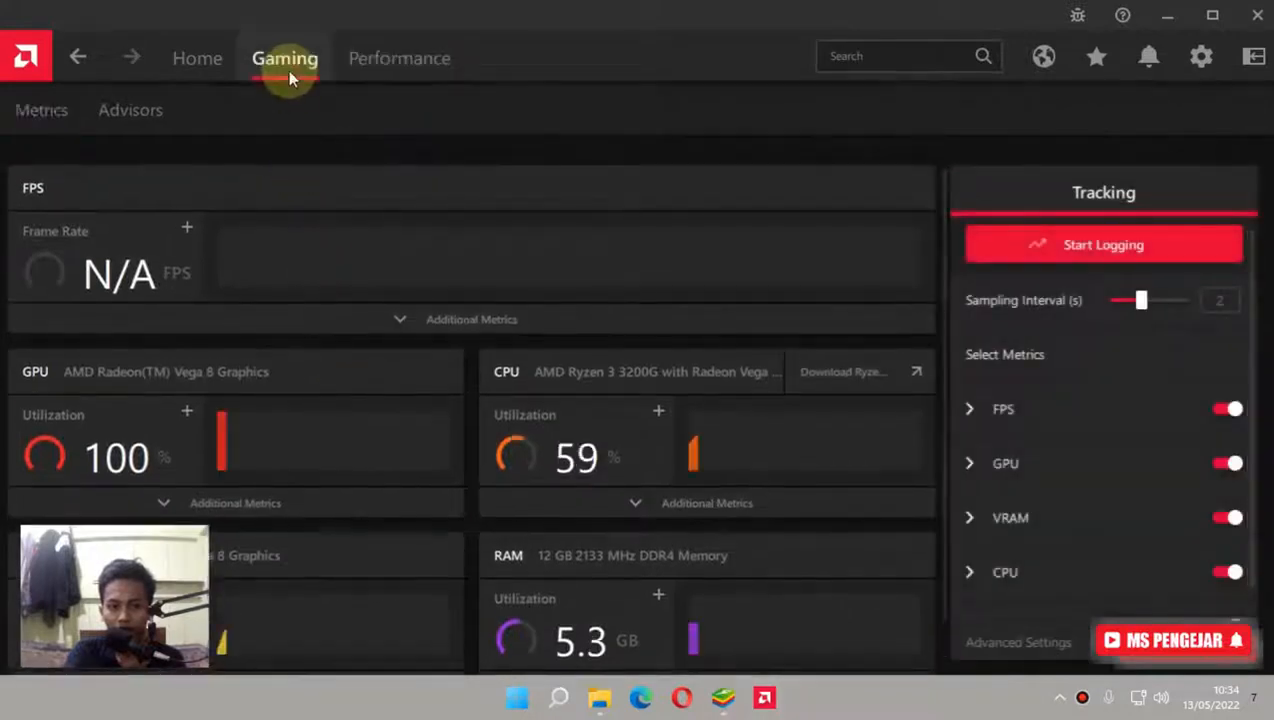
left_click(353, 200)
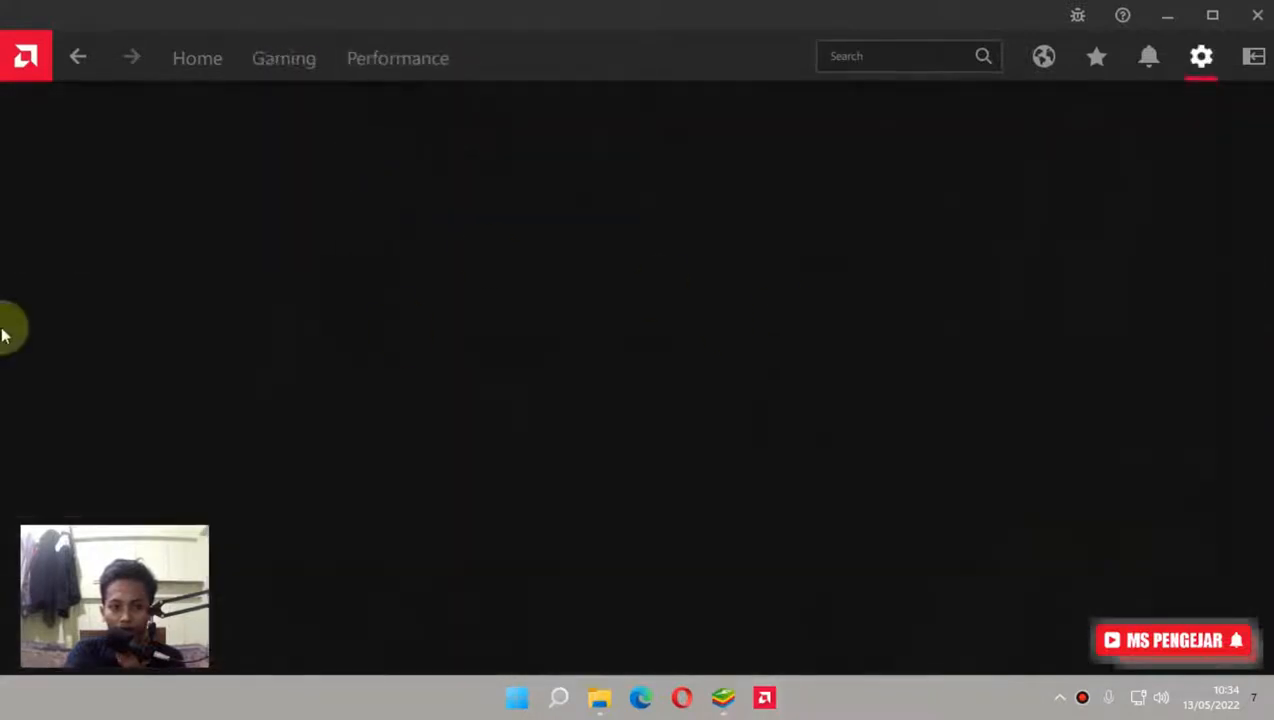
Examine the Radeon options of the Custom graphics profile, from Anti-Lag down to Enhanced Sync.
scroll(429, 371, "down", 3)
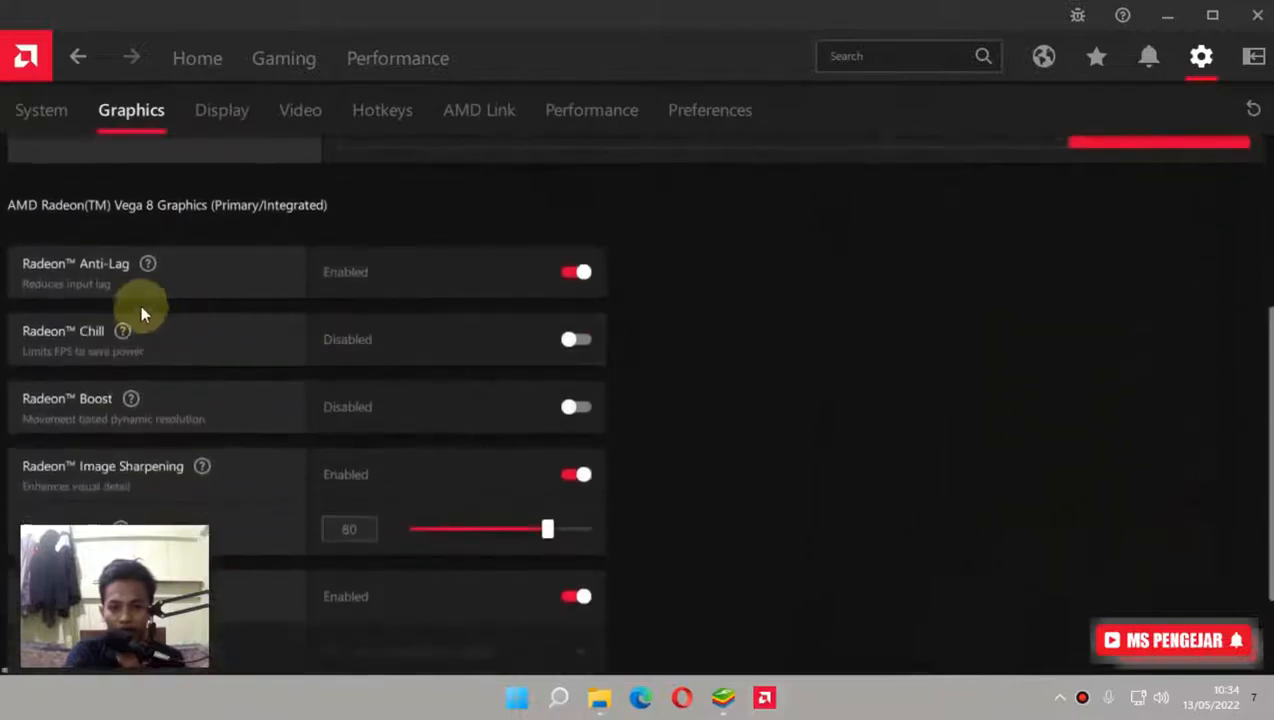
scroll(145, 300, "down", 2)
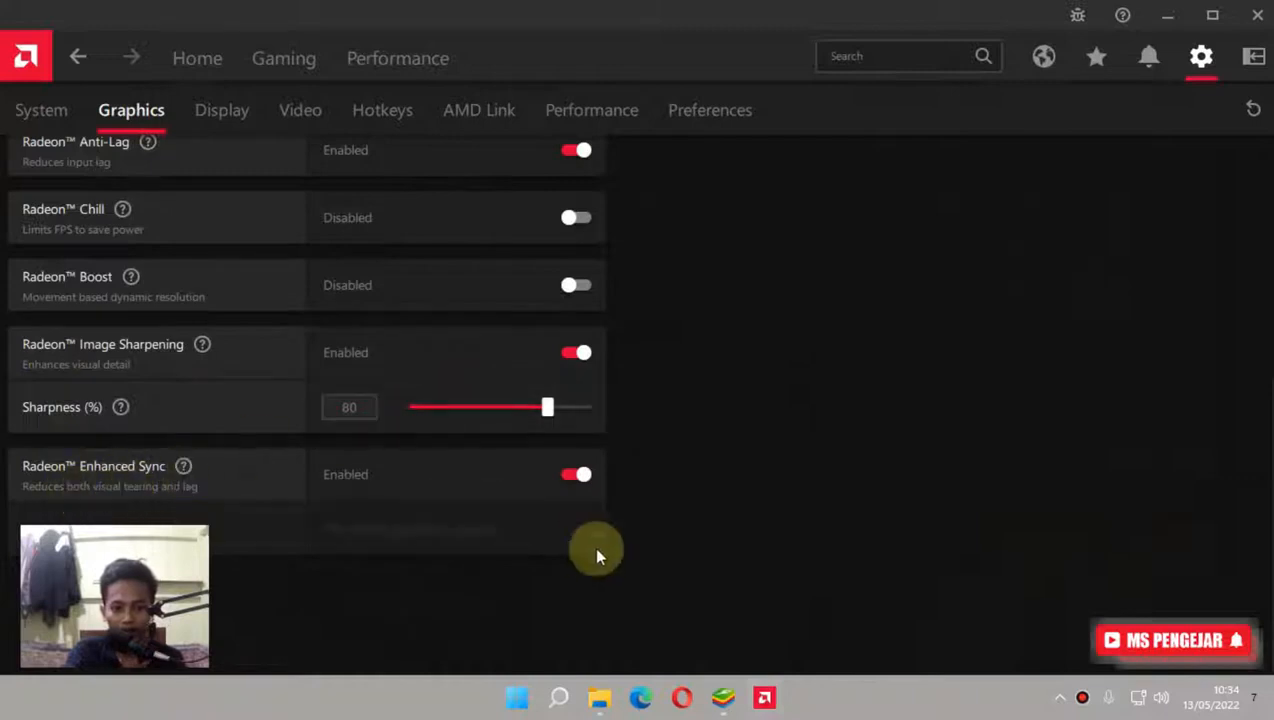
scroll(165, 456, "up", 1)
scroll(168, 456, "up", 6)
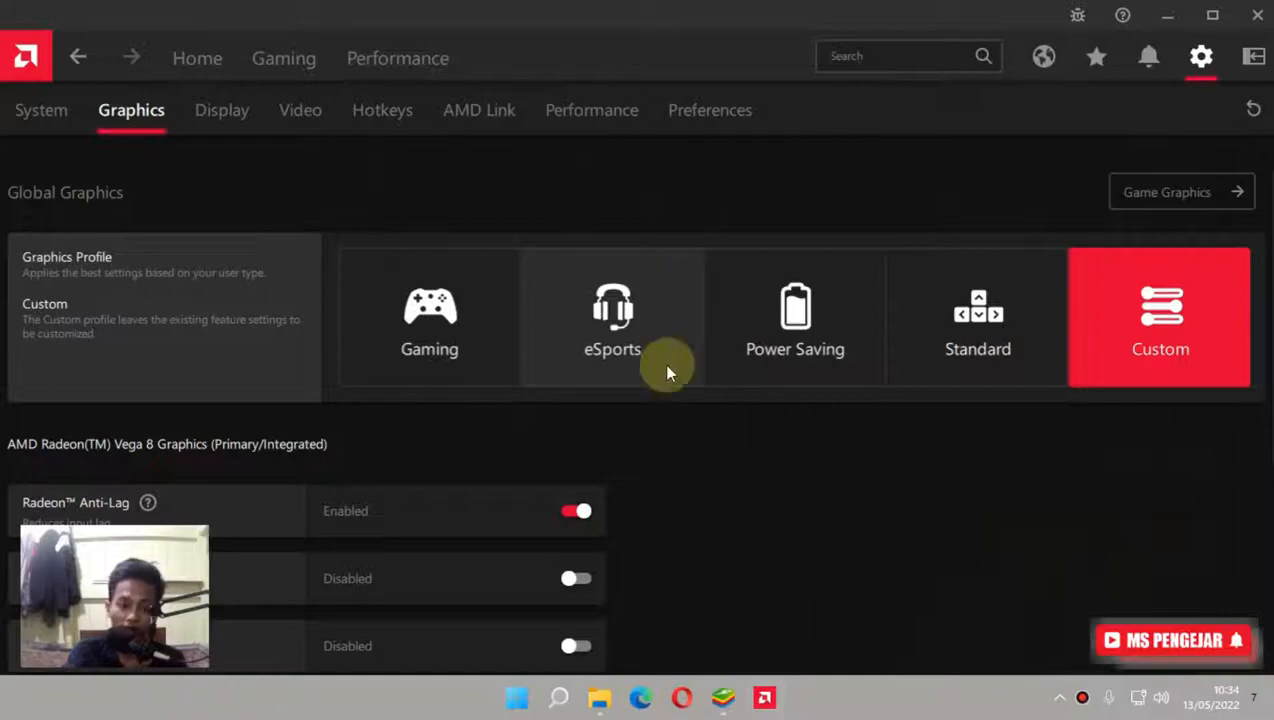
scroll(778, 474, "down", 7)
scroll(696, 440, "up", 7)
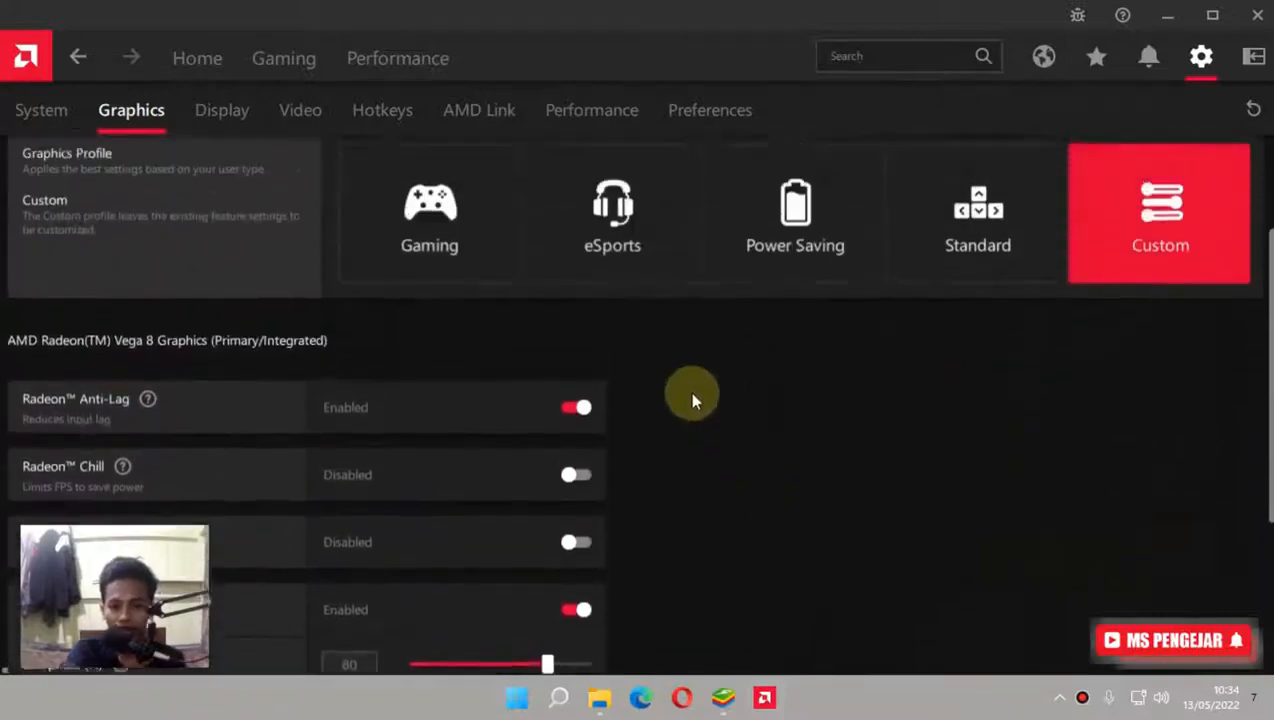
Try the Gaming graphics profile, review its Radeon options, and switch back to the Custom profile.
left_click(484, 333)
scroll(650, 440, "down", 7)
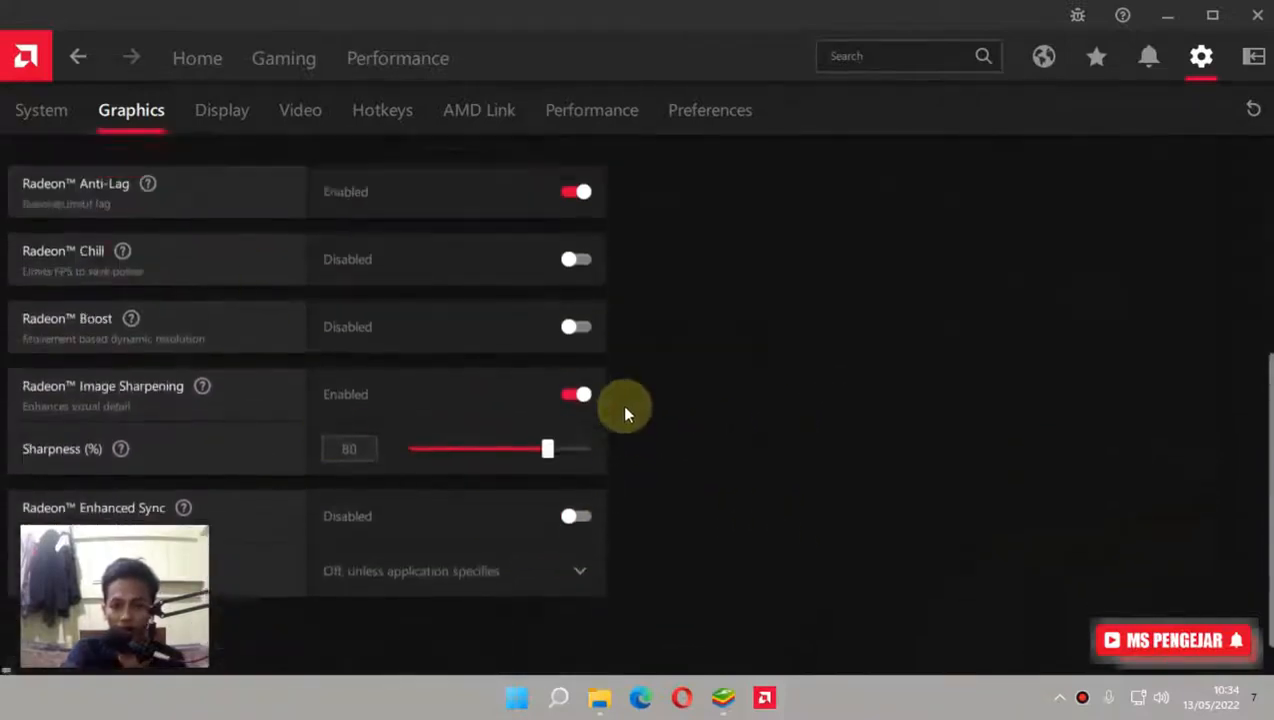
scroll(623, 407, "up", 7)
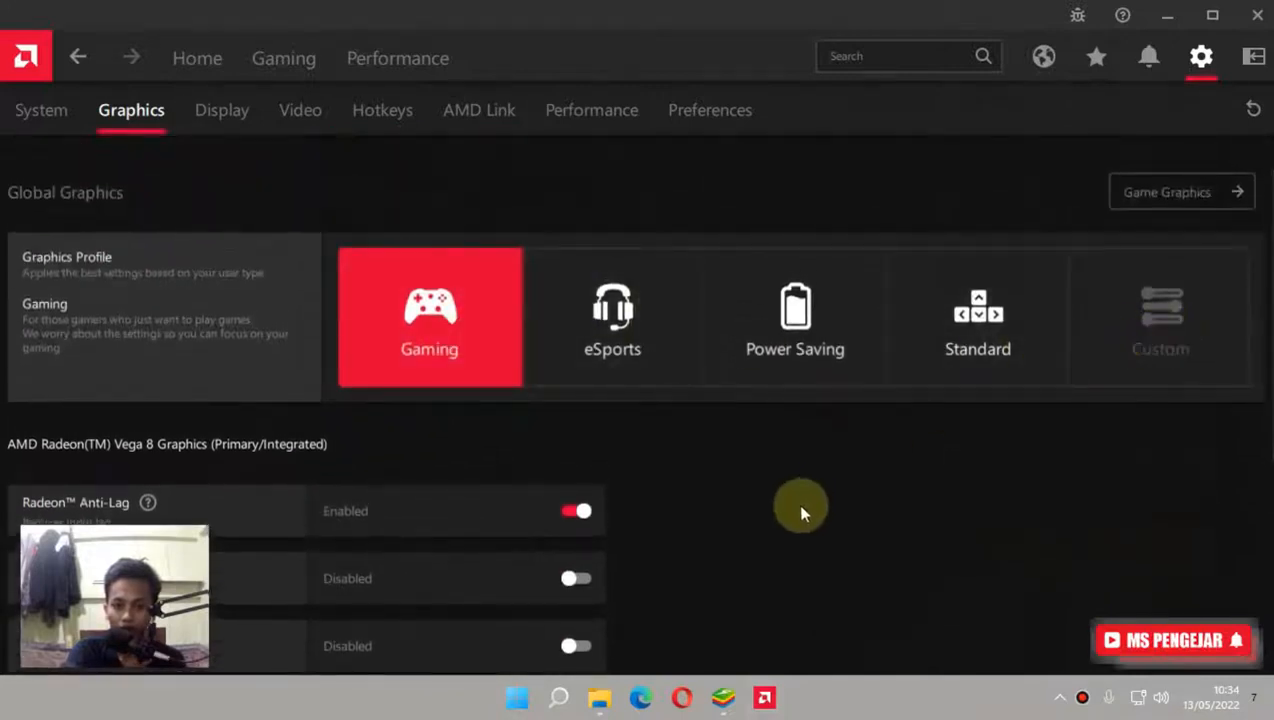
scroll(796, 503, "down", 7)
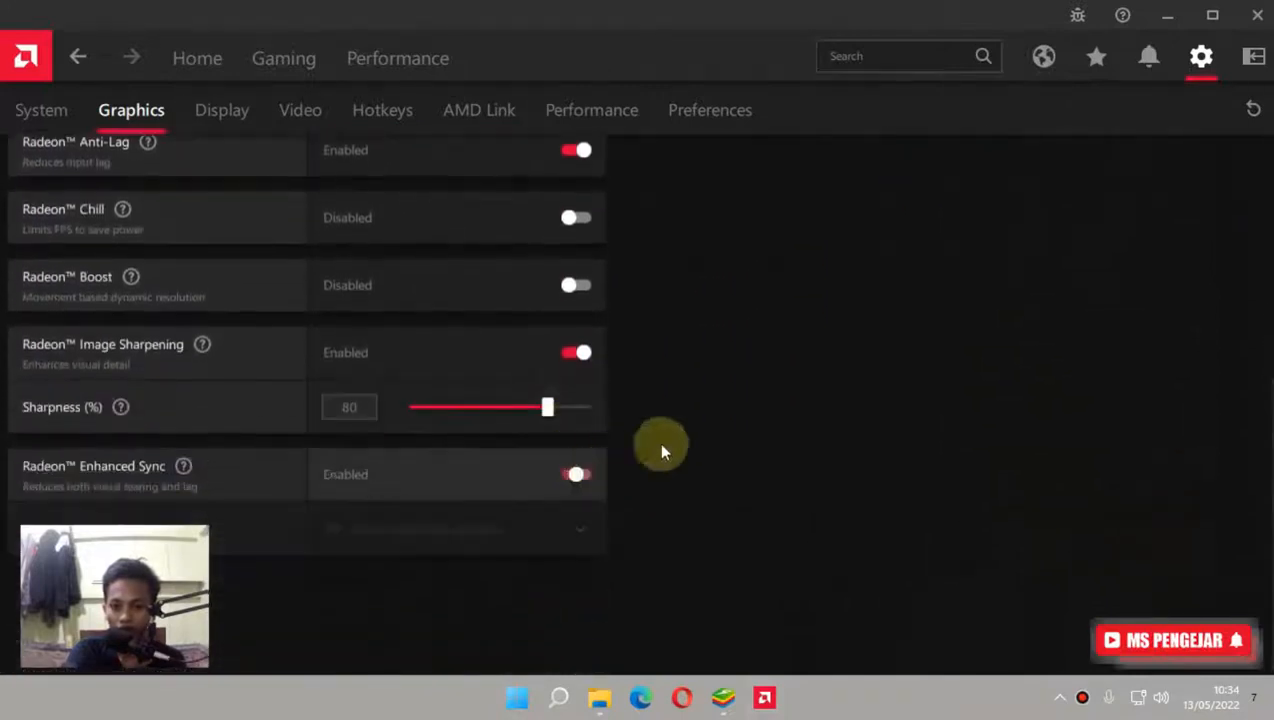
scroll(900, 350, "up", 7)
left_click(1128, 258)
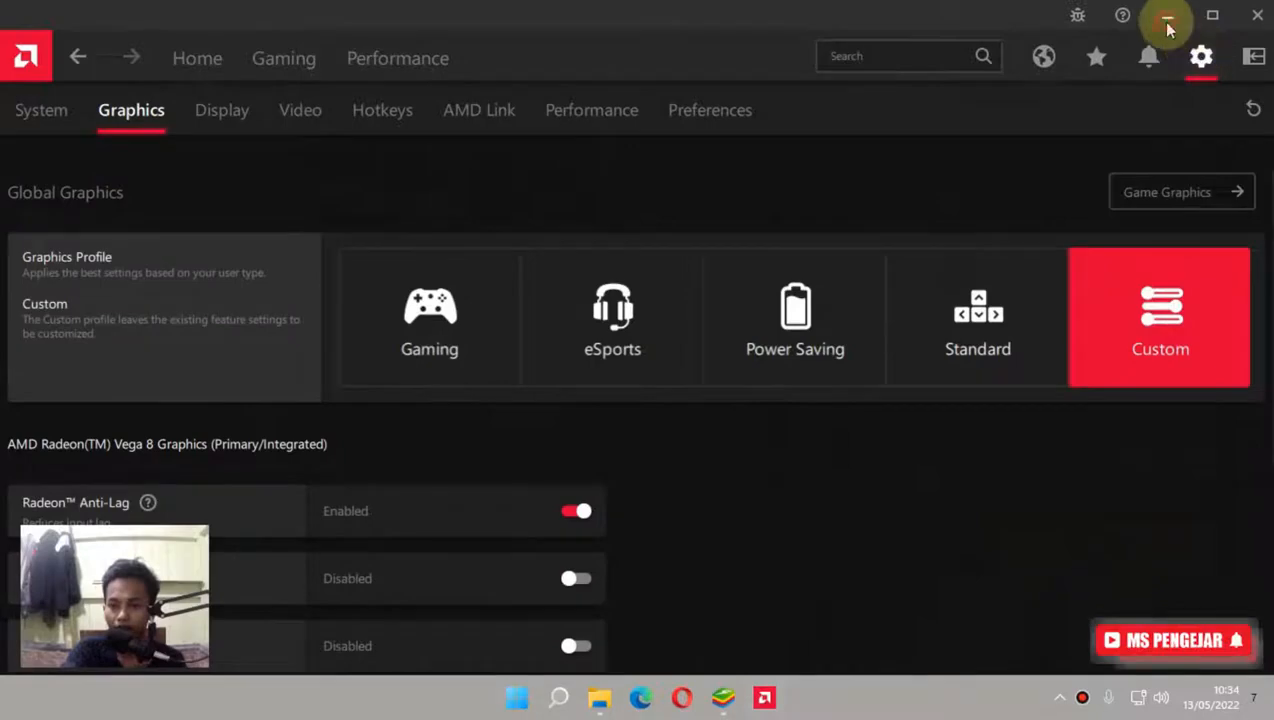
Minimize AMD Software, read text file 2 in the Setting BLUESTACK folder, and return to the BlueStacks window.
left_click(1166, 17)
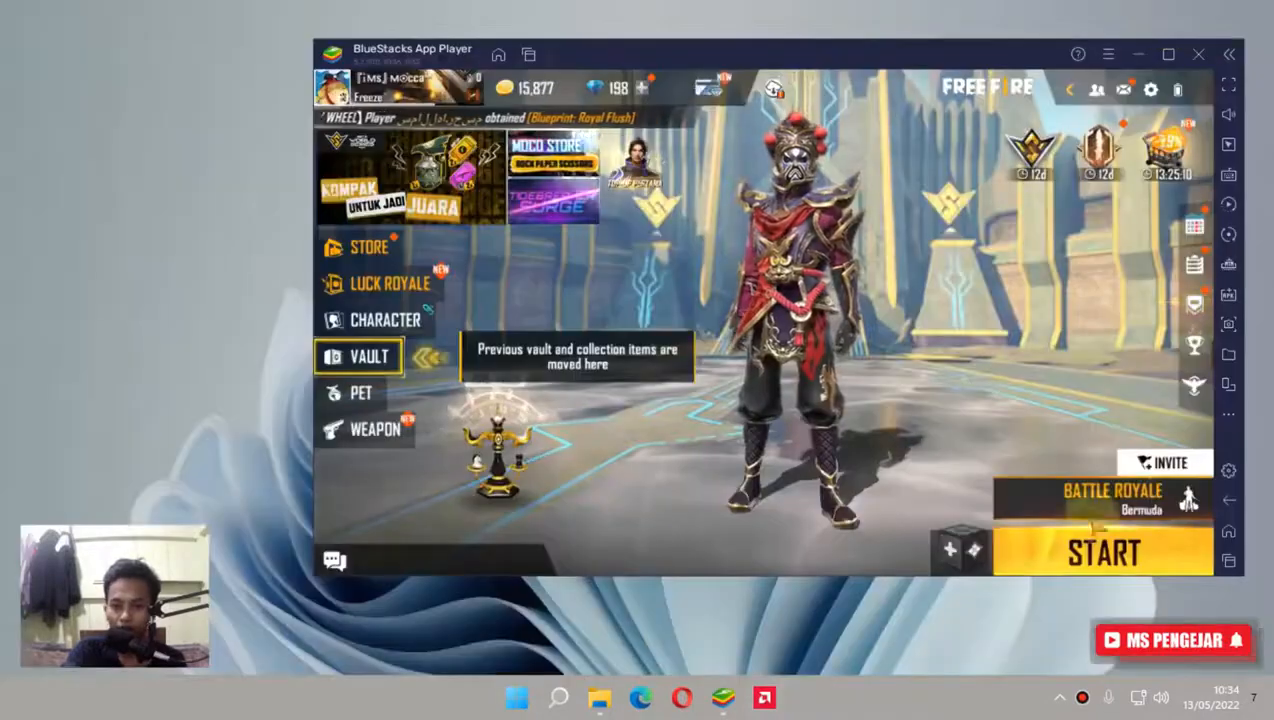
left_click(599, 698)
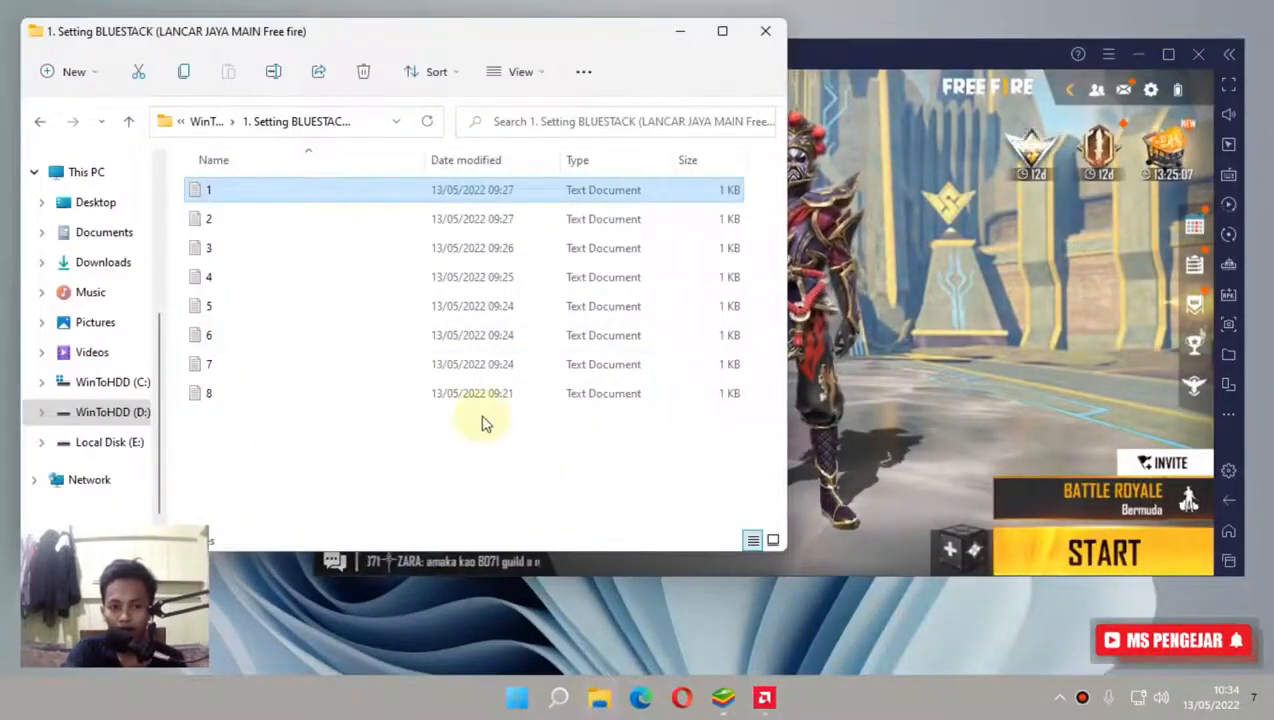
double_click(355, 218)
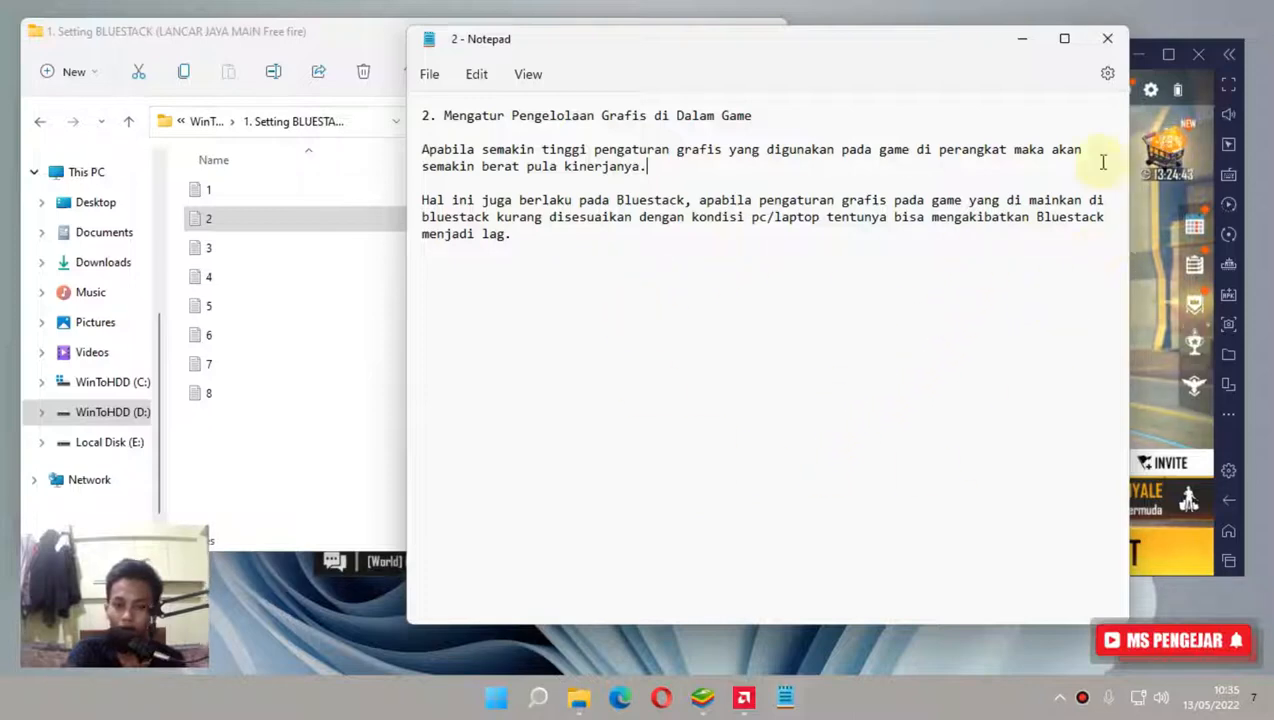
left_click(1108, 42)
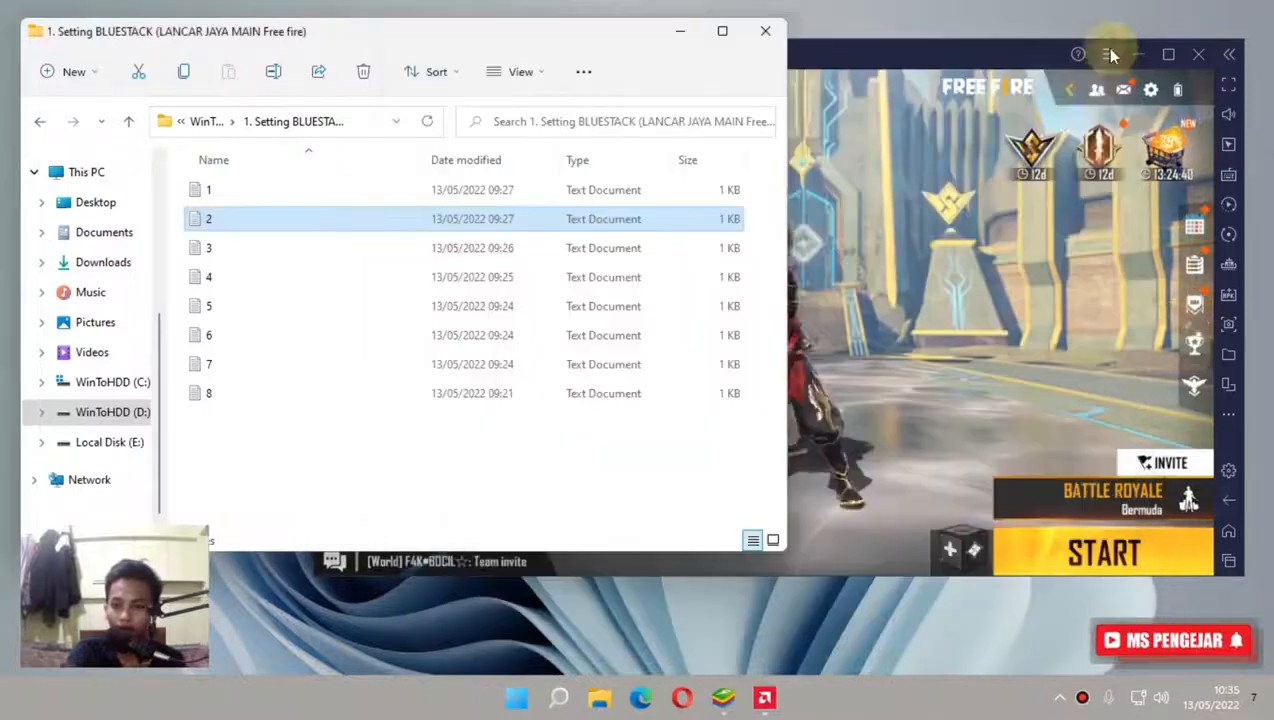
left_click(664, 32)
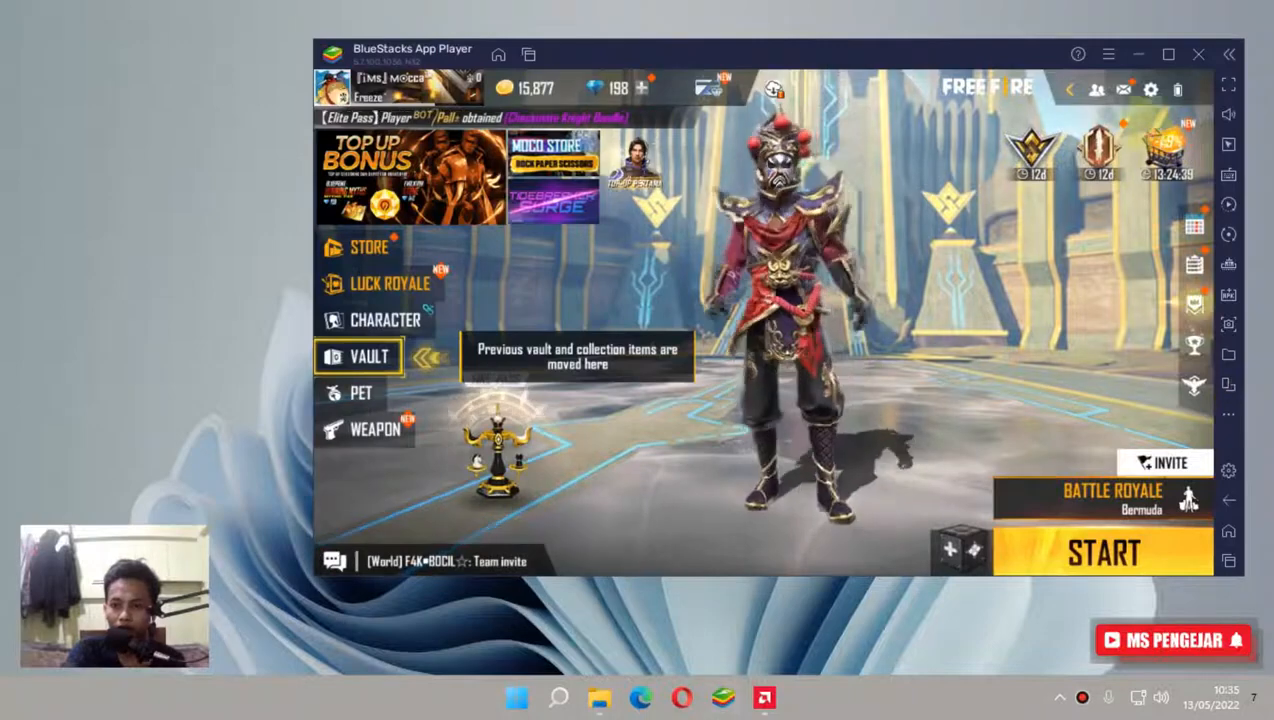
Set the Free Fire display graphics to Standard and return to the game lobby.
left_click(1151, 92)
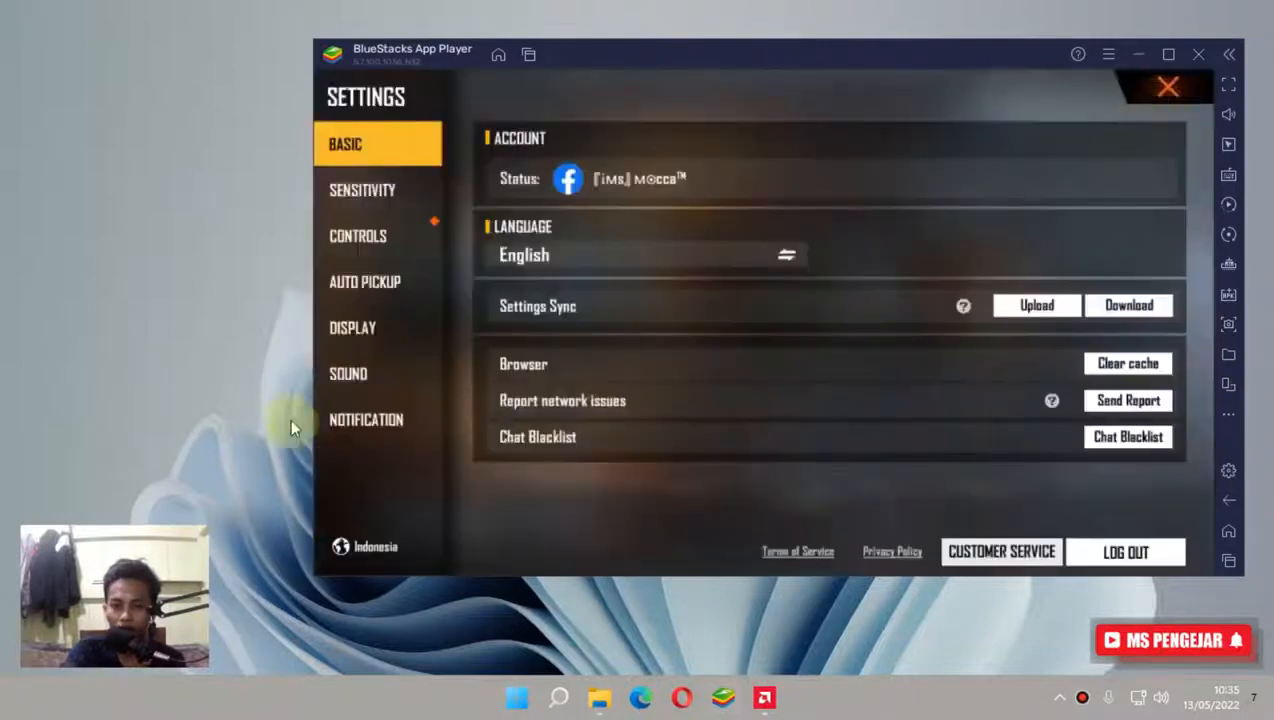
left_click(393, 330)
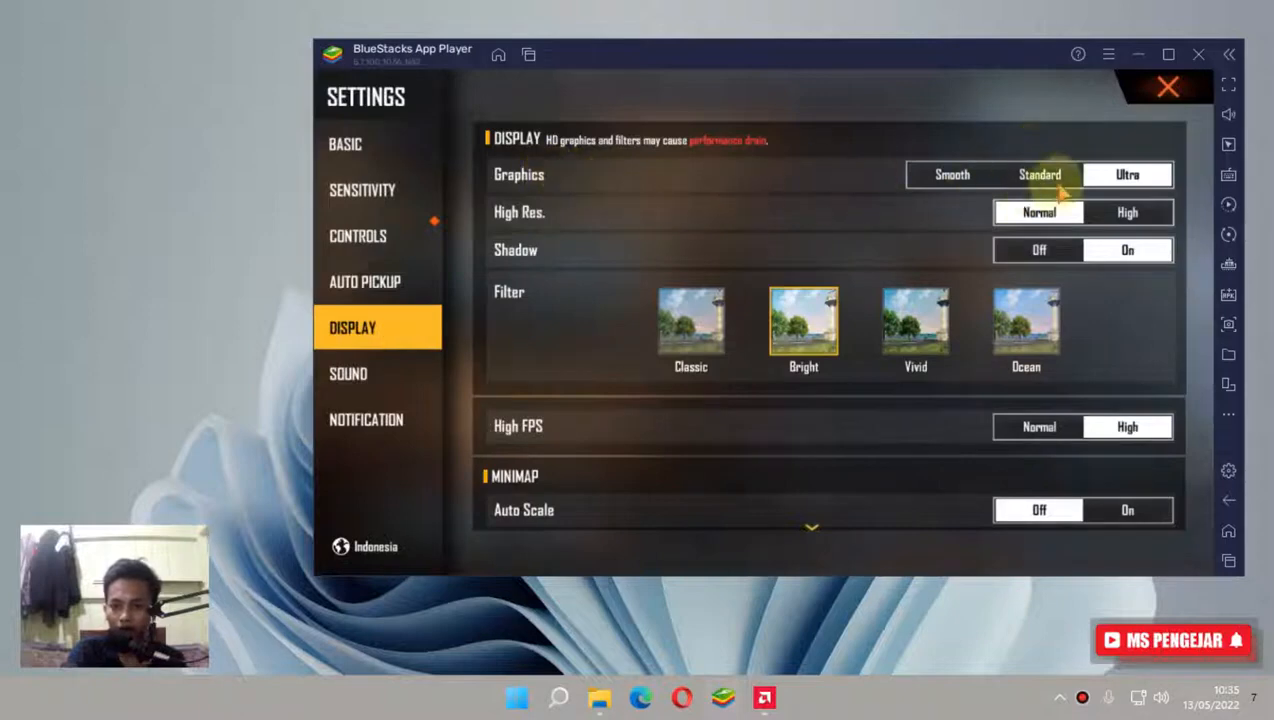
left_click(1040, 175)
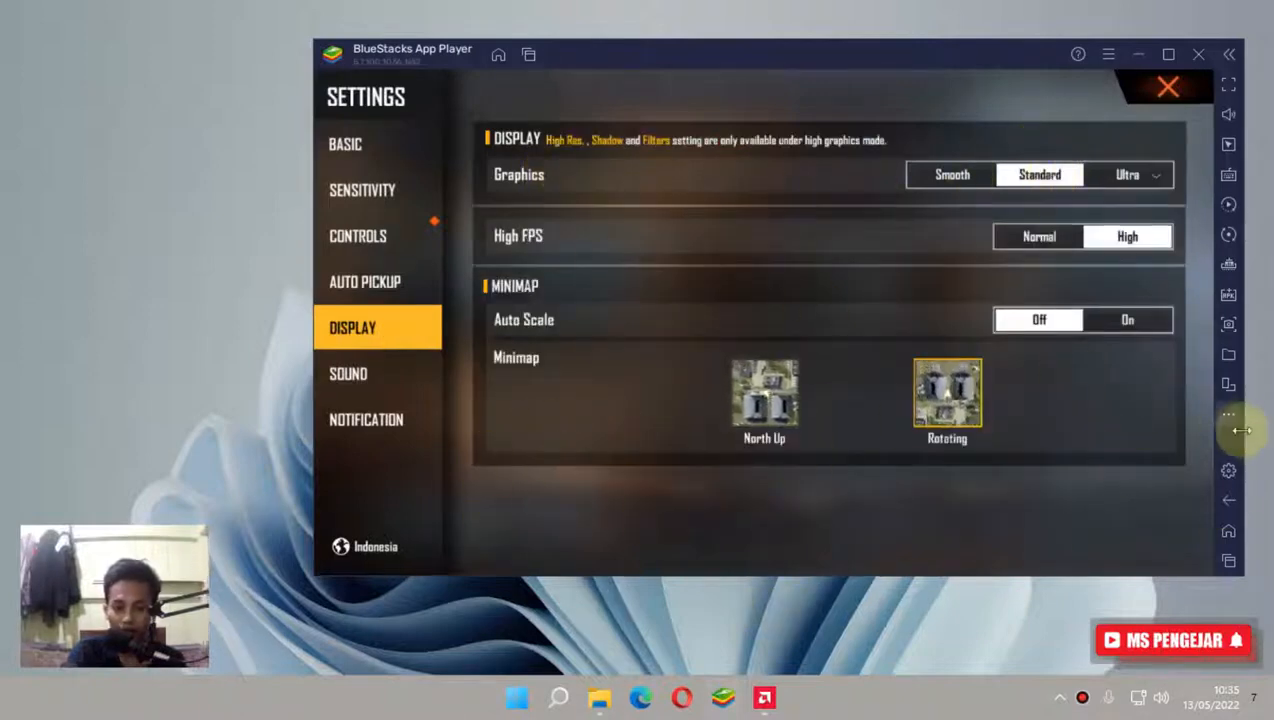
left_click(1168, 87)
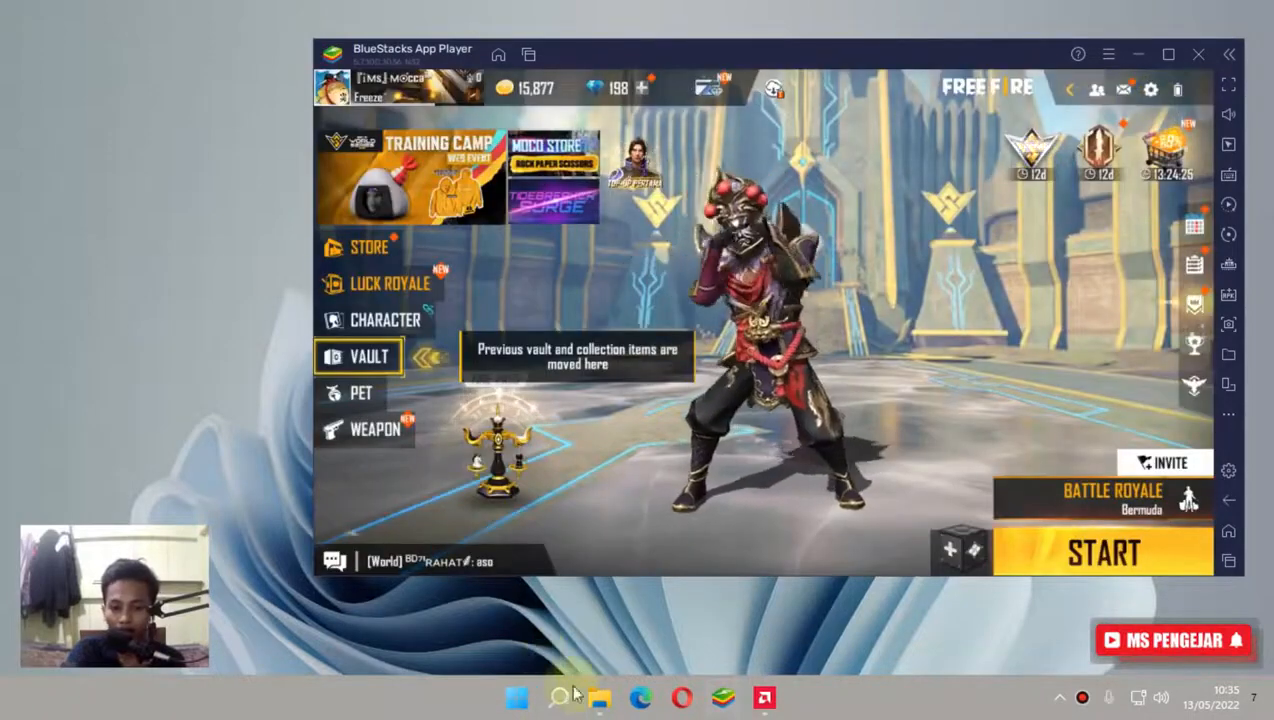
Read text file 3 in the Setting BLUESTACK folder, close it, and minimize the folder window.
left_click(598, 703)
double_click(356, 247)
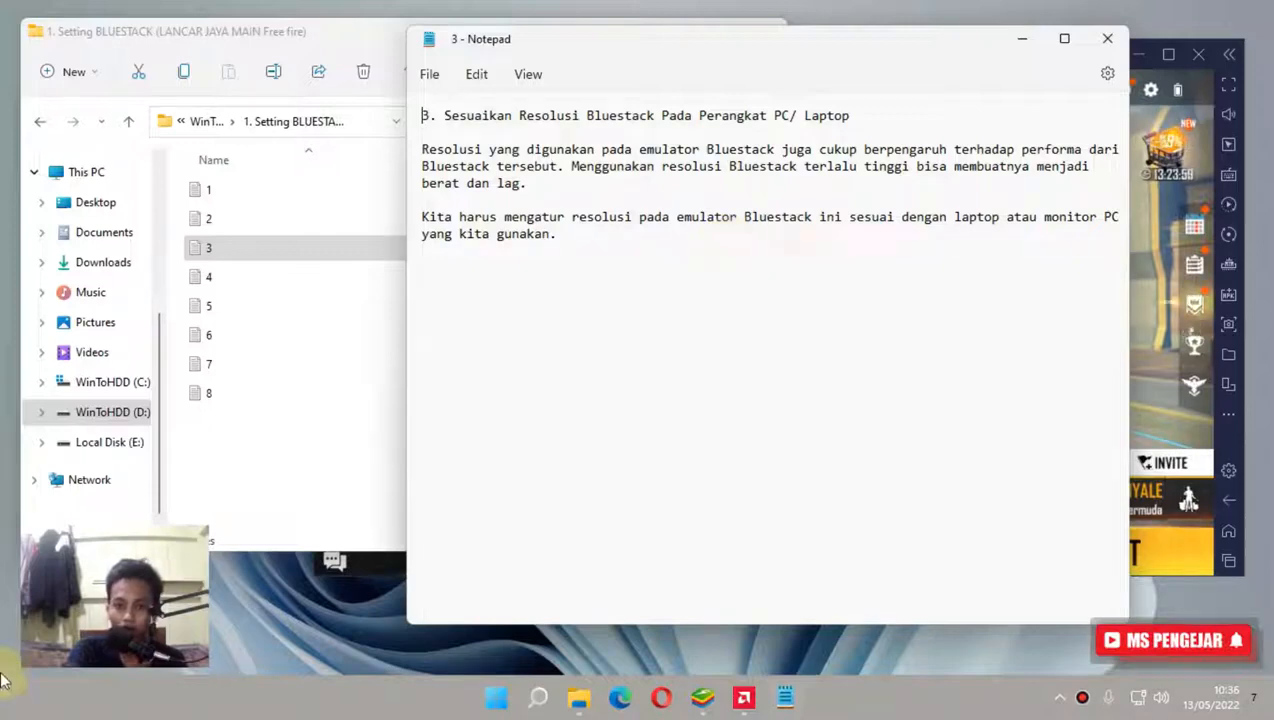
left_click(1101, 38)
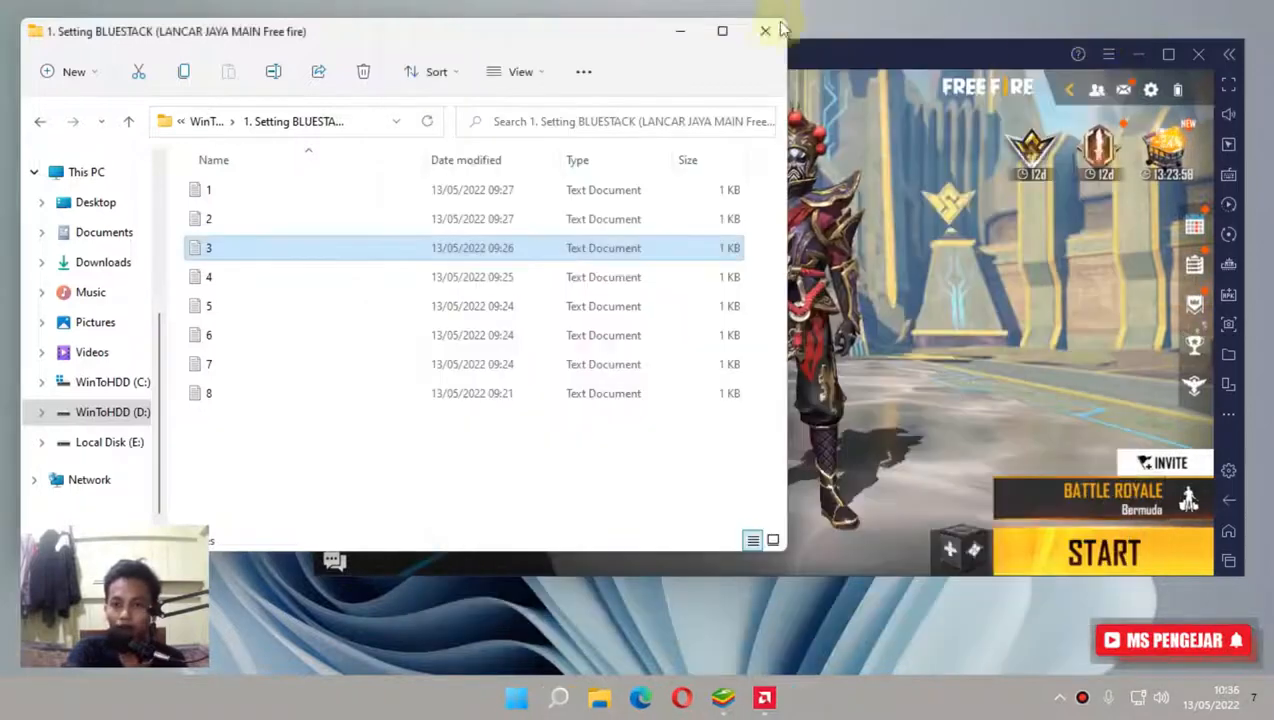
left_click(684, 35)
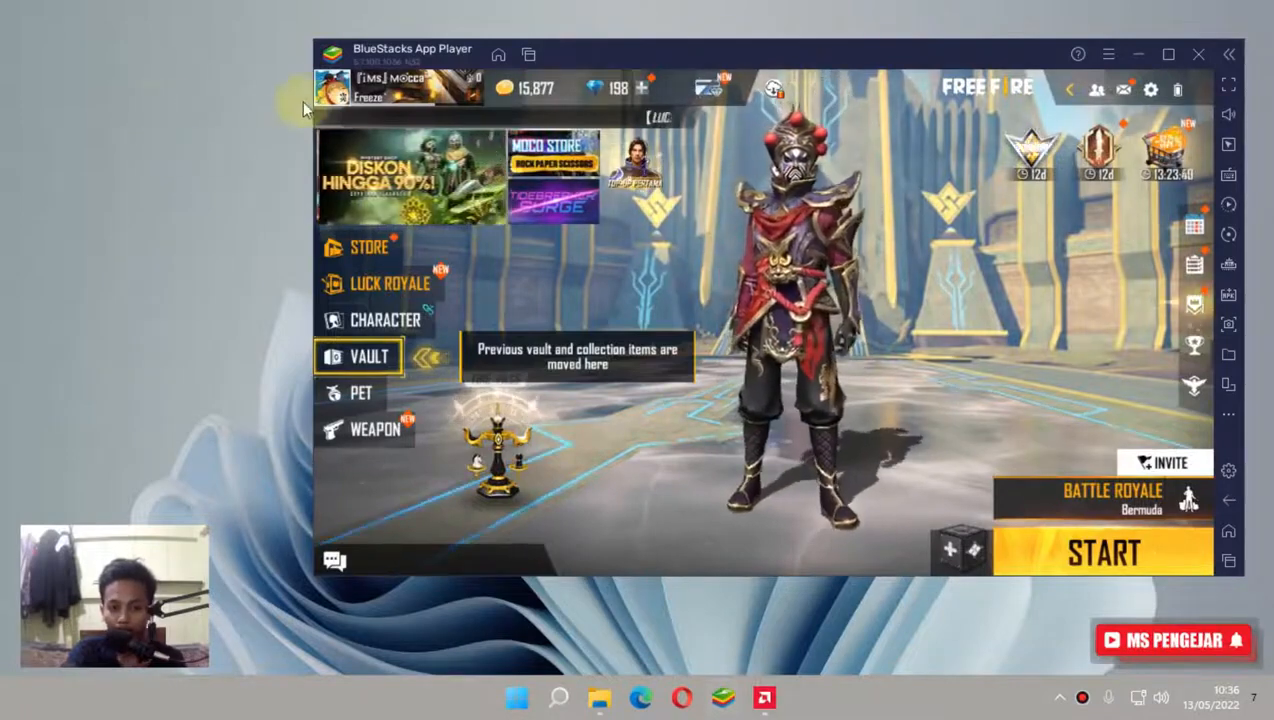
Check the monitor's display resolution in the Windows display settings and minimize the Settings window.
right_click(108, 106)
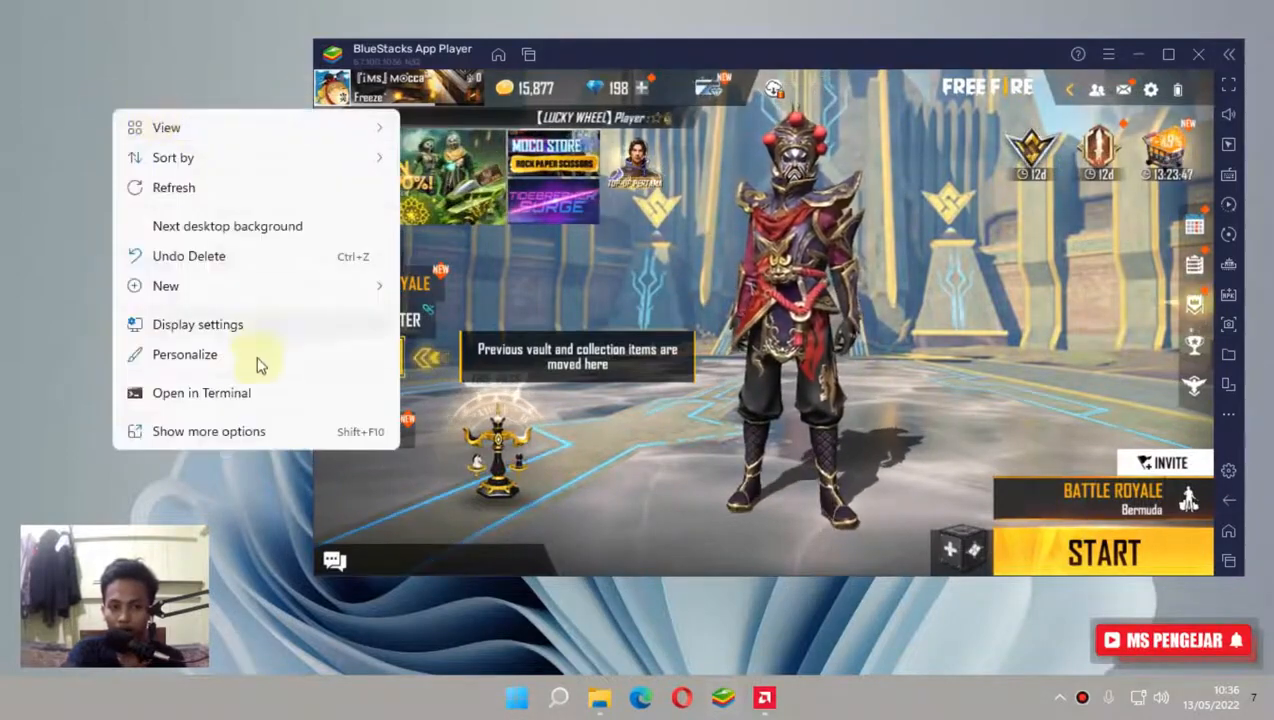
left_click(192, 324)
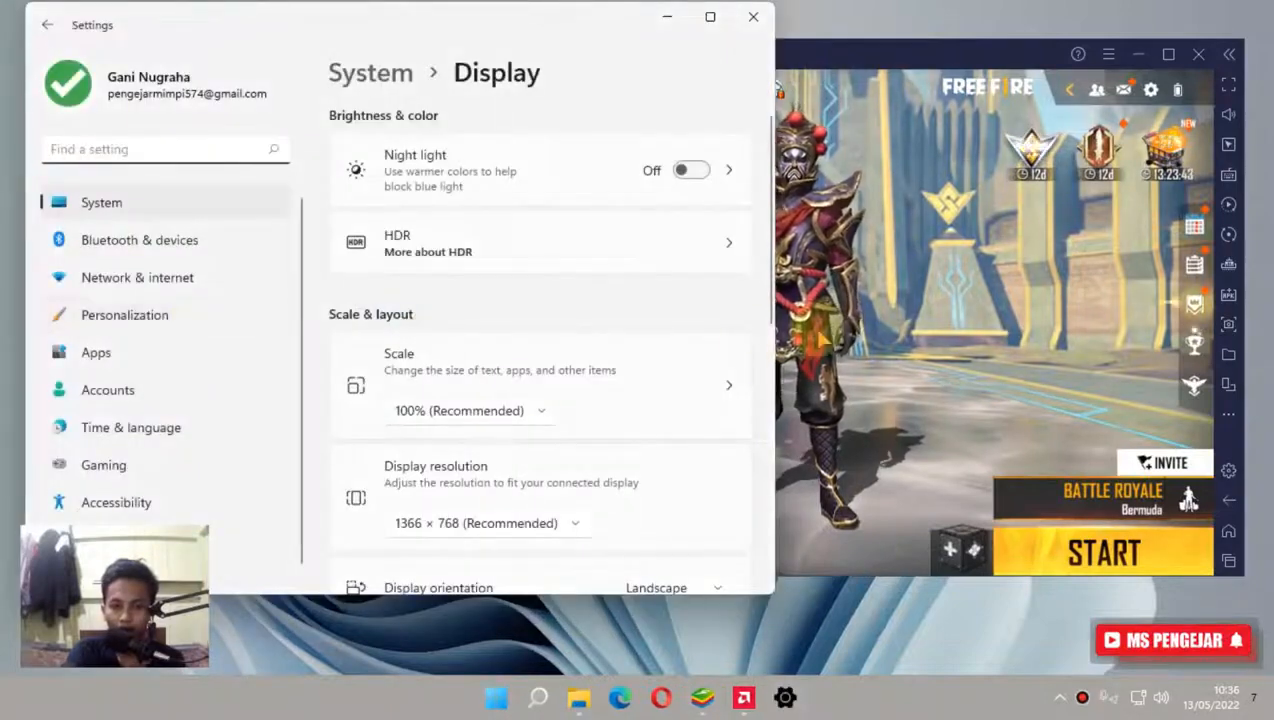
scroll(545, 418, "down", 2)
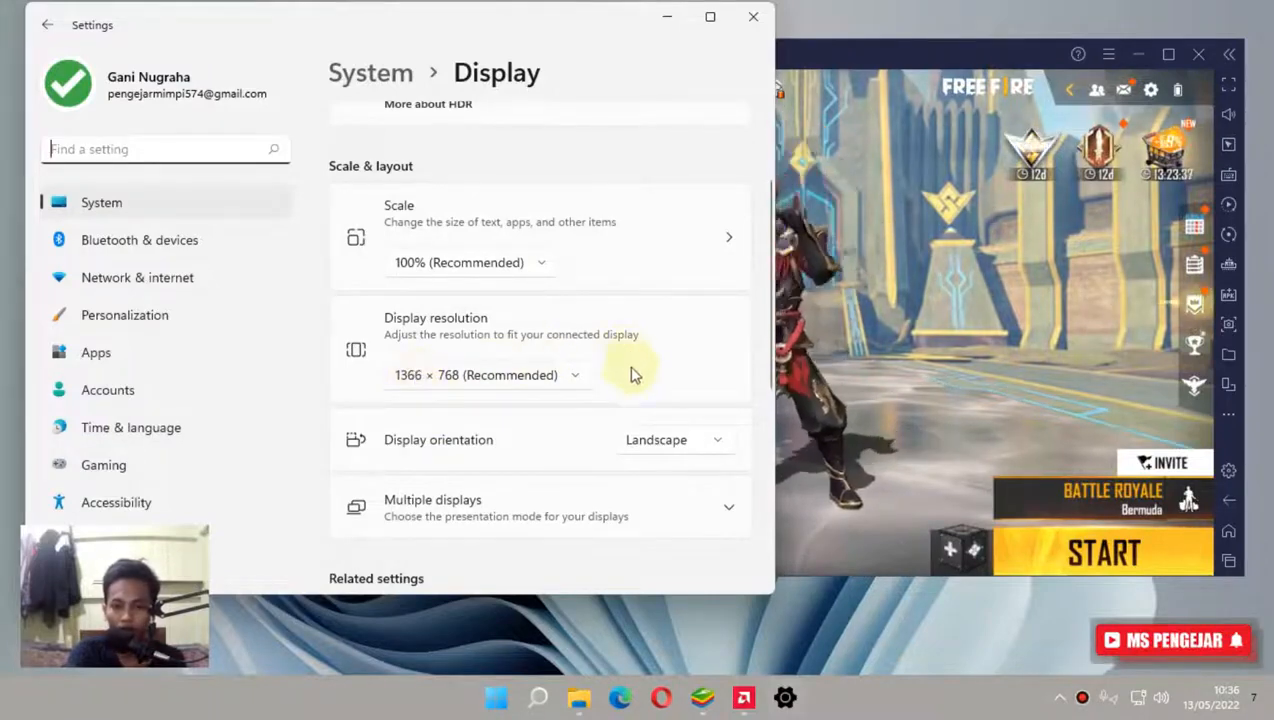
left_click(668, 16)
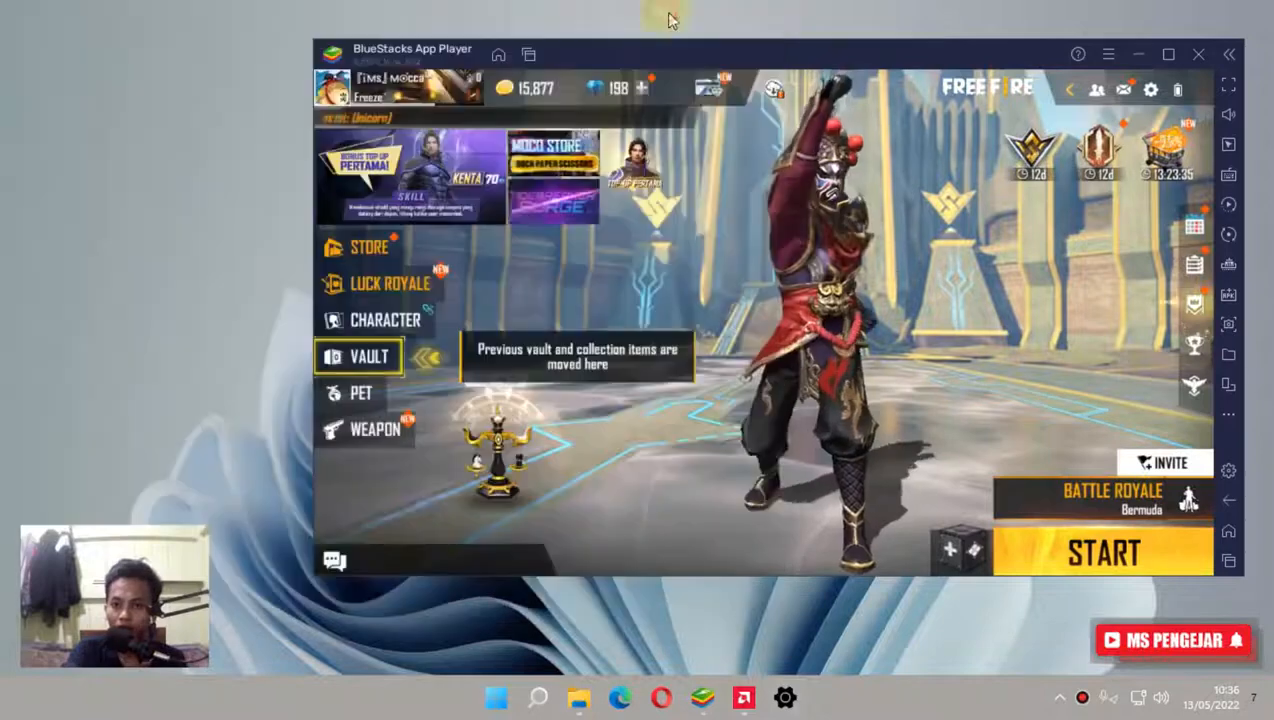
Try the 1920 x 1080 display resolution in the BlueStacks settings and discard the change.
left_click(1108, 56)
left_click(1229, 472)
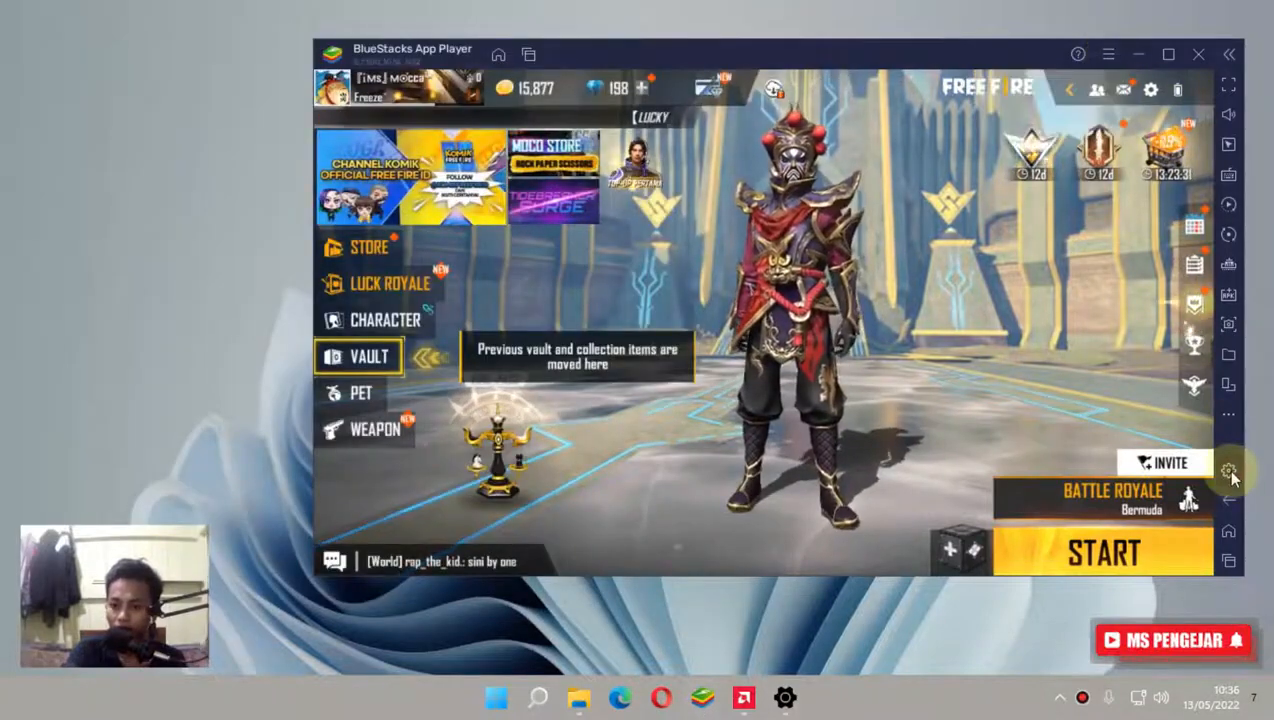
left_click(1229, 472)
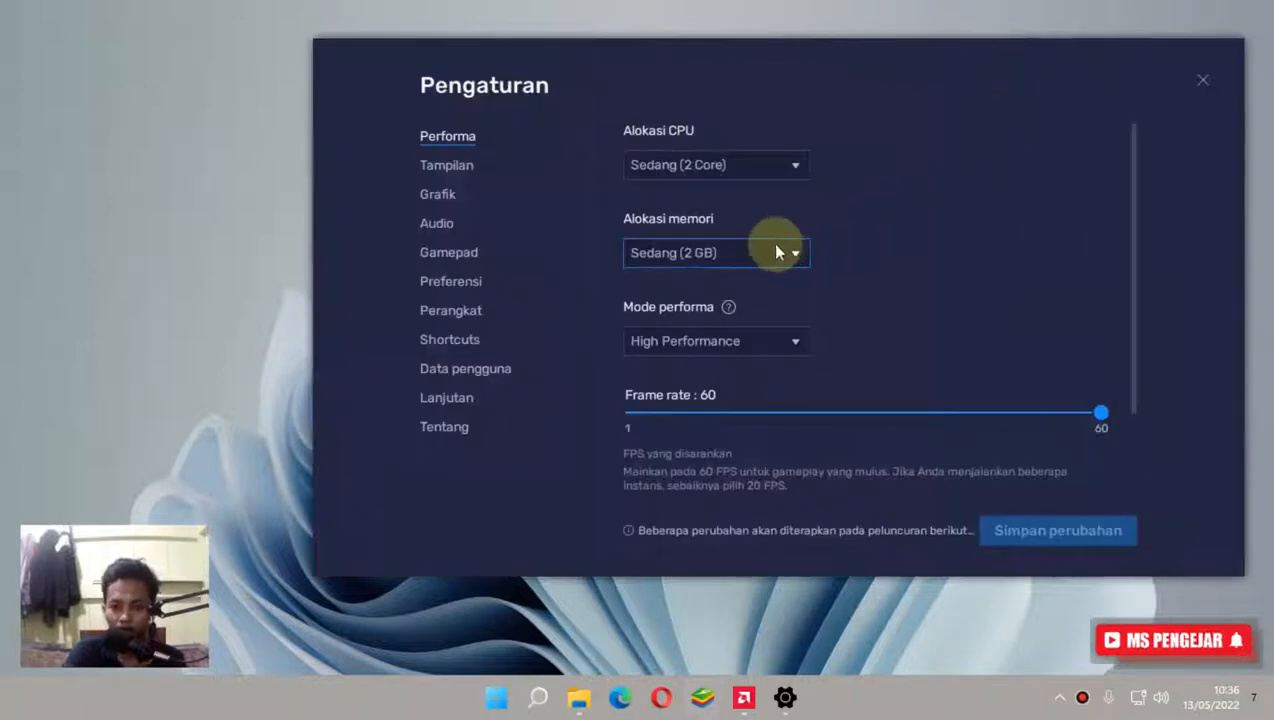
left_click(434, 172)
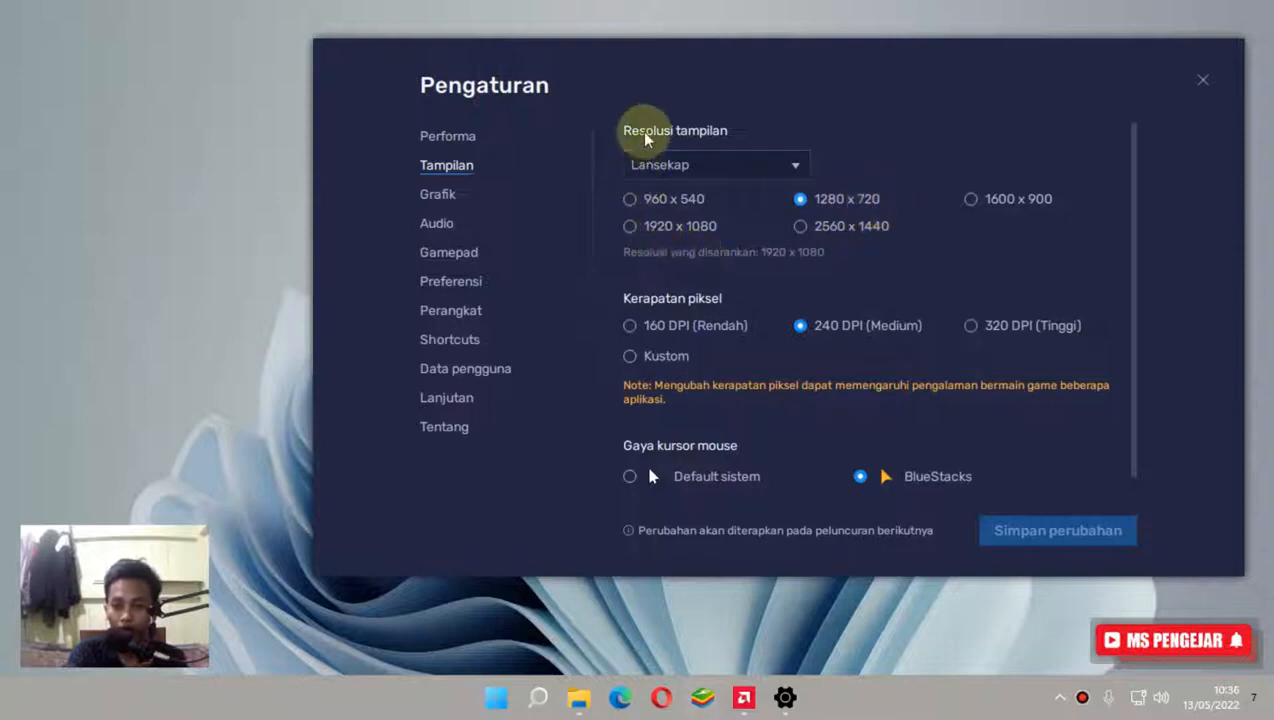
left_click(631, 228)
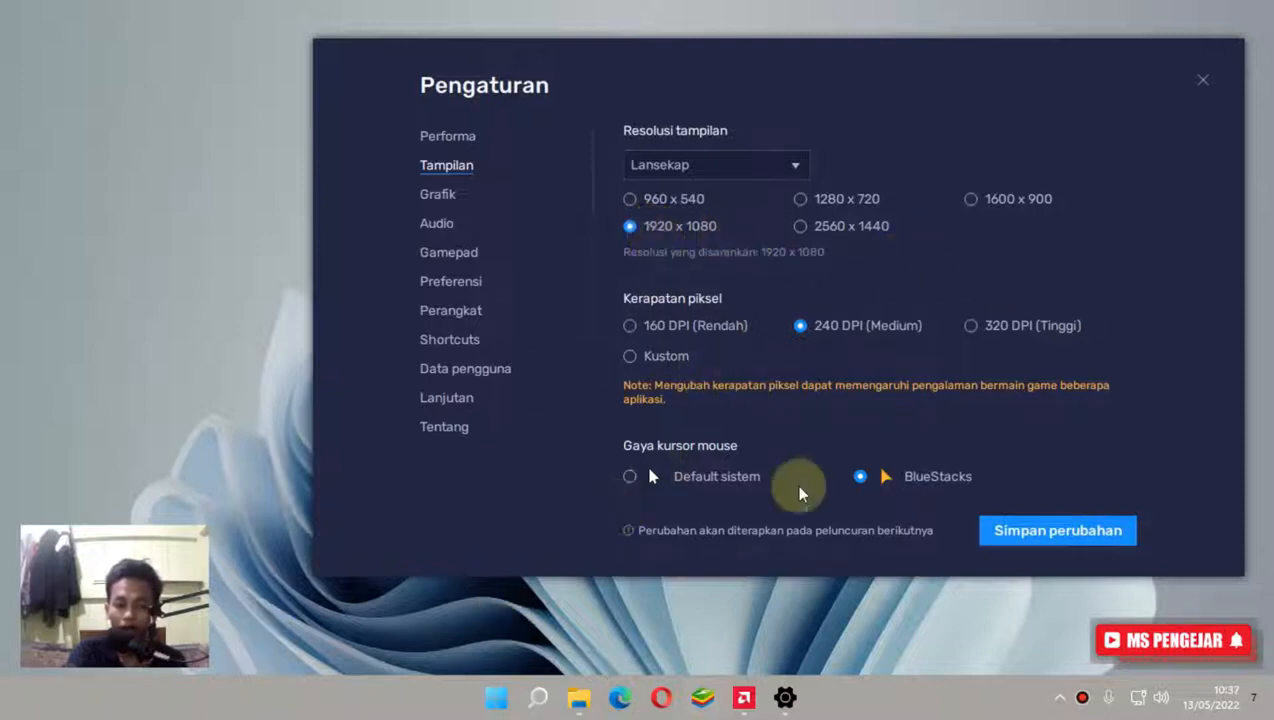
left_click(1204, 83)
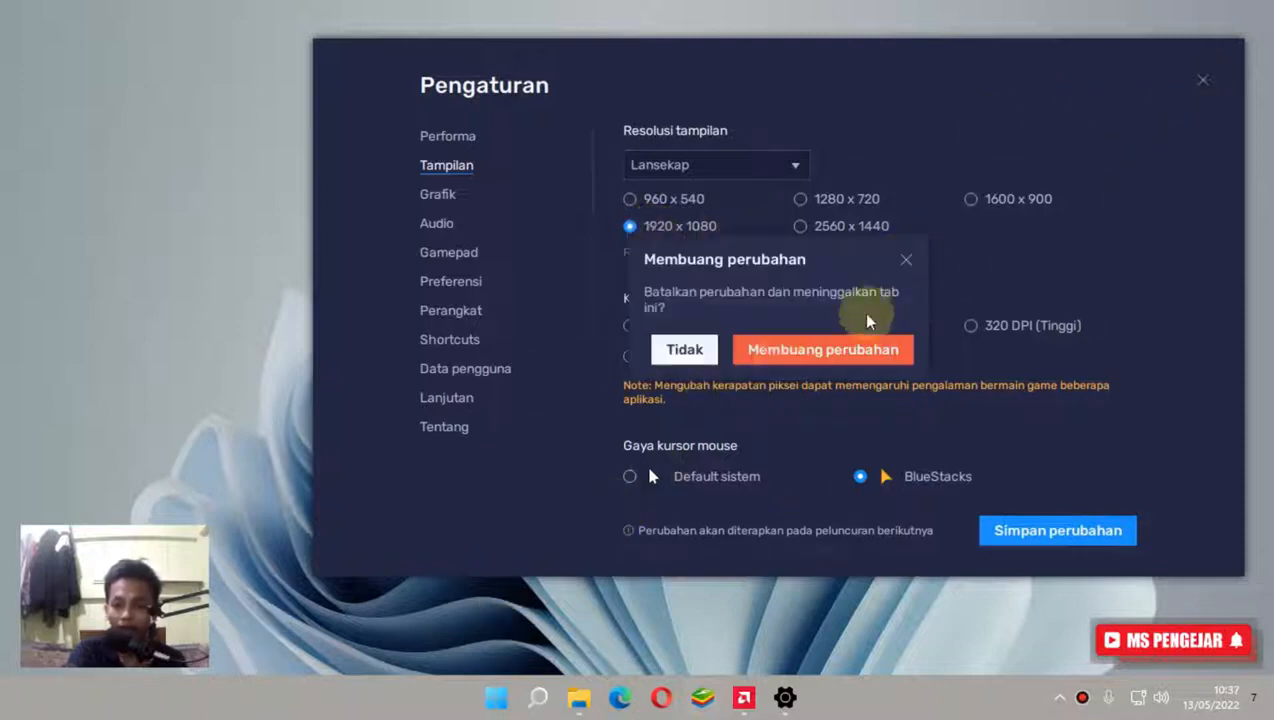
left_click(772, 350)
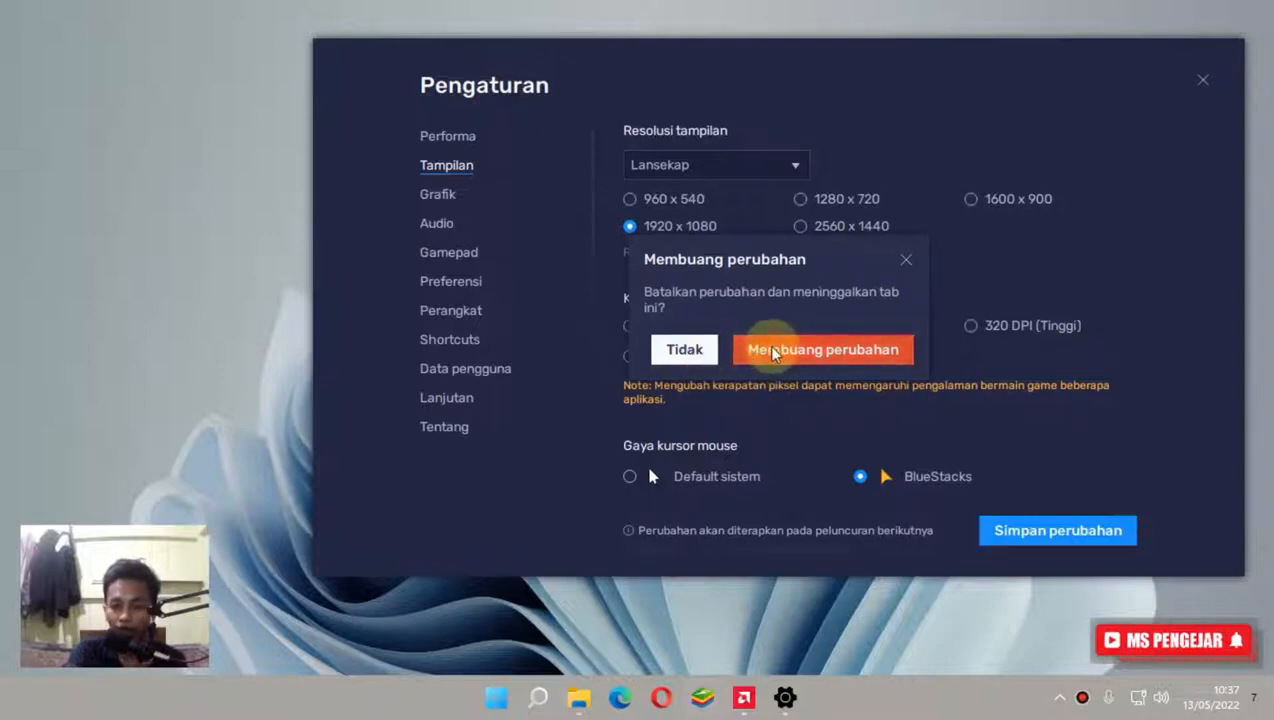
left_click(773, 351)
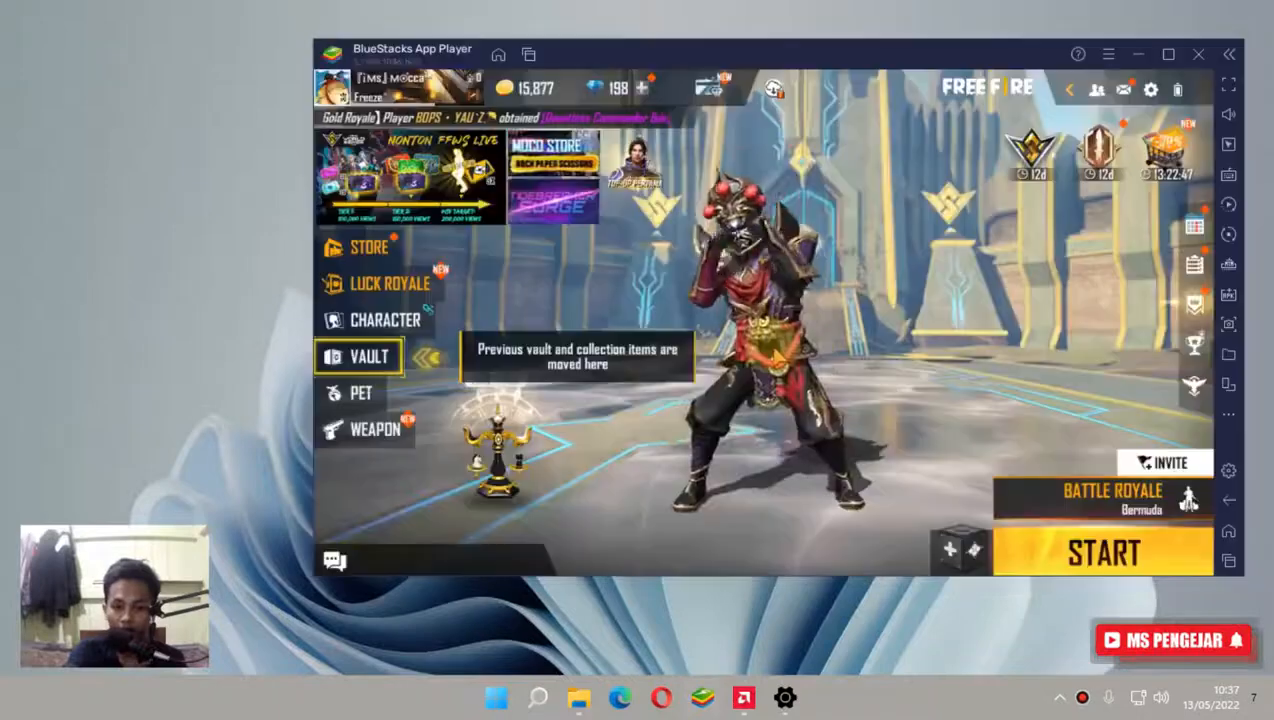
Read text file 4 in the Setting BLUESTACK folder about the graphics renderer and close it.
left_click(578, 697)
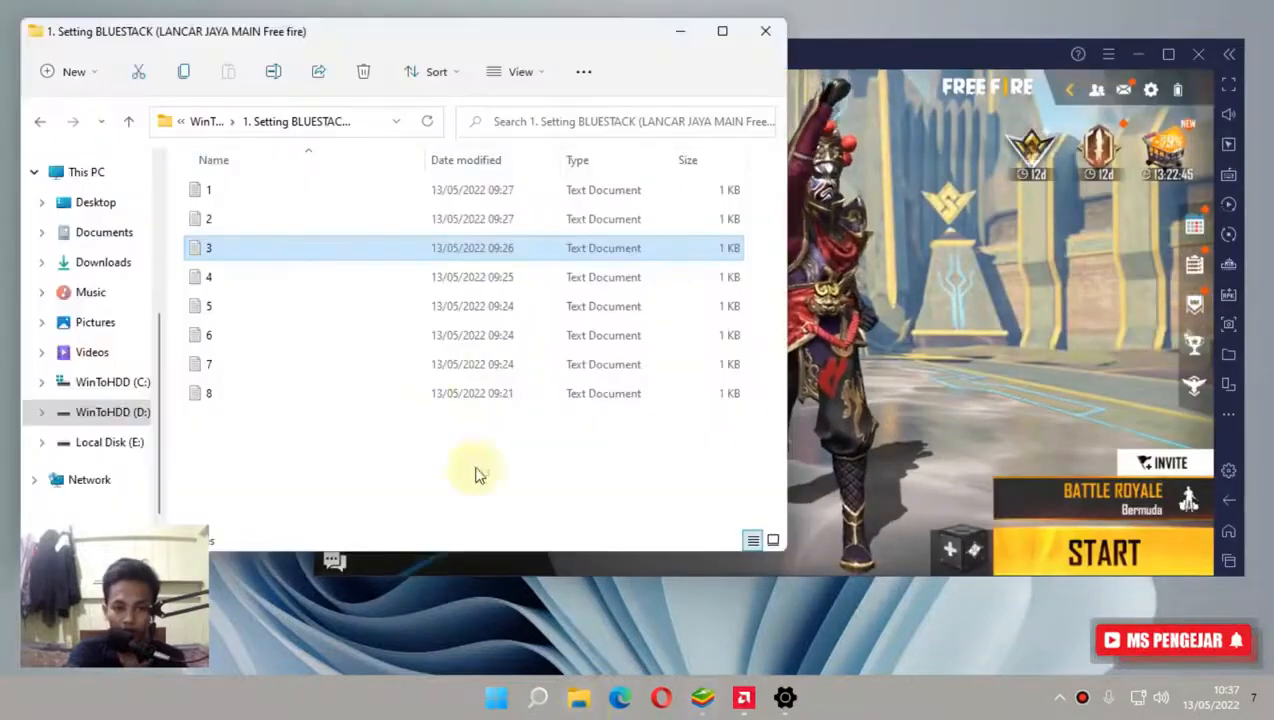
left_click(323, 290)
double_click(323, 295)
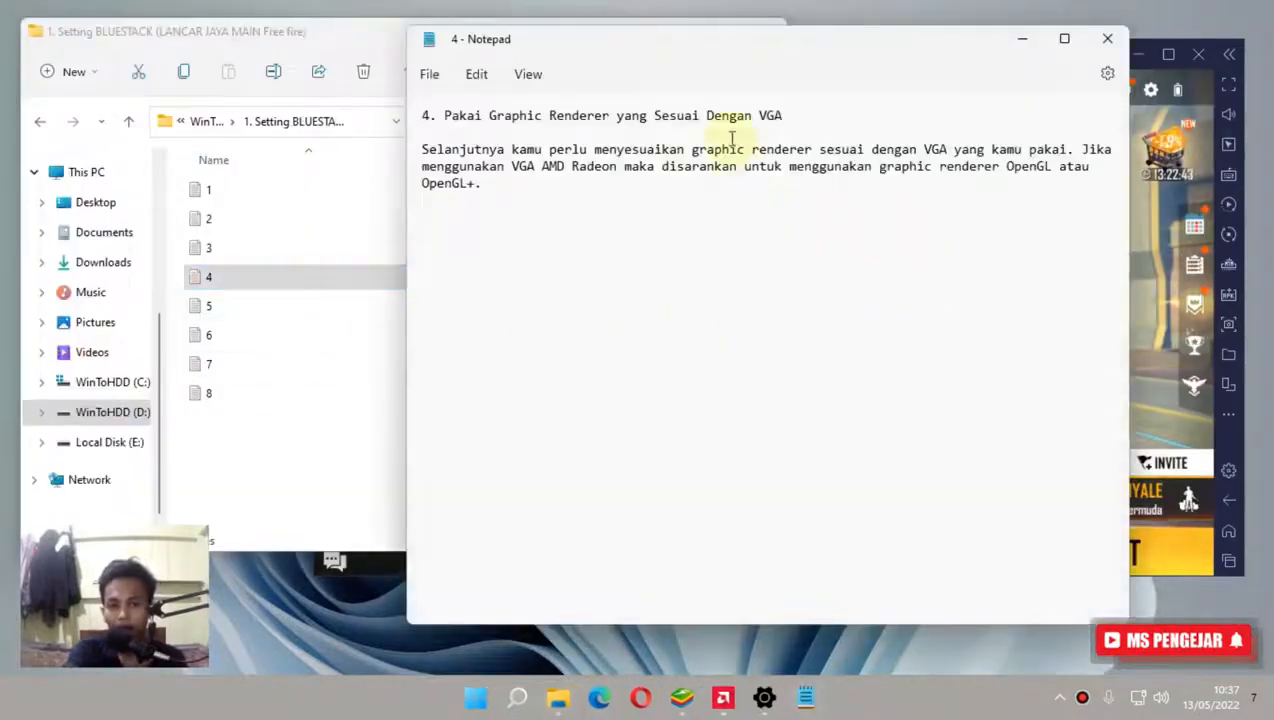
left_click_drag(811, 115, 455, 117)
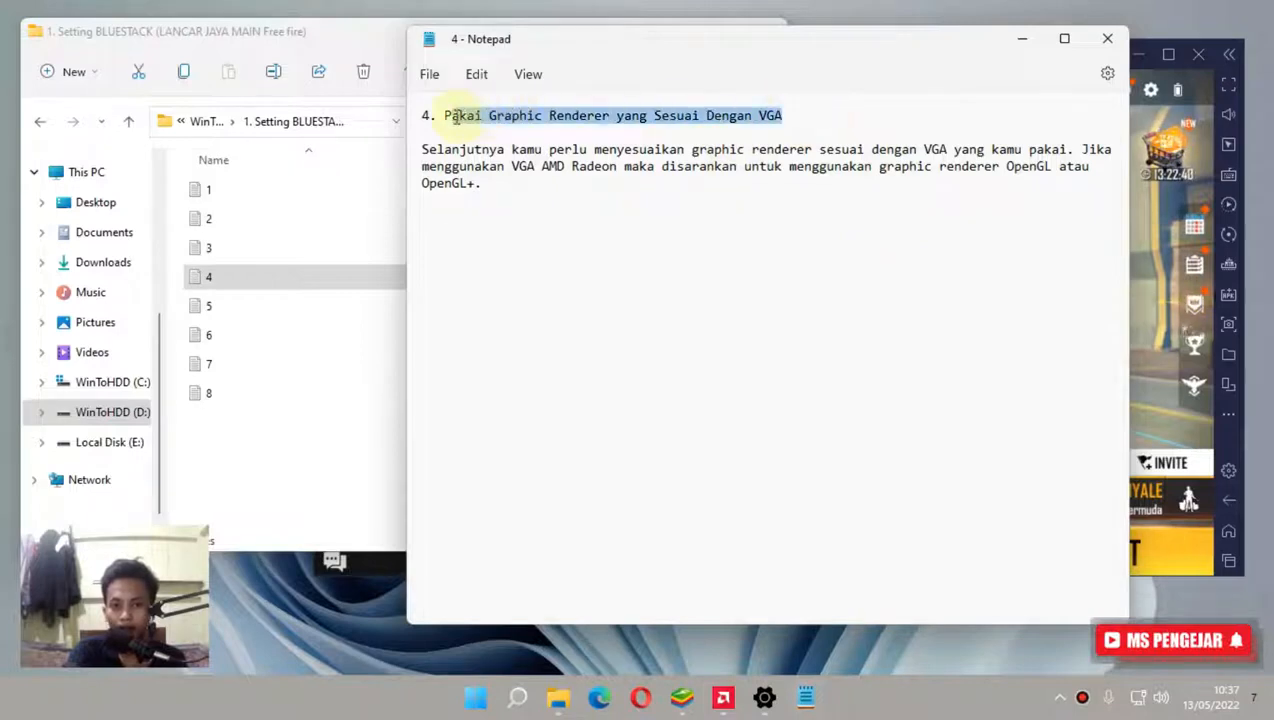
left_click(756, 118)
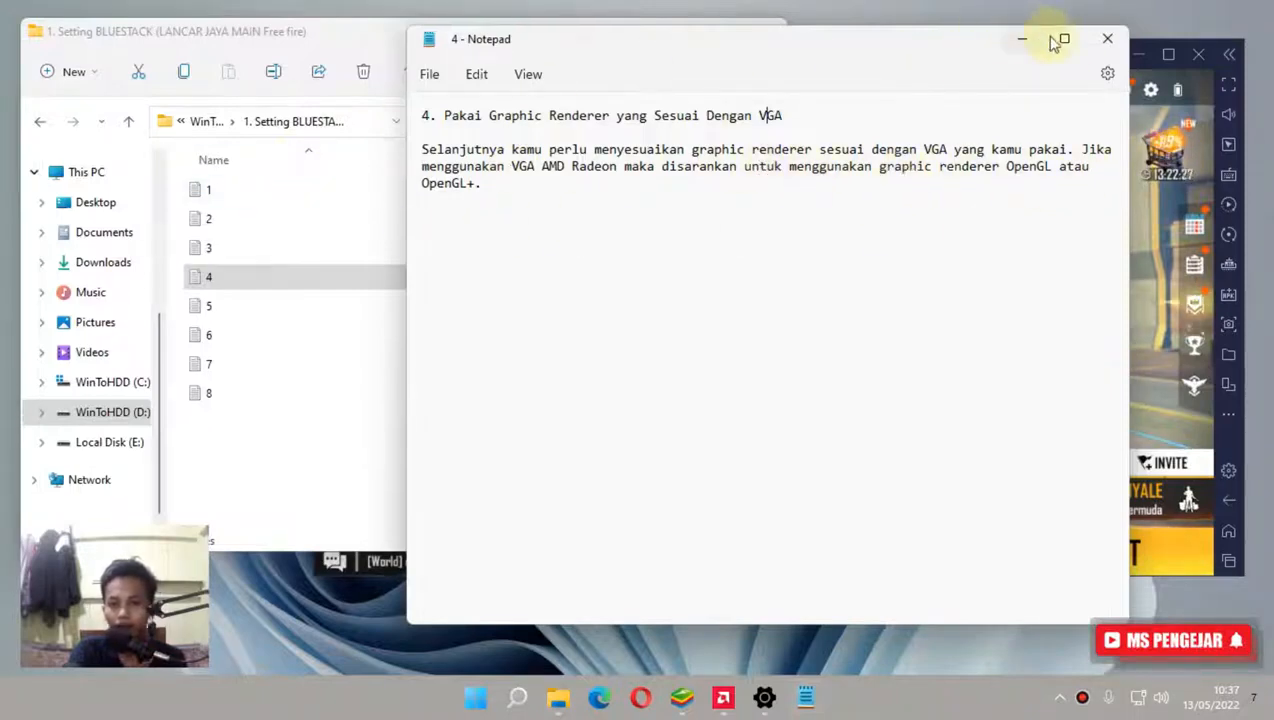
left_click(1107, 38)
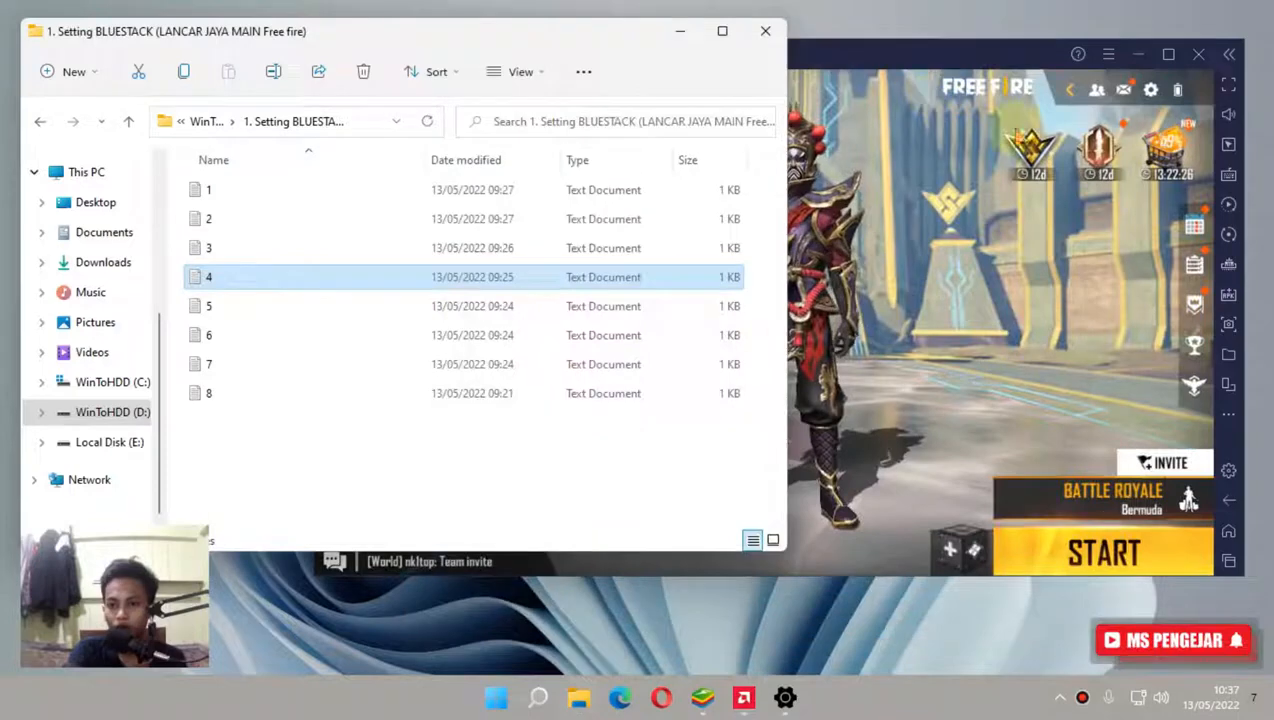
Examine the BlueStacks graphics settings, covering engine mode, renderer, render interface, ASTC texture choices and dedicated GPU preference, and close the settings.
left_click(1228, 468)
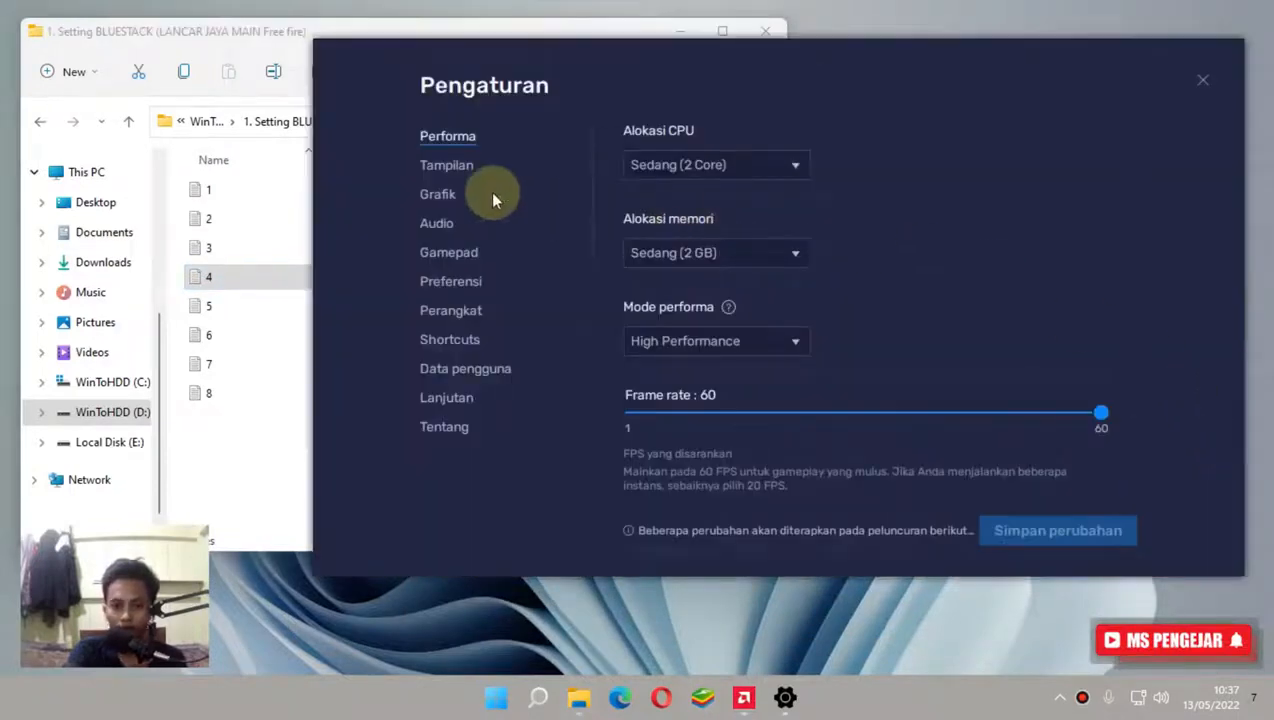
left_click(435, 195)
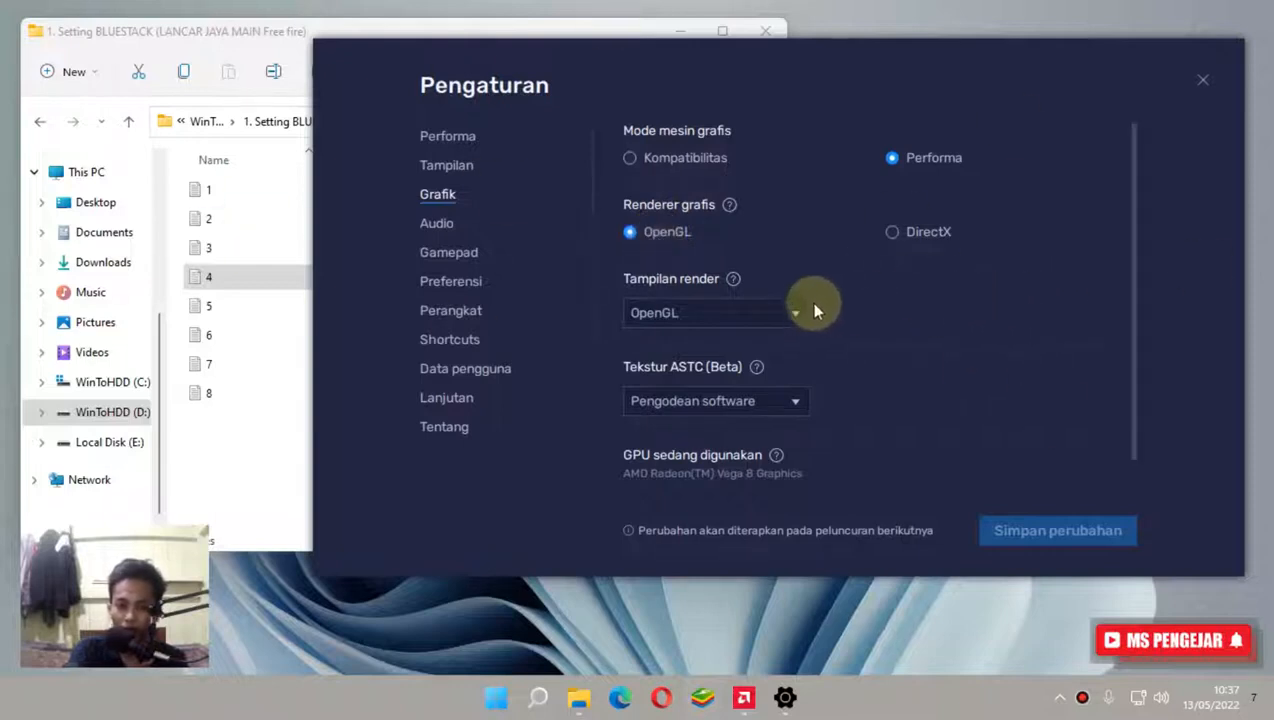
scroll(770, 292, "down", 1)
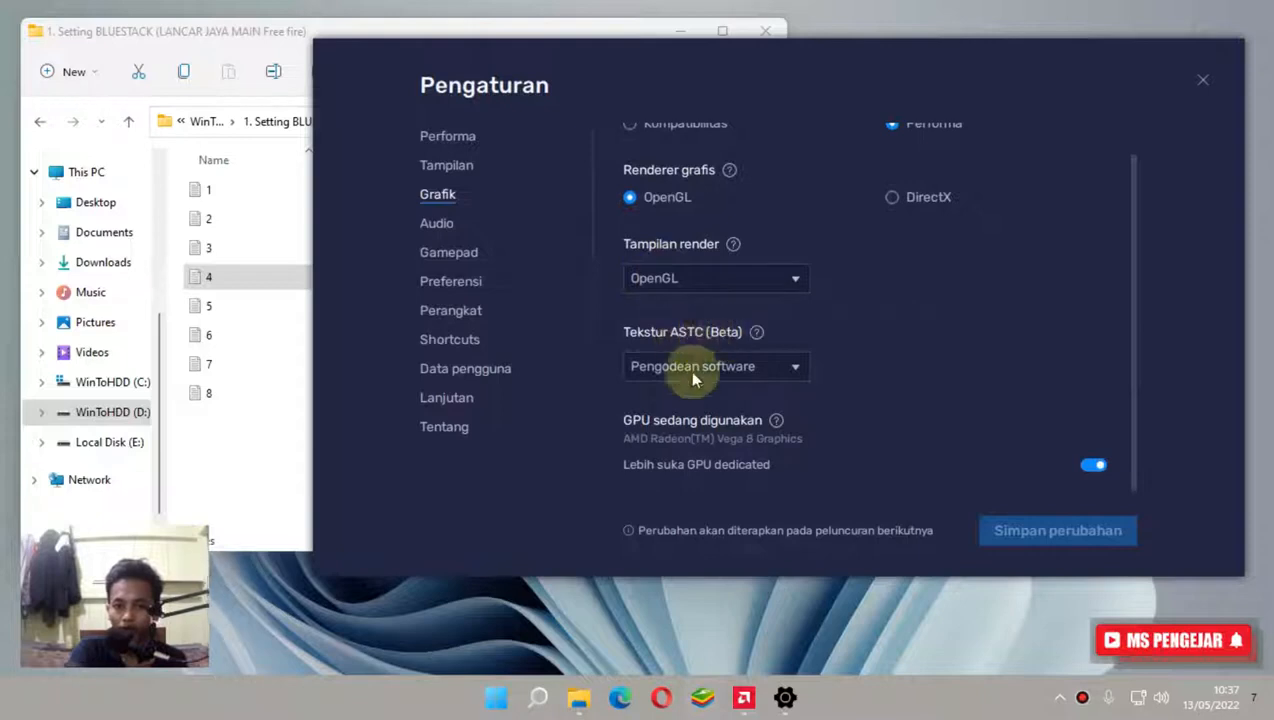
left_click(658, 372)
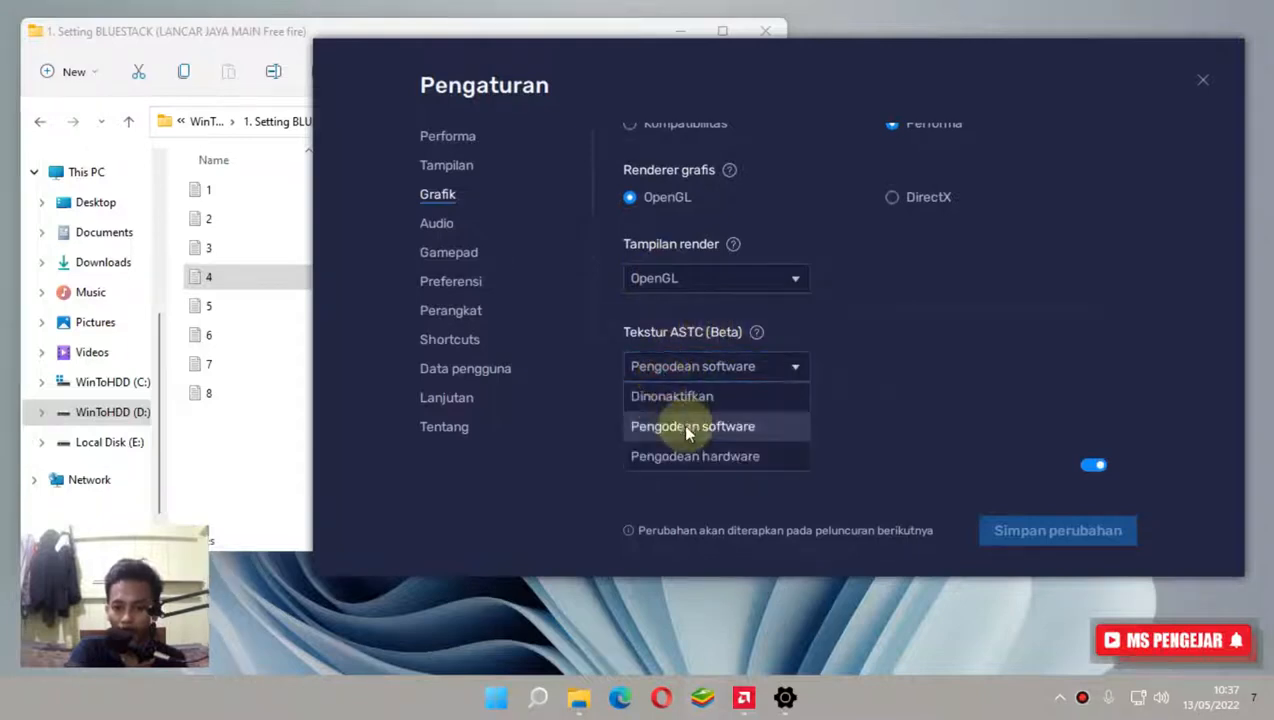
left_click(990, 362)
scroll(826, 262, "up", 1)
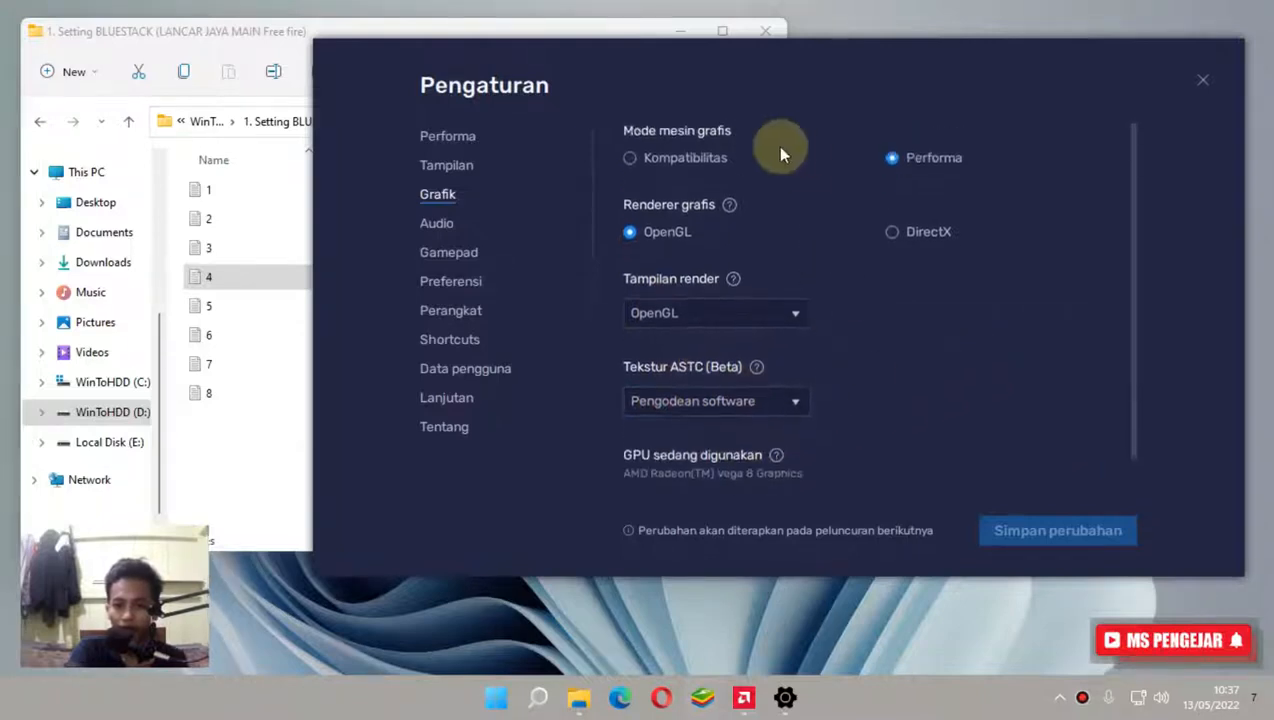
left_click(668, 313)
left_click(961, 270)
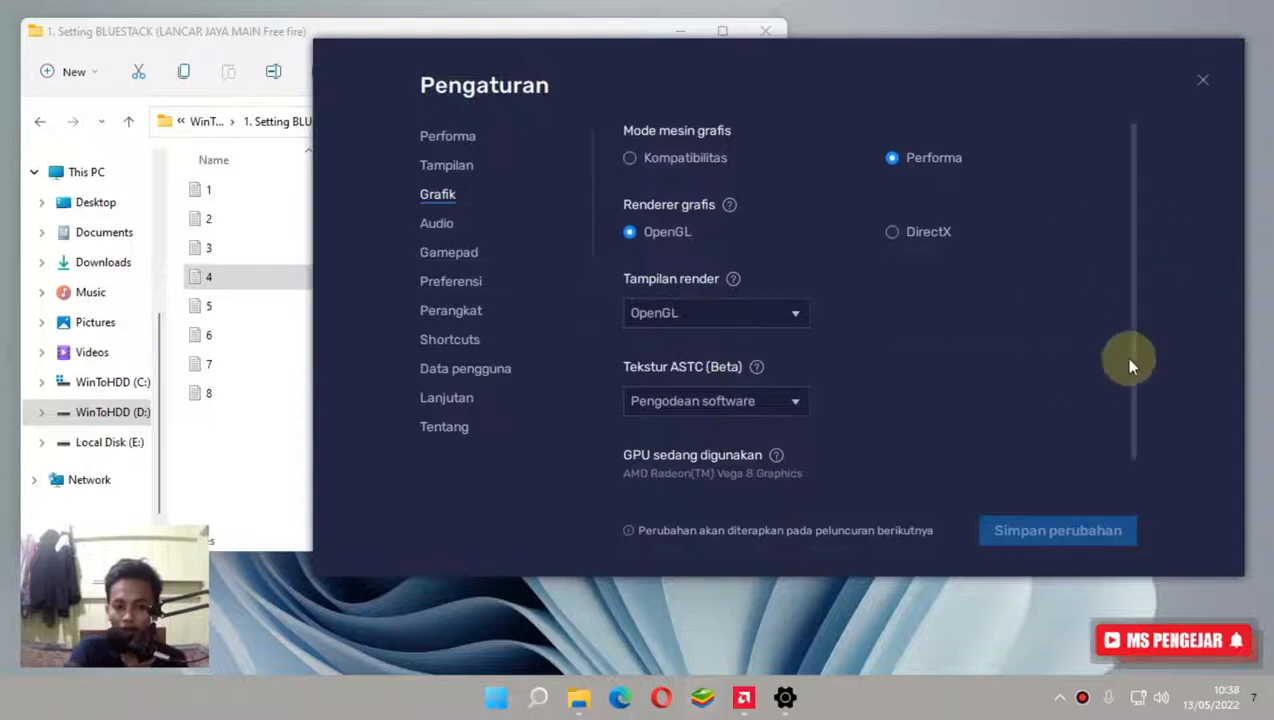
scroll(845, 313, "down", 1)
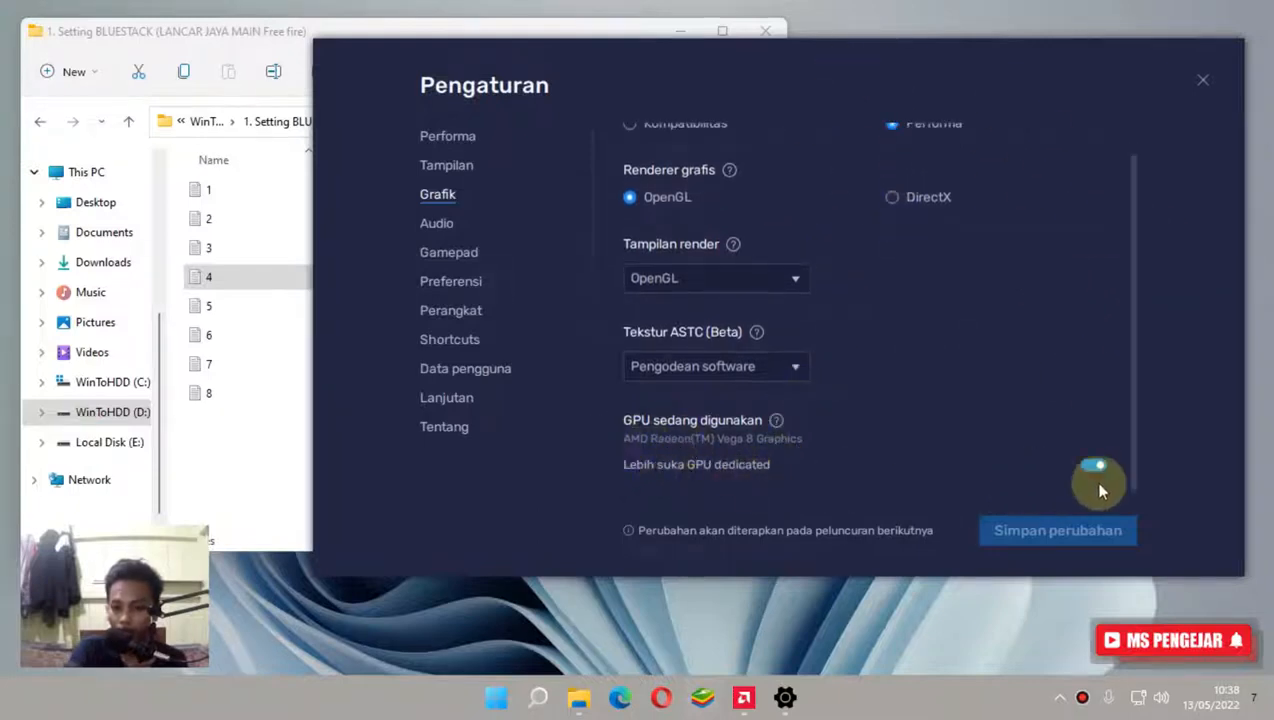
scroll(650, 315, "up", 1)
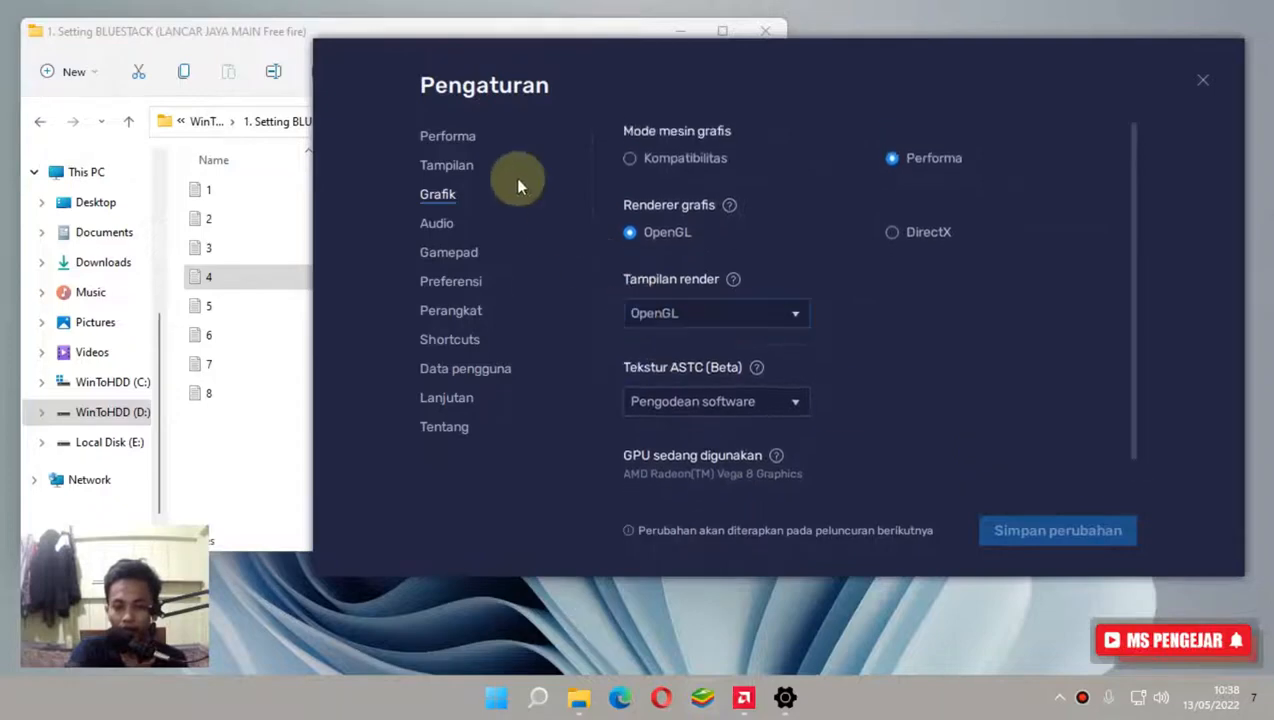
left_click(1202, 79)
Read text file 5 in the Setting BLUESTACK folder about CPU and RAM allocation.
left_click(250, 51)
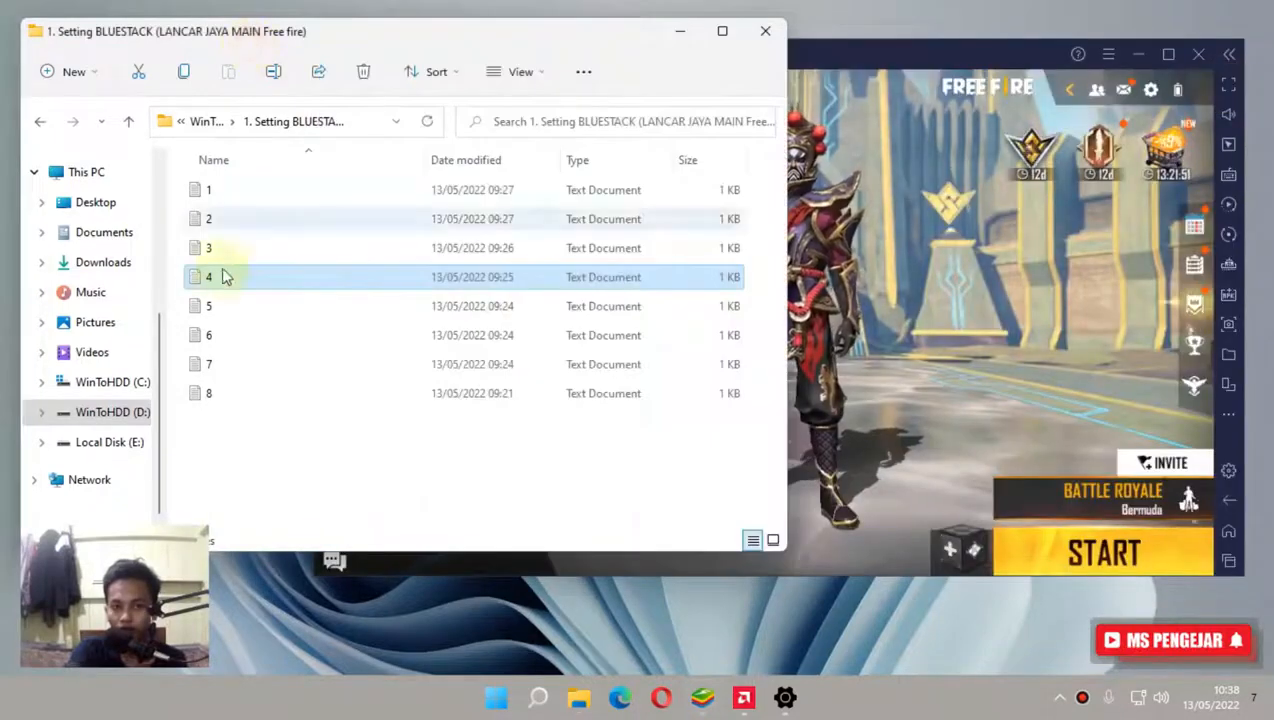
left_click(213, 305)
double_click(213, 305)
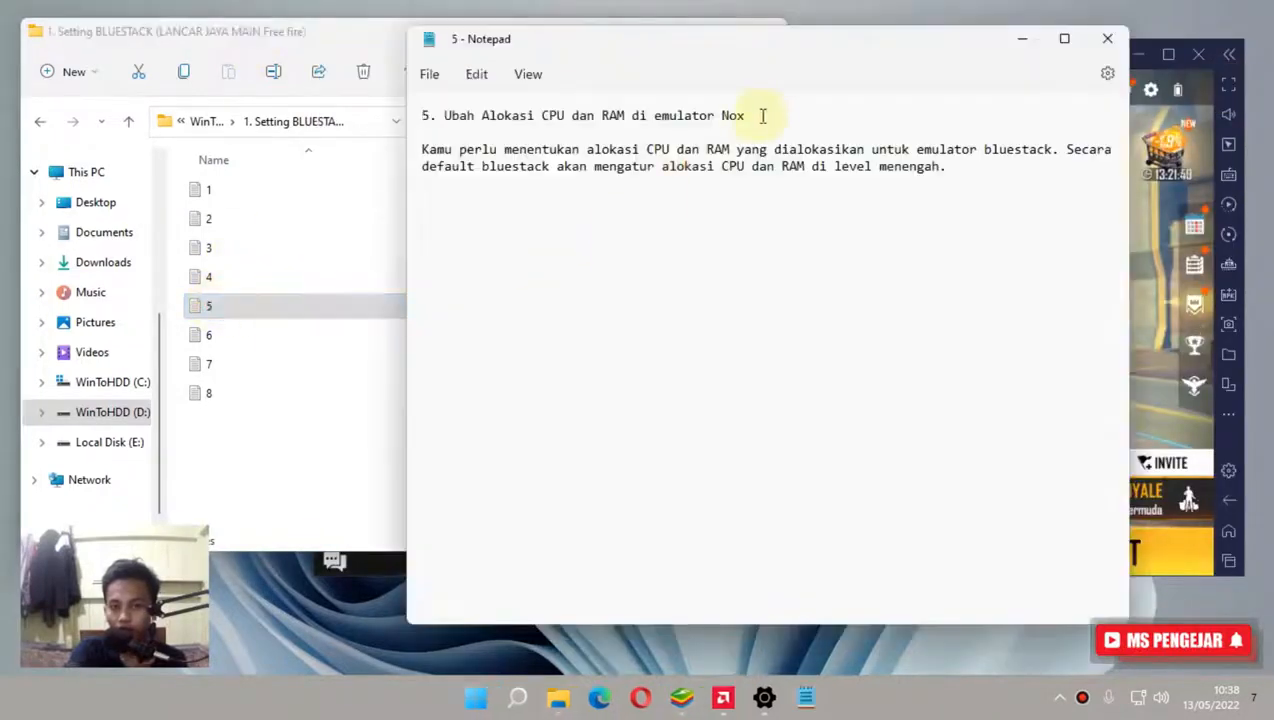
left_click_drag(774, 116, 435, 98)
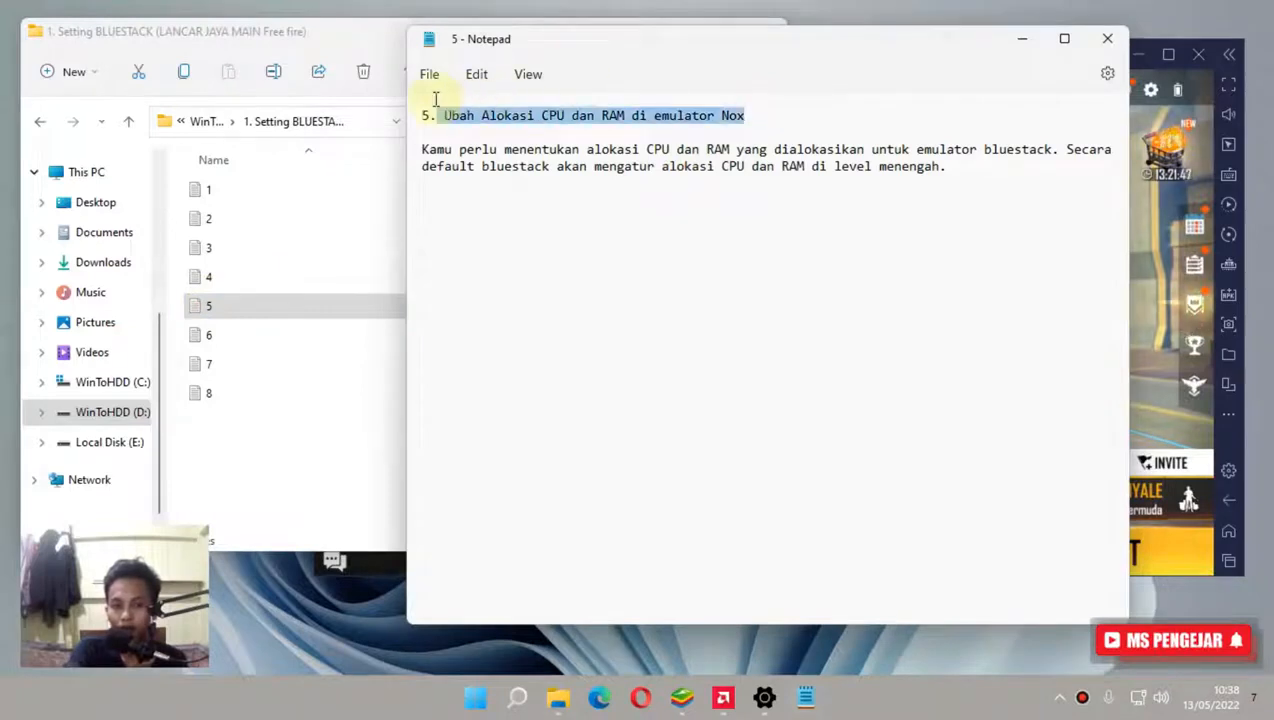
left_click(755, 112)
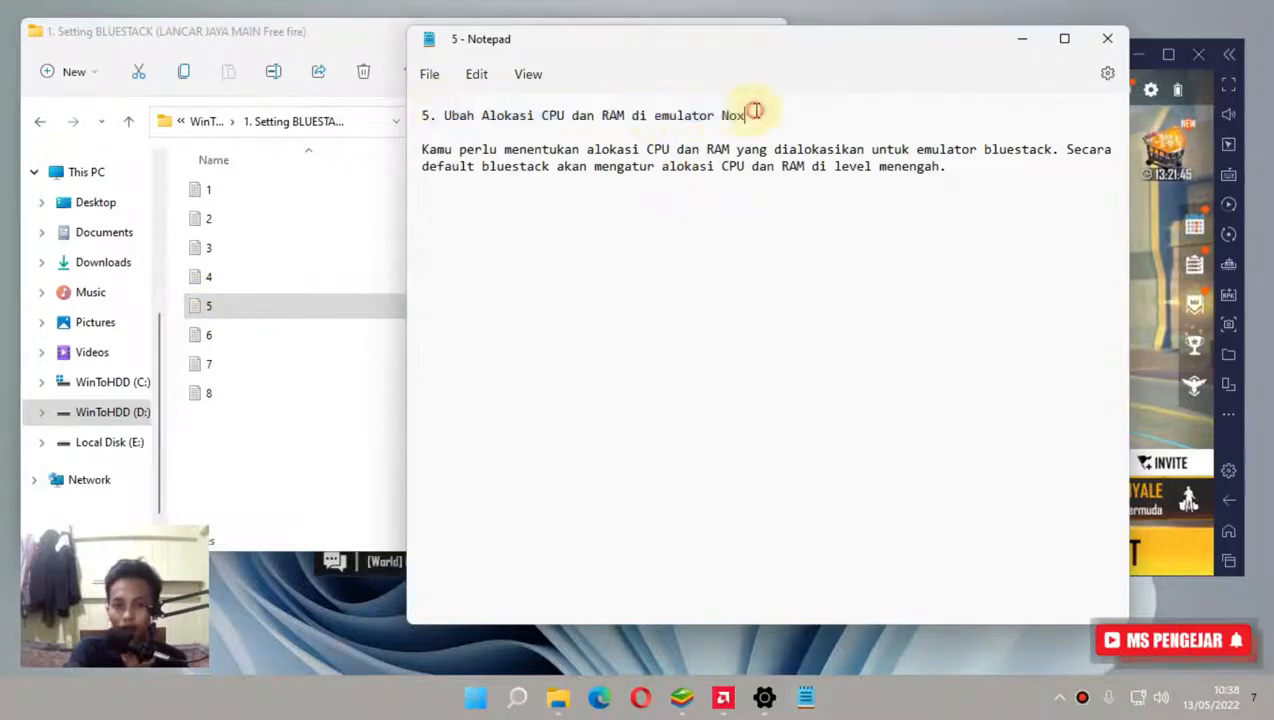
Remove the word Nox from the heading of text file 5, save the file and close it.
left_click_drag(751, 112, 737, 110)
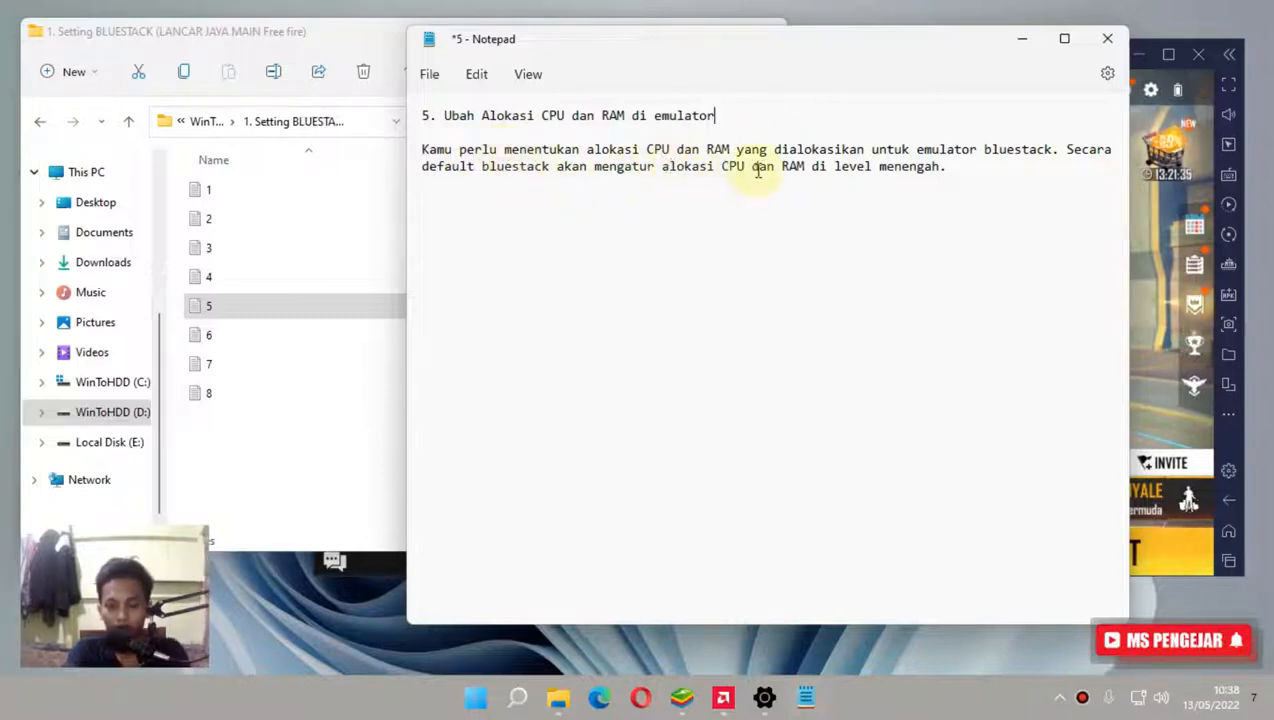
key("ctrl+s")
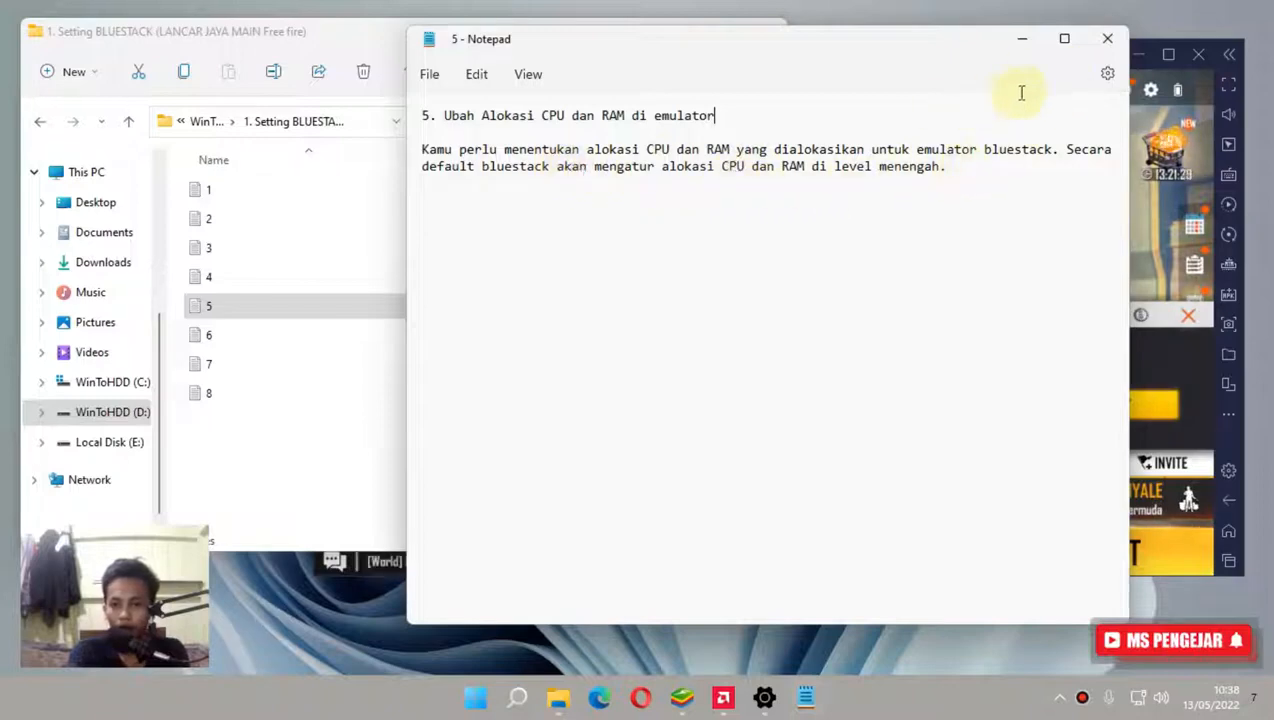
left_click(1107, 38)
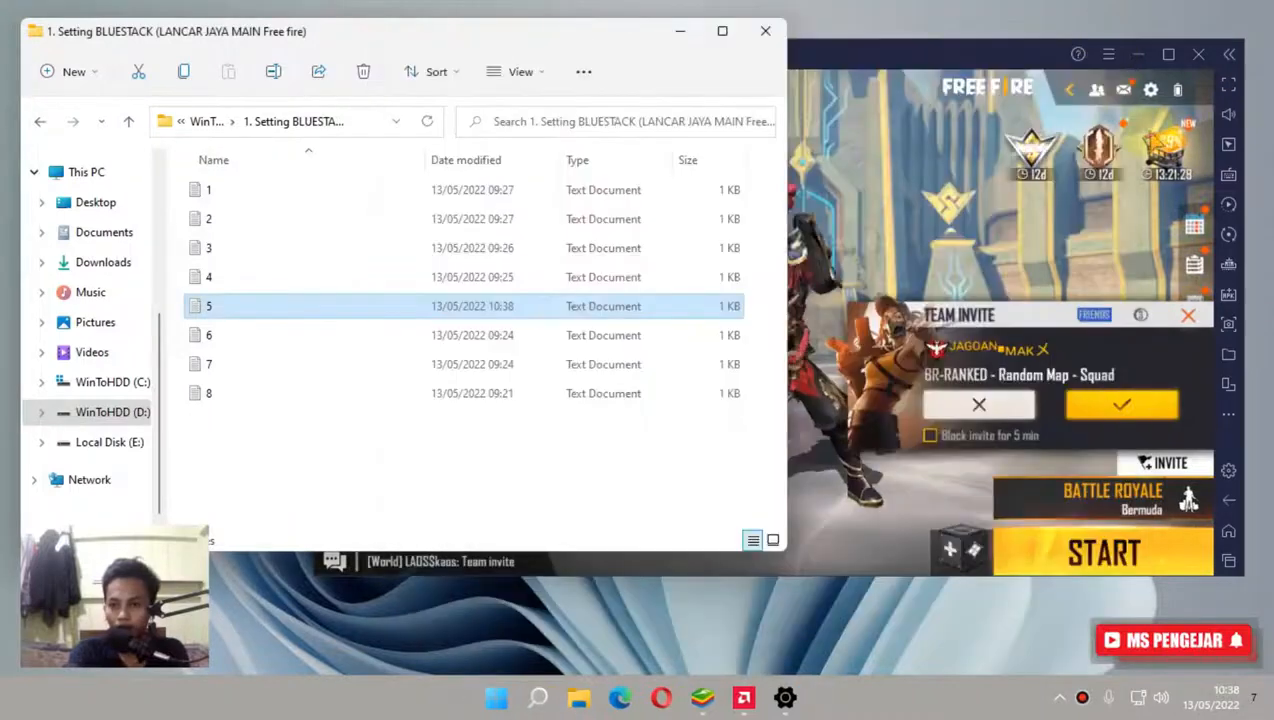
Try the Tinggi (4 Core) CPU allocation in the BlueStacks performance settings and return it to Sedang (2 Core).
left_click(1227, 470)
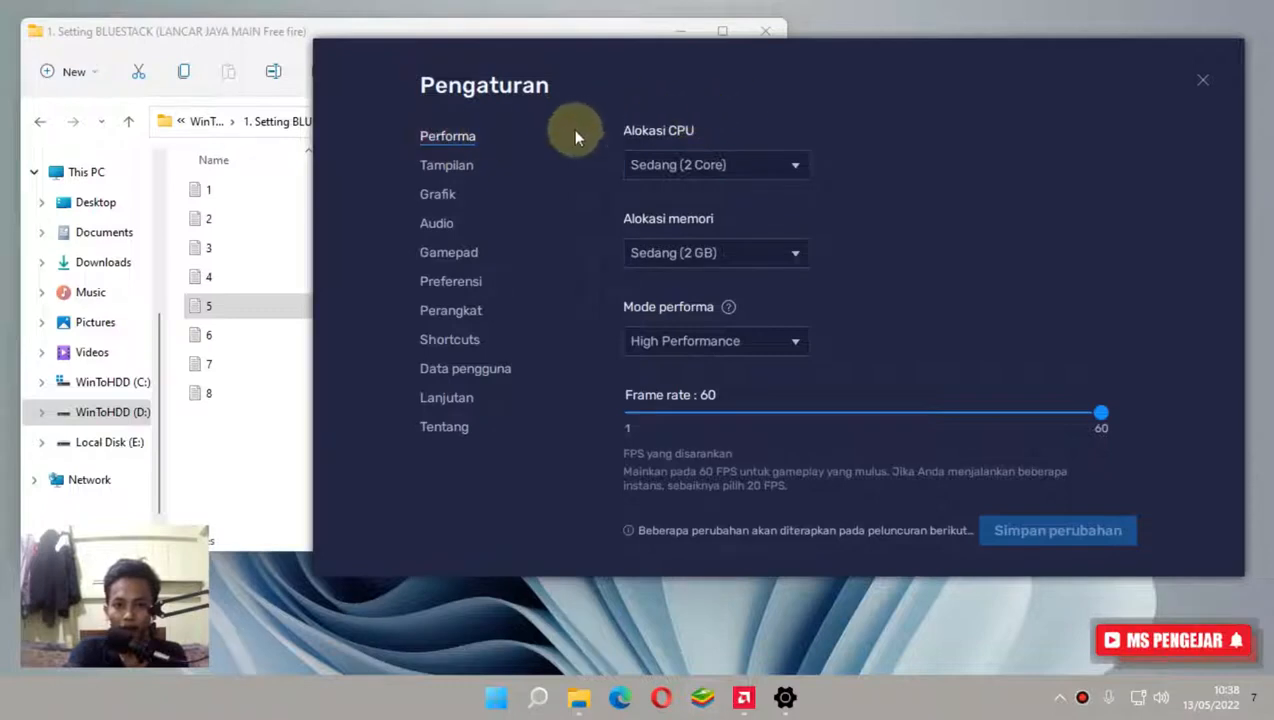
left_click(725, 165)
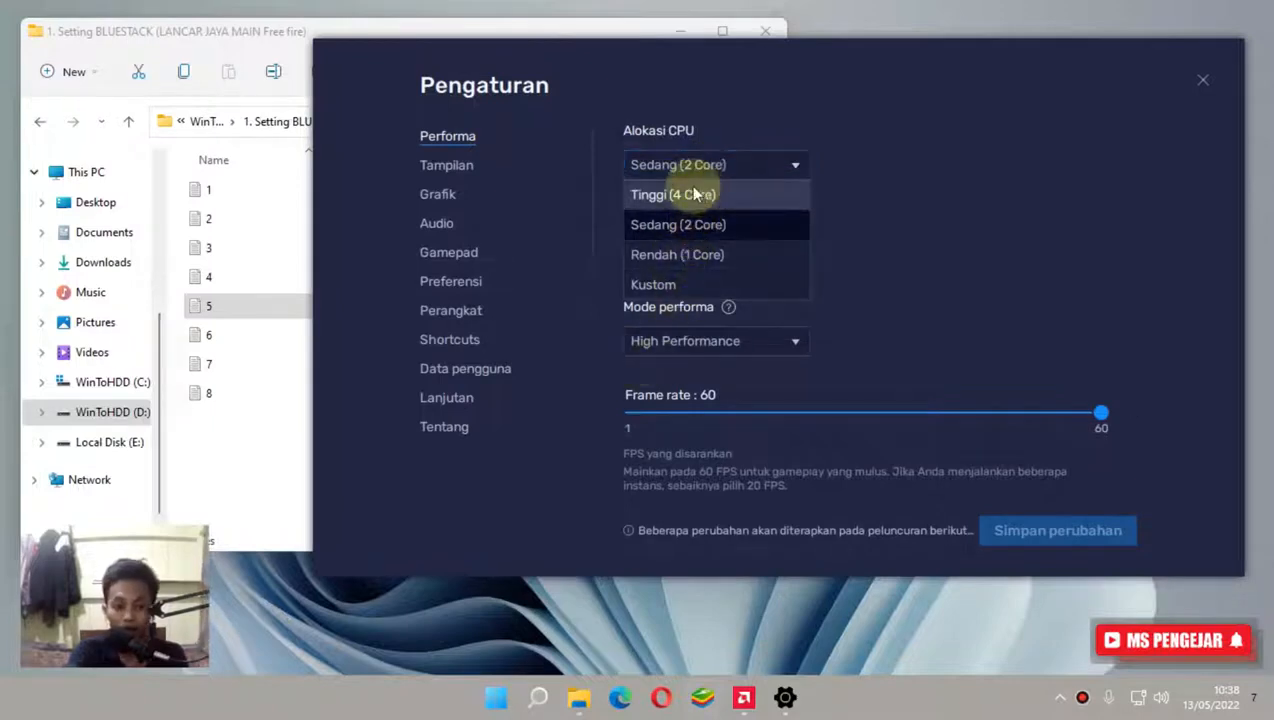
left_click(692, 195)
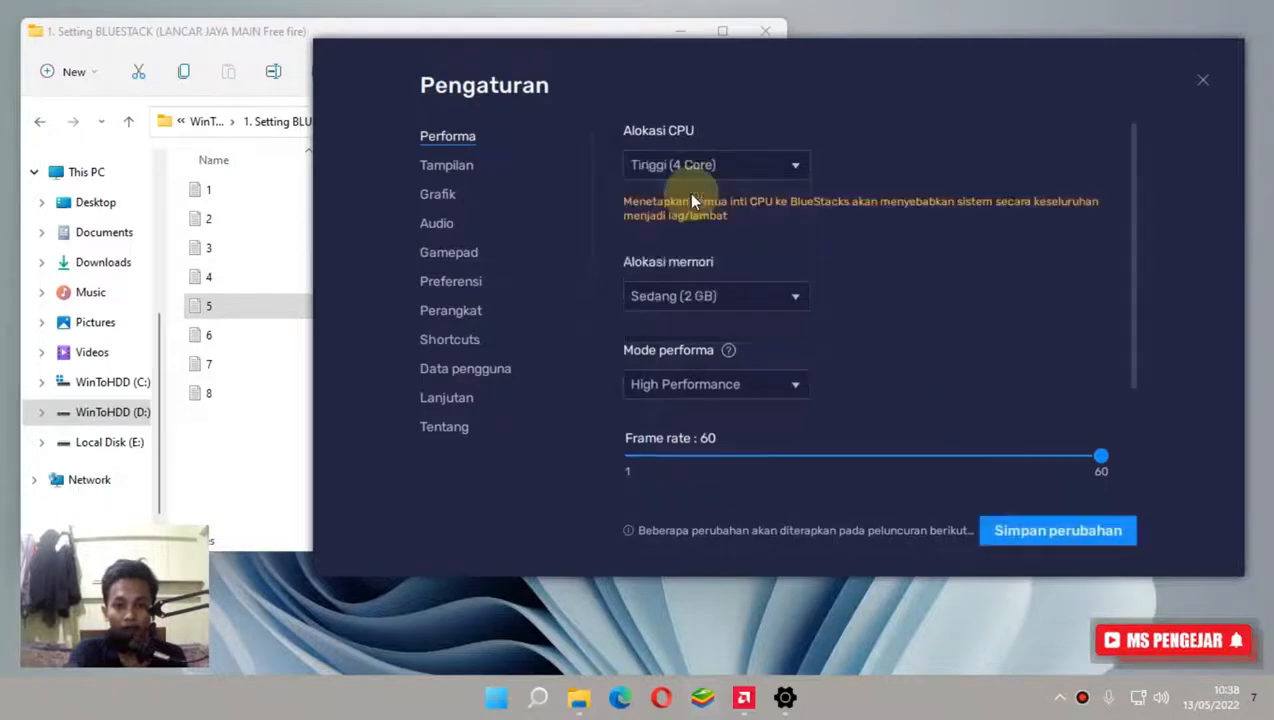
left_click(754, 165)
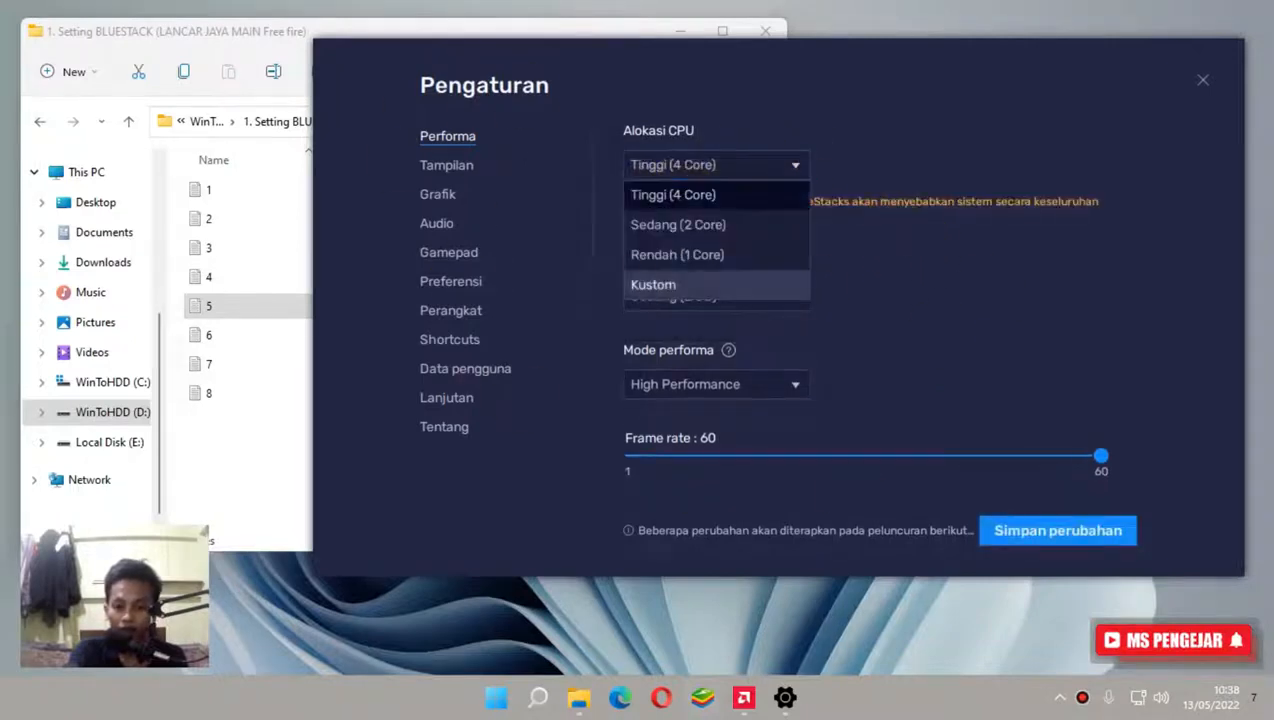
left_click(703, 196)
left_click(725, 172)
left_click(717, 225)
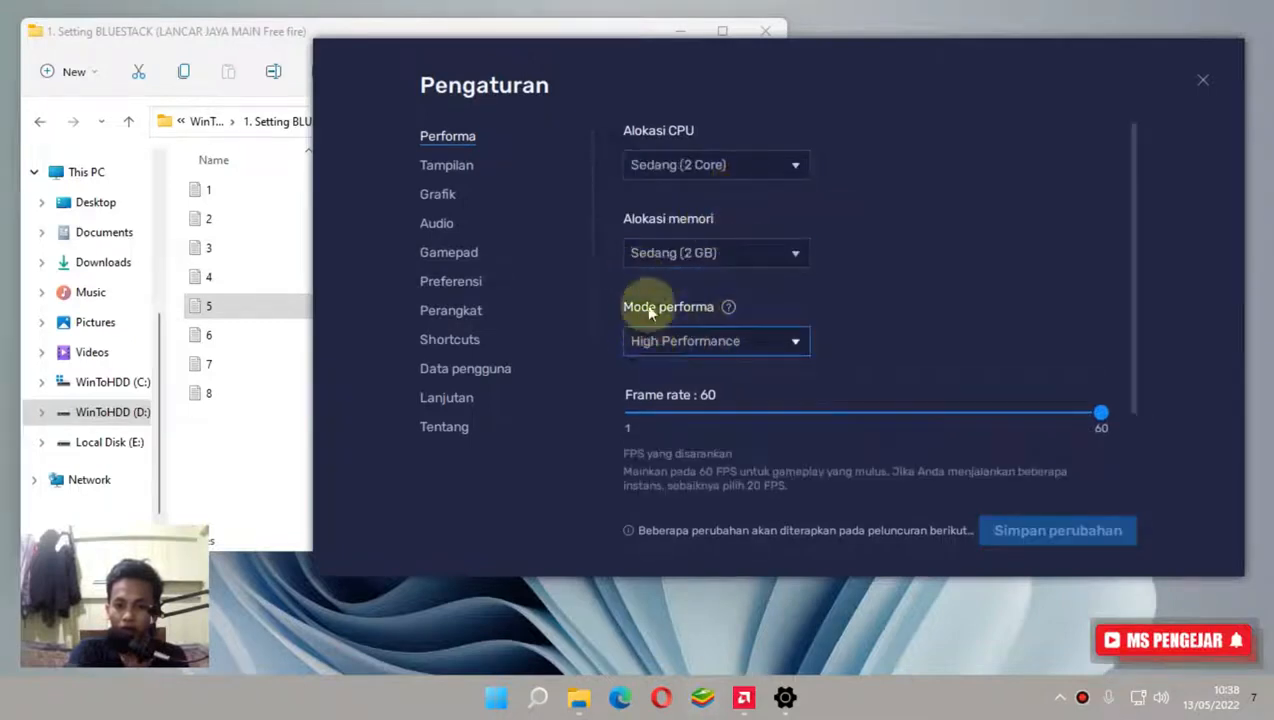
Review the BlueStacks memory allocation choices, then try the high frame rate option and switch it back off.
left_click(657, 254)
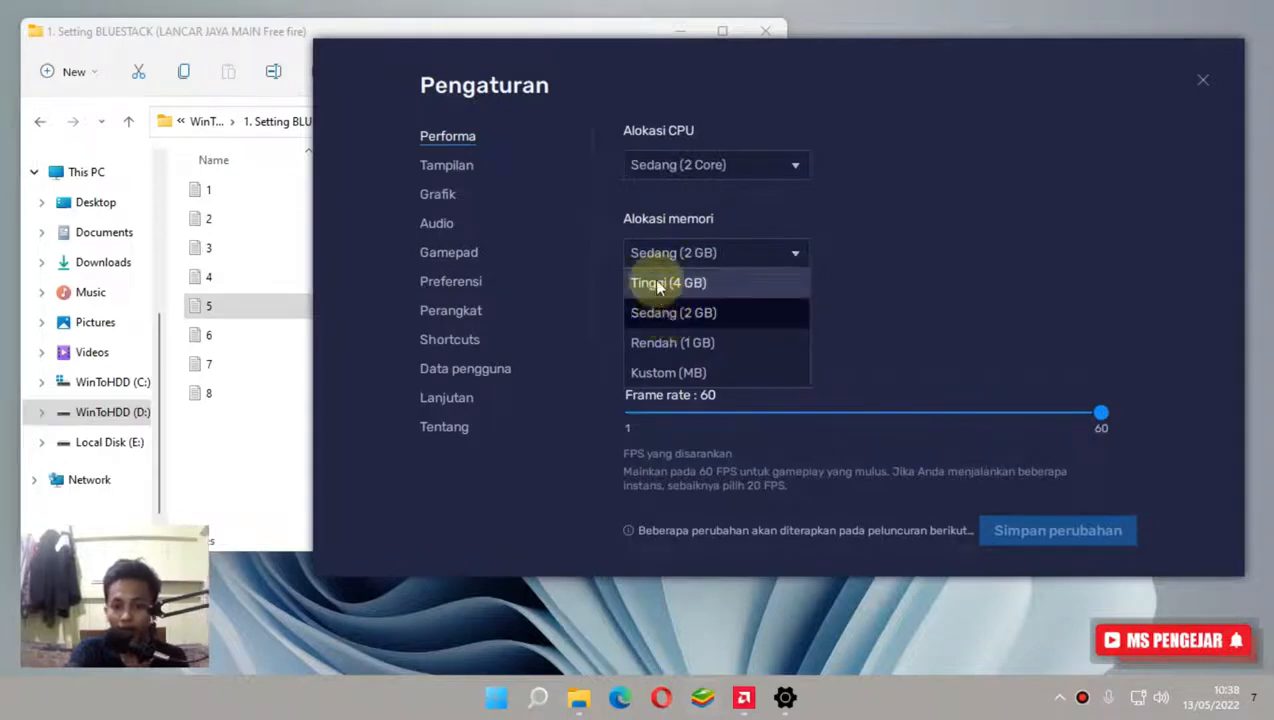
left_click(923, 258)
scroll(860, 340, "down", 2)
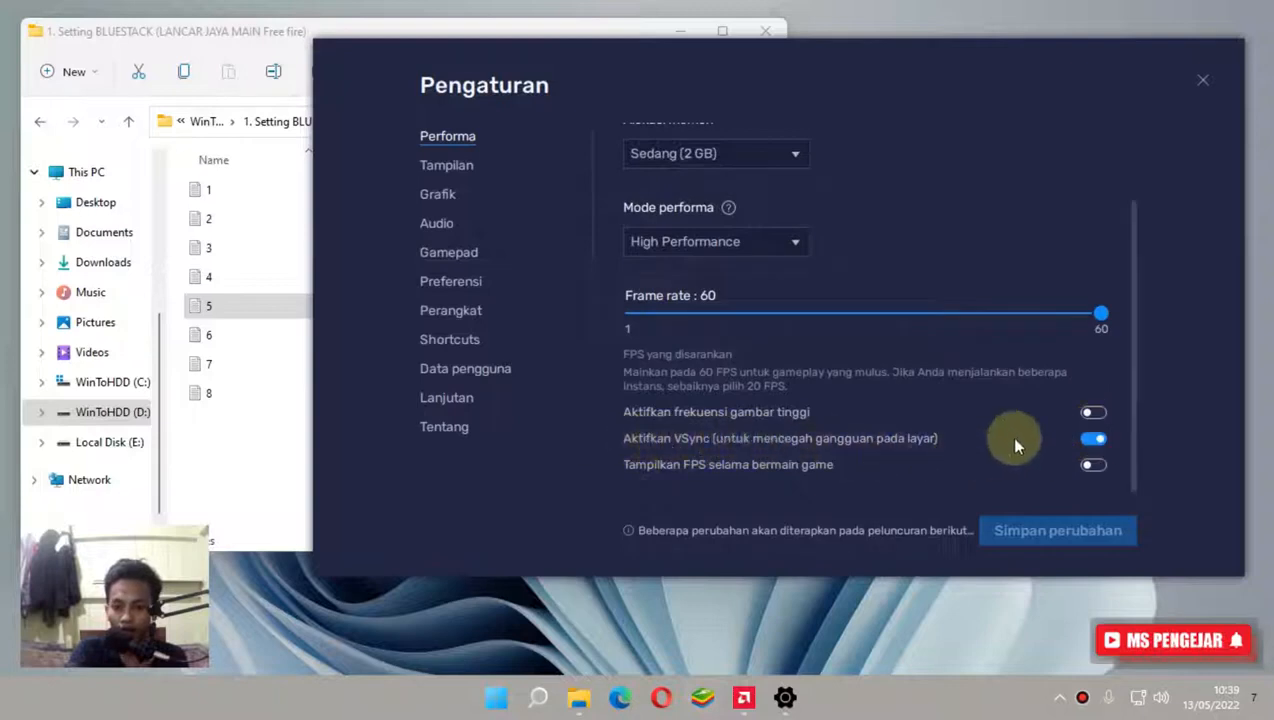
left_click(1094, 412)
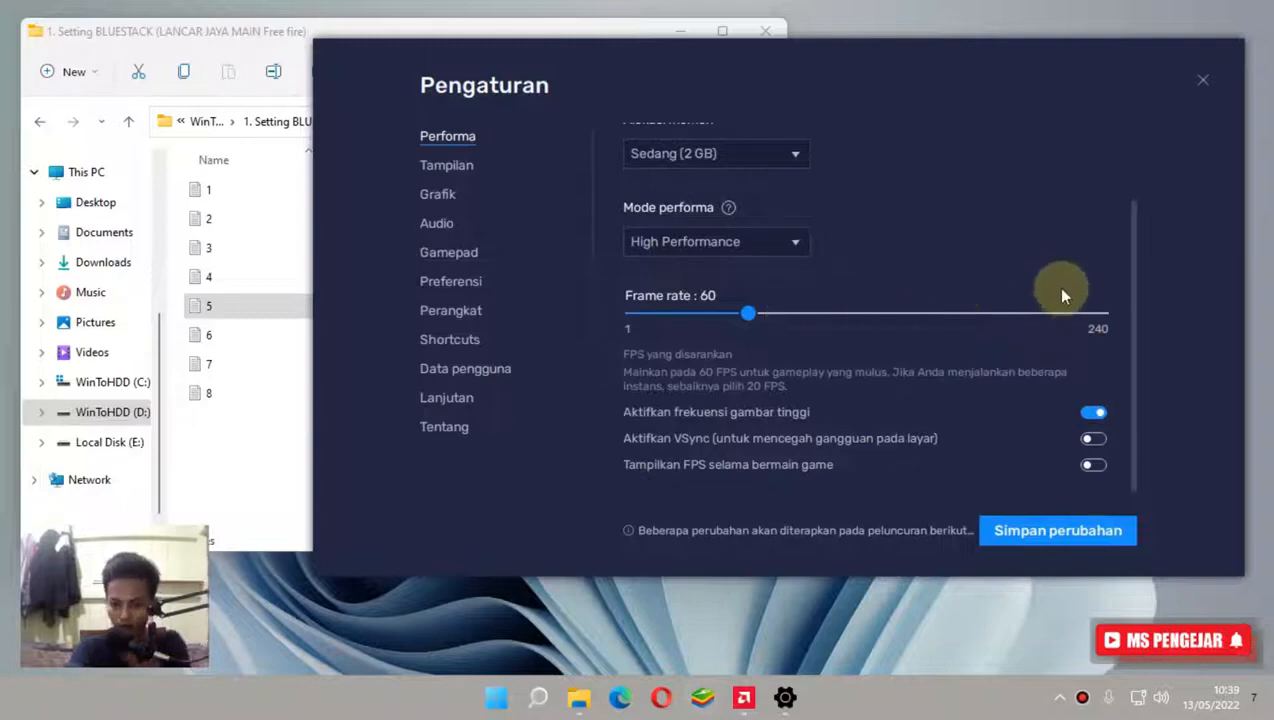
left_click(1091, 413)
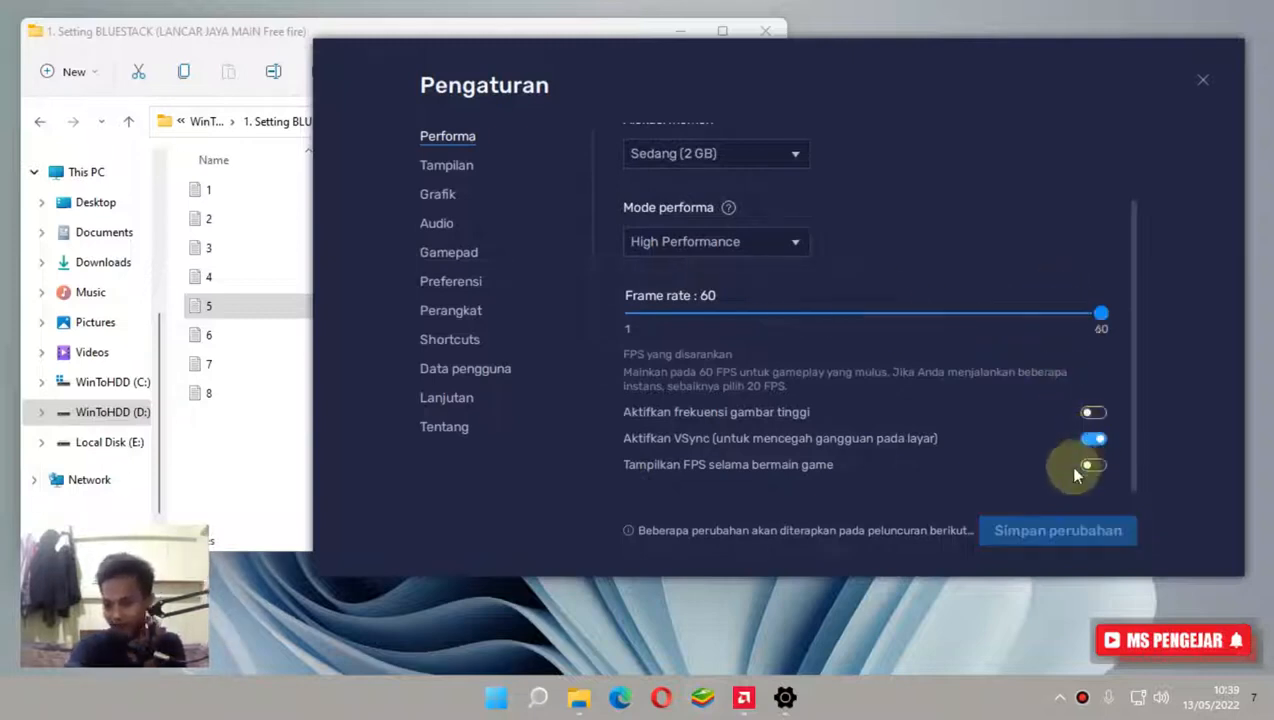
scroll(700, 275, "up", 1)
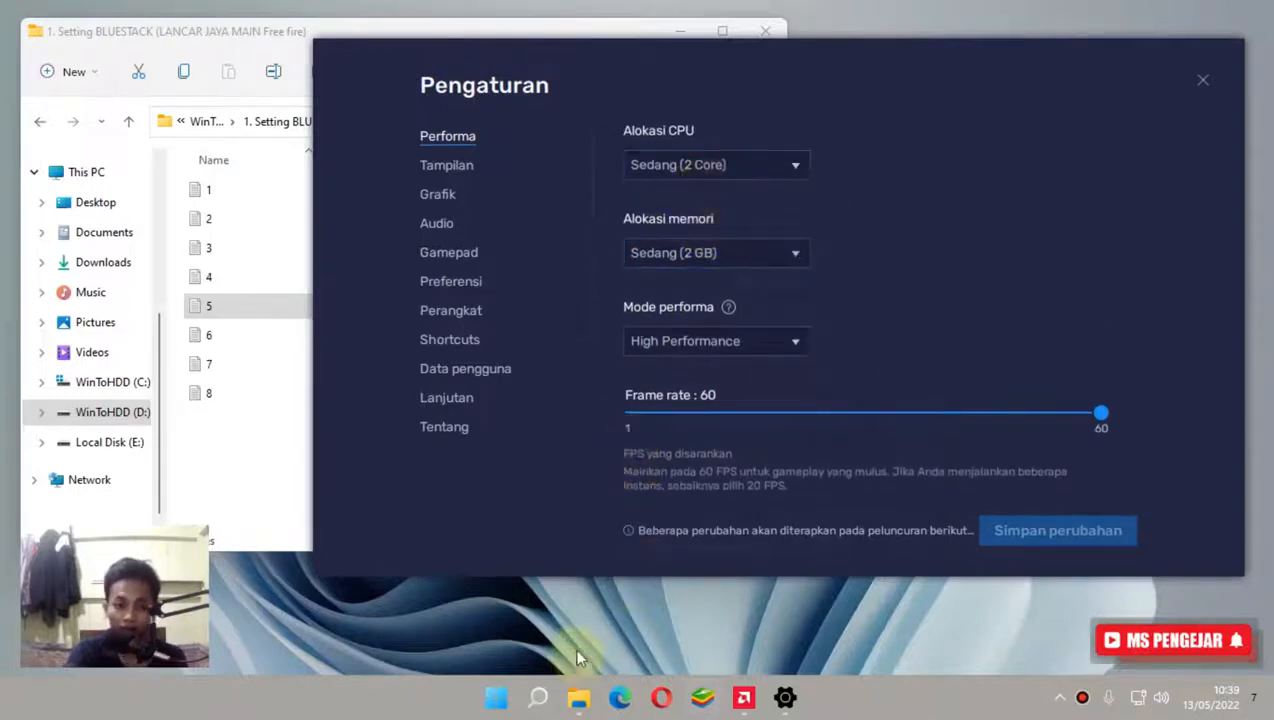
Check the processor's core details on the CPU performance page of Task Manager and close it.
right_click(503, 697)
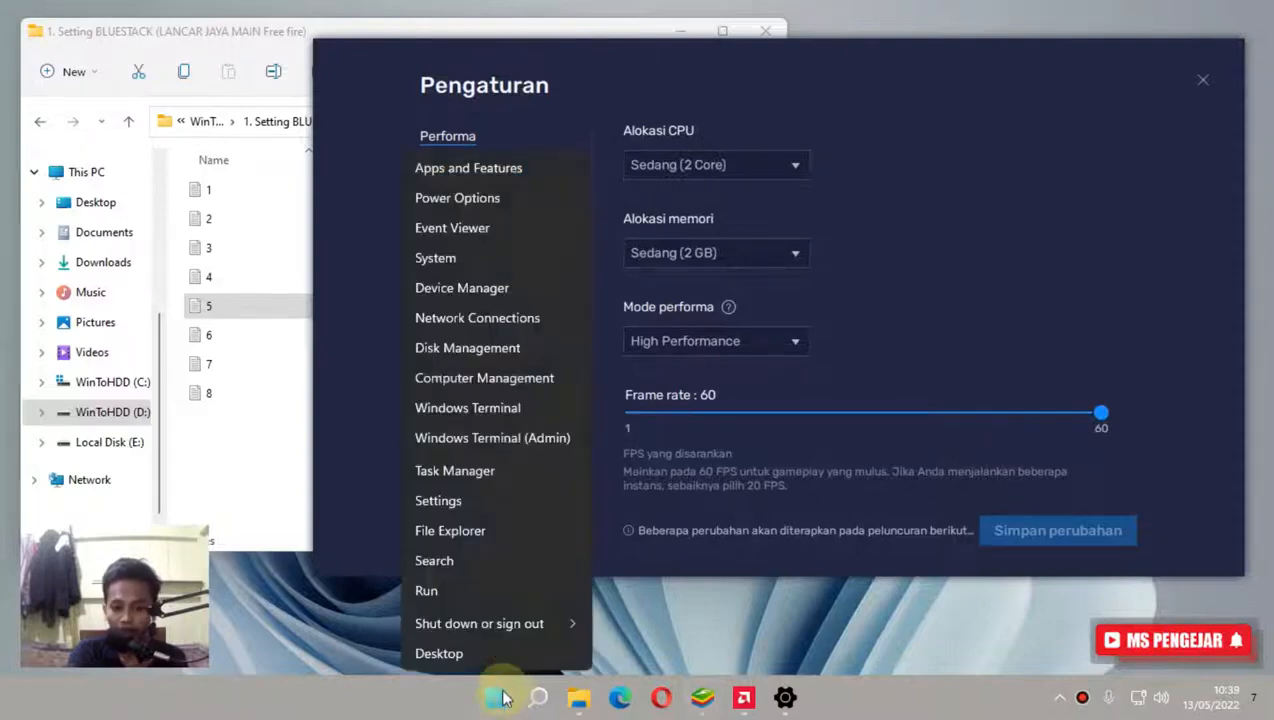
left_click(465, 471)
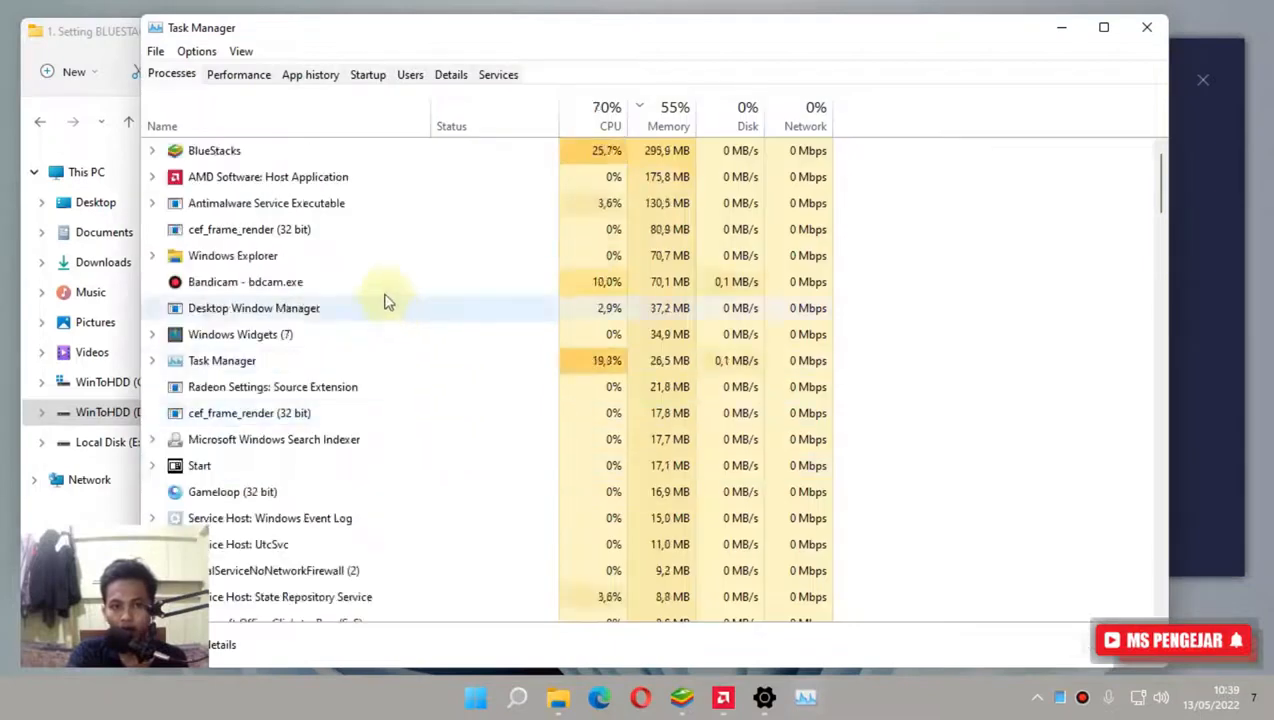
left_click(252, 80)
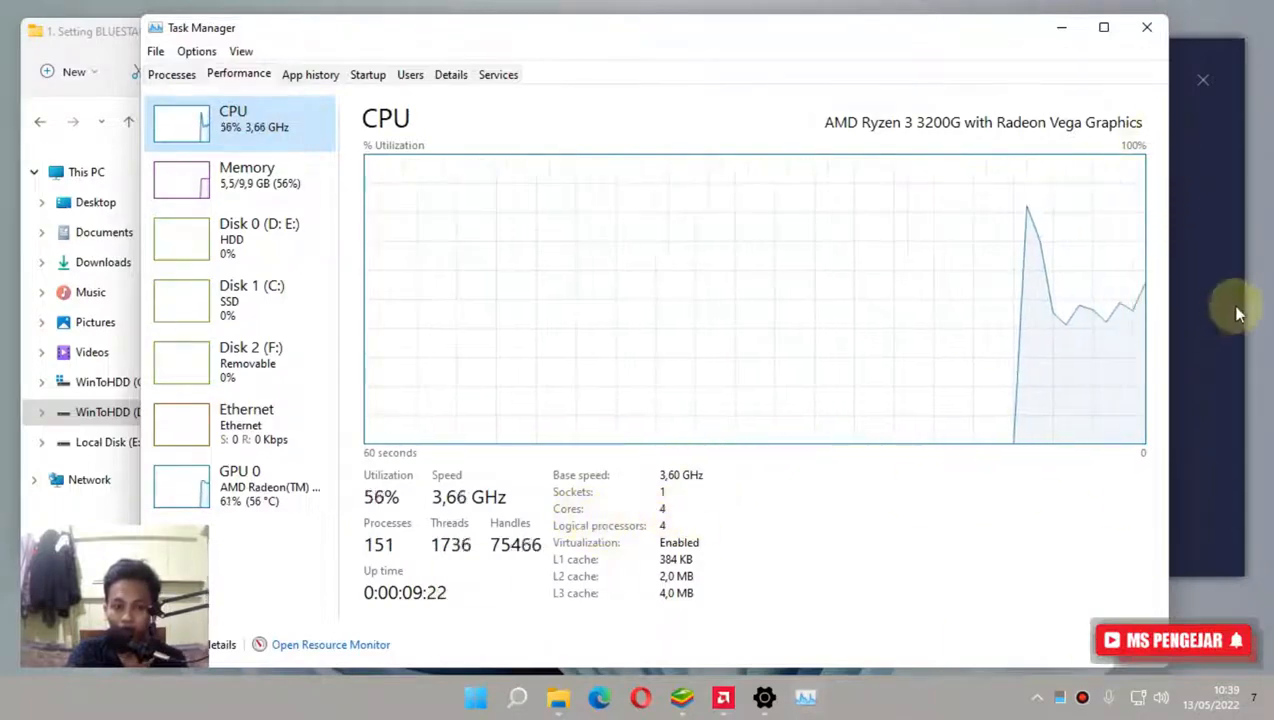
left_click(1146, 30)
Read text file 6 in the Setting BLUESTACK folder about increasing virtual memory and close it.
double_click(220, 338)
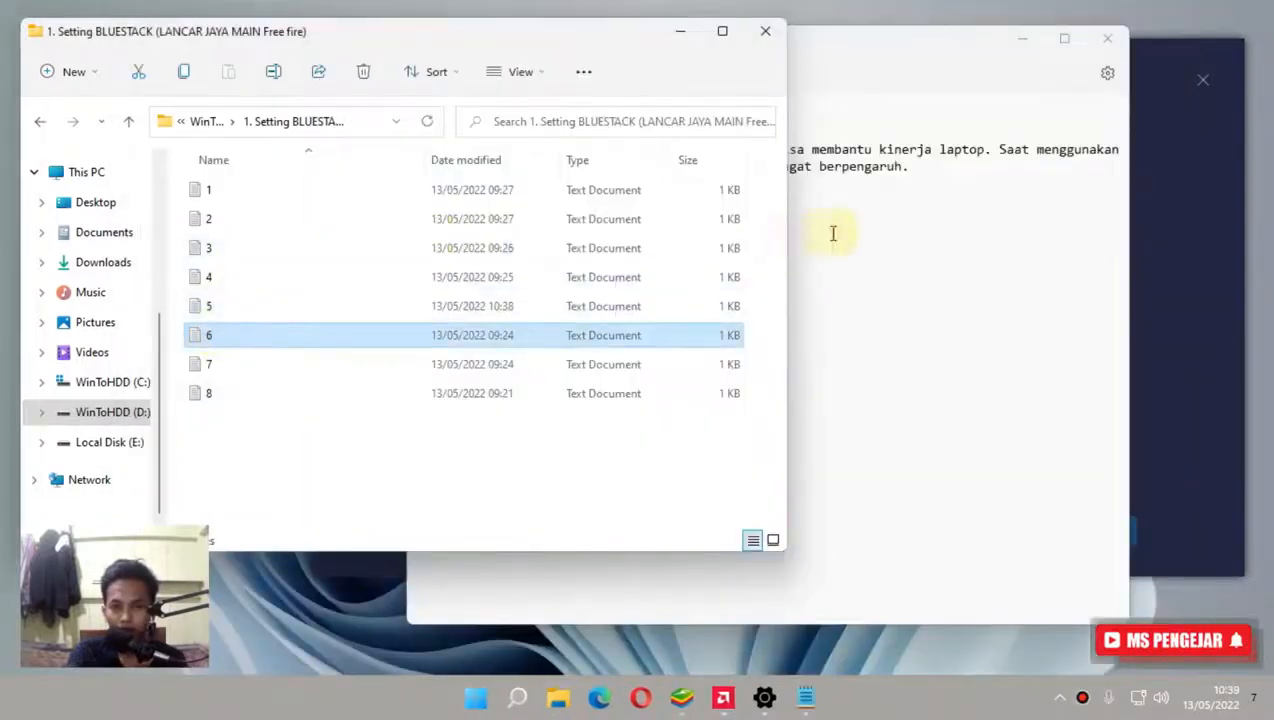
left_click(833, 230)
left_click(735, 112)
left_click_drag(732, 110, 406, 94)
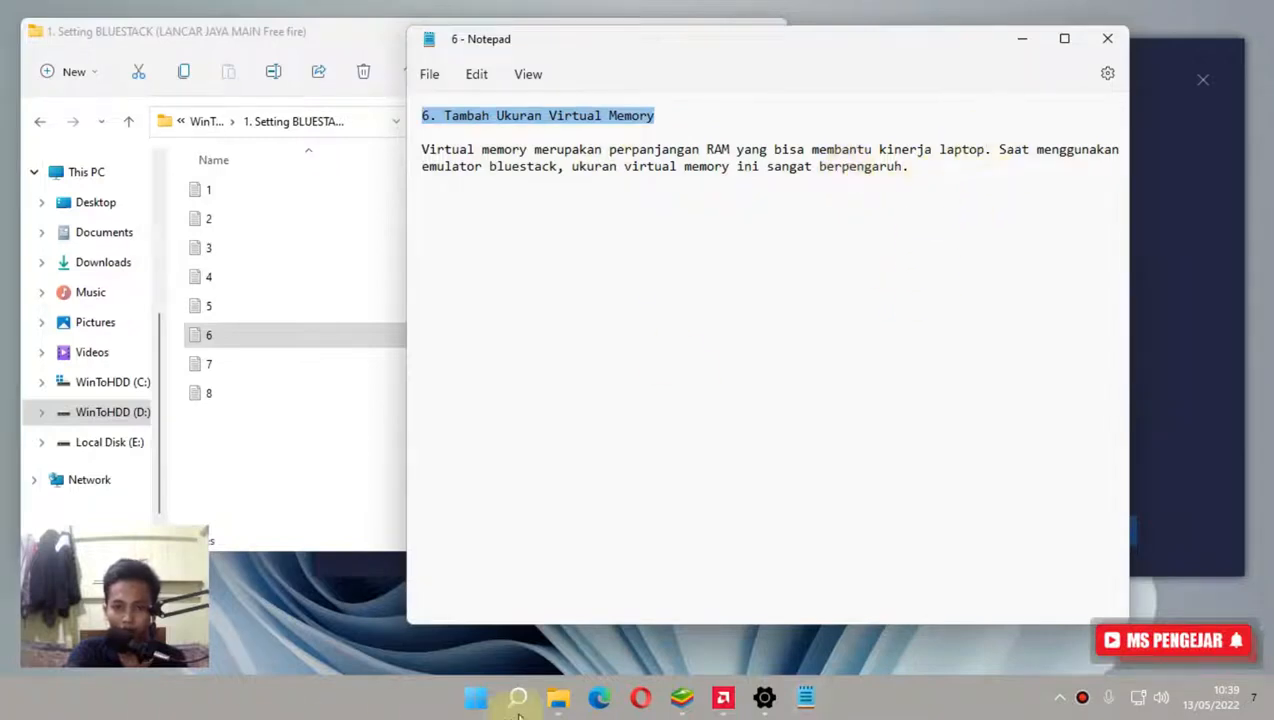
mouse_move(537, 686)
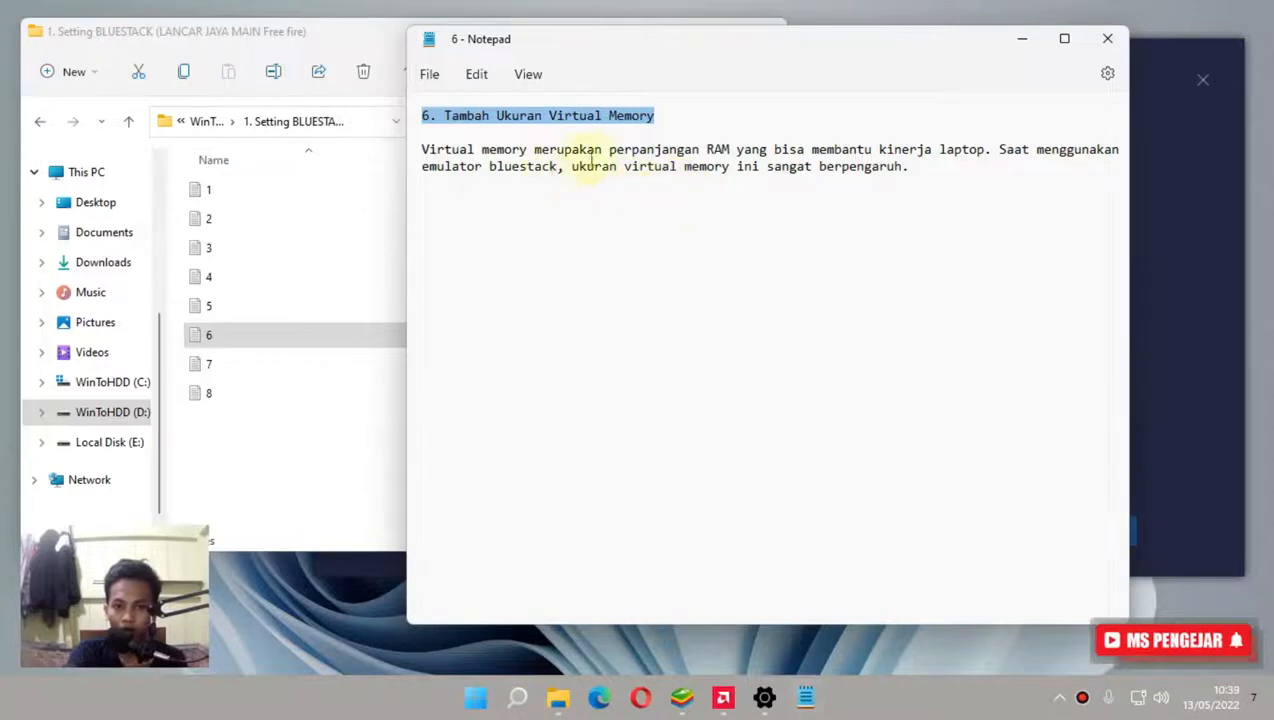
left_click(1107, 38)
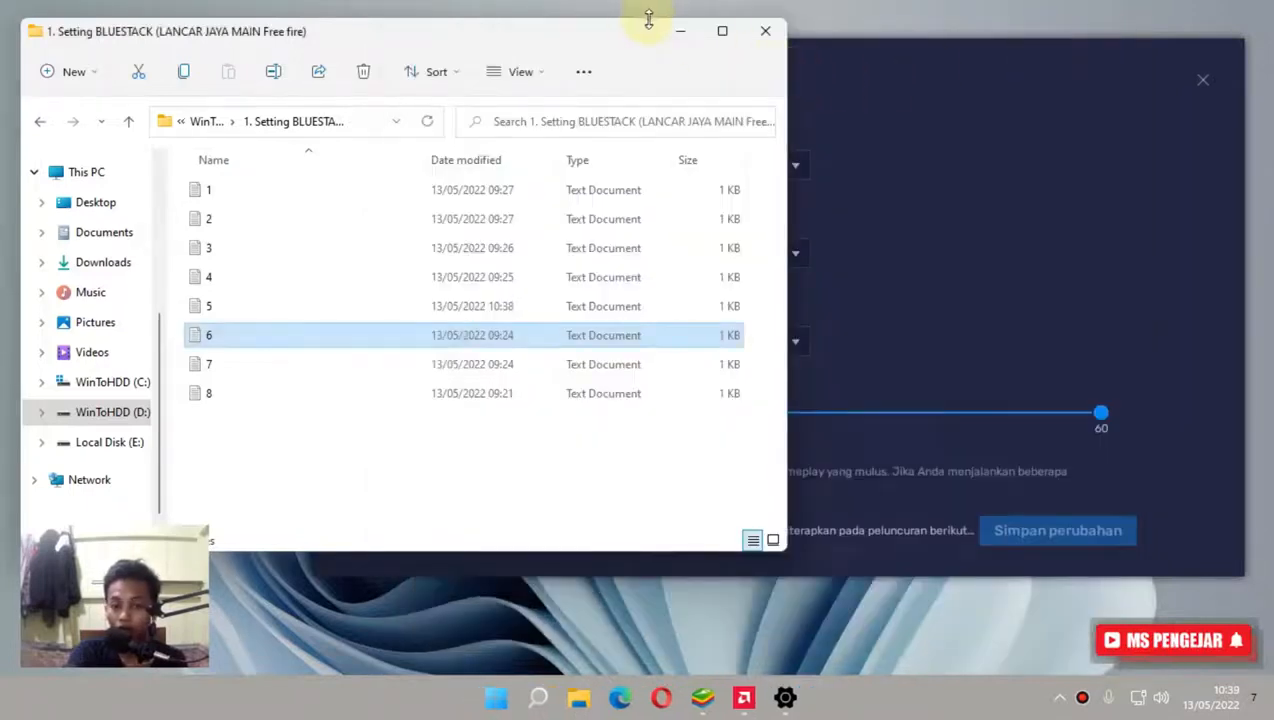
Minimize the folder window and open the Virtual Memory dialog from the performance options in Windows advanced system settings.
left_click(678, 30)
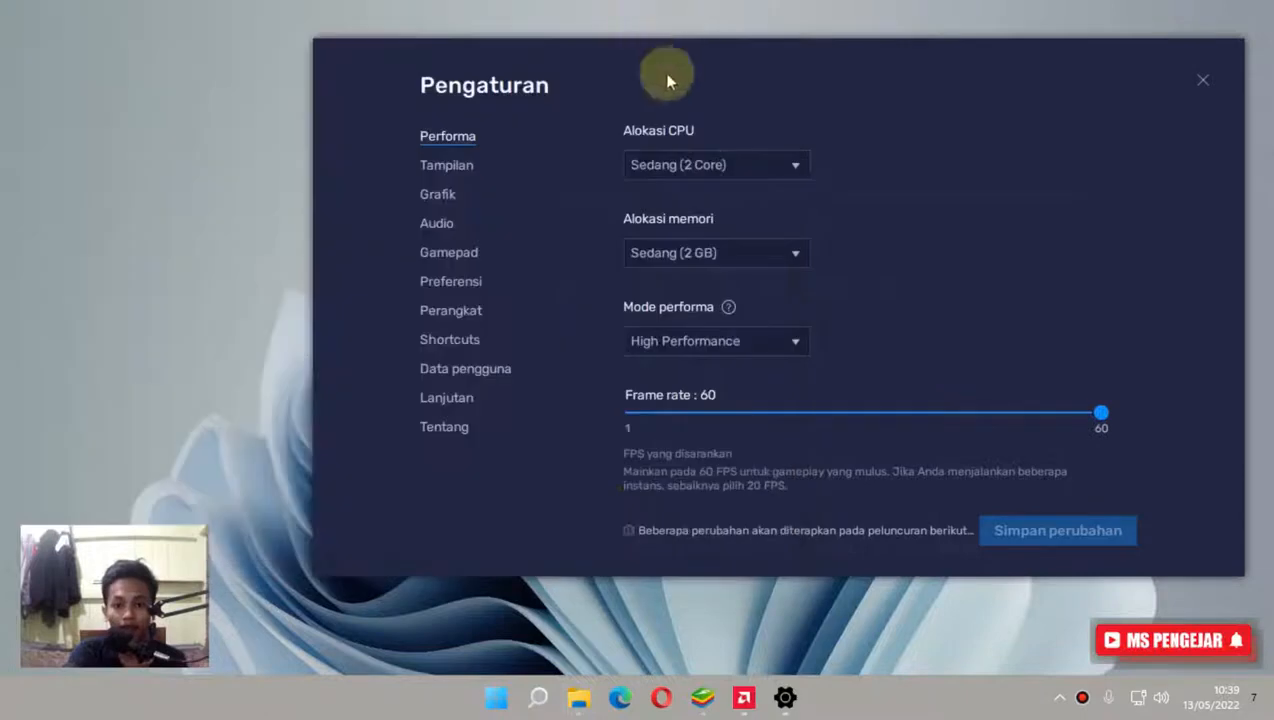
left_click(535, 705)
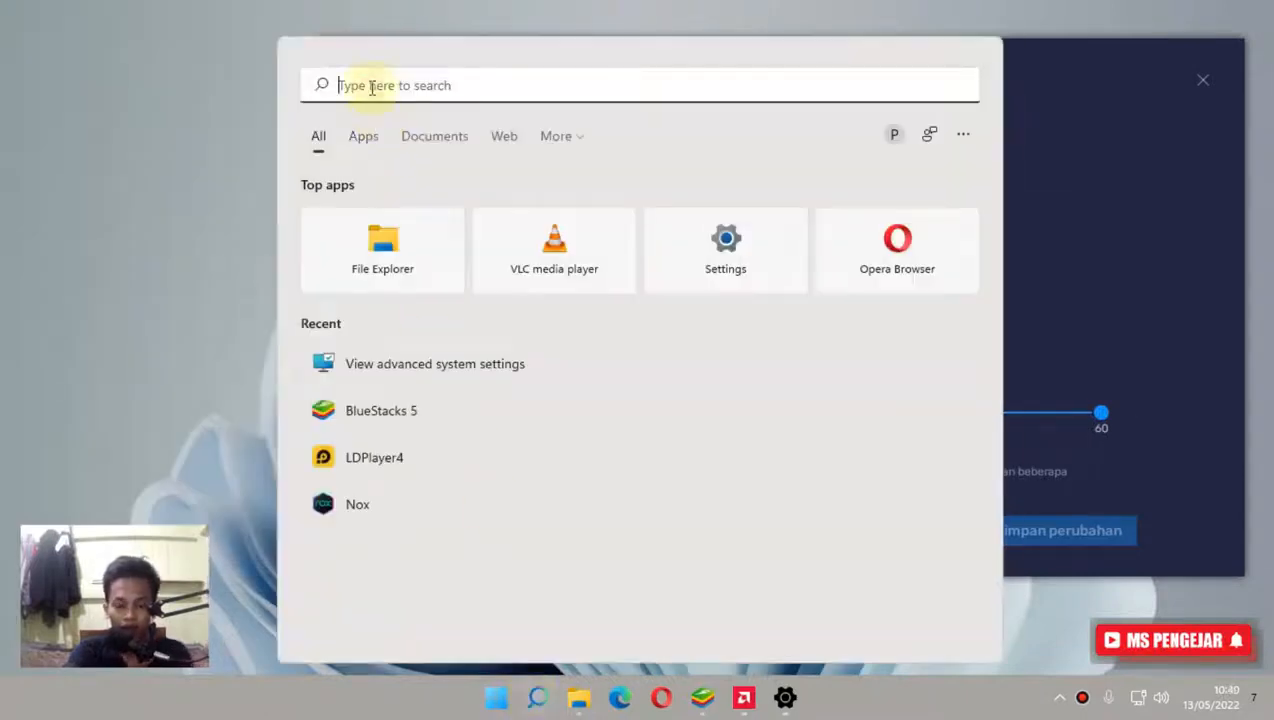
type("view ad")
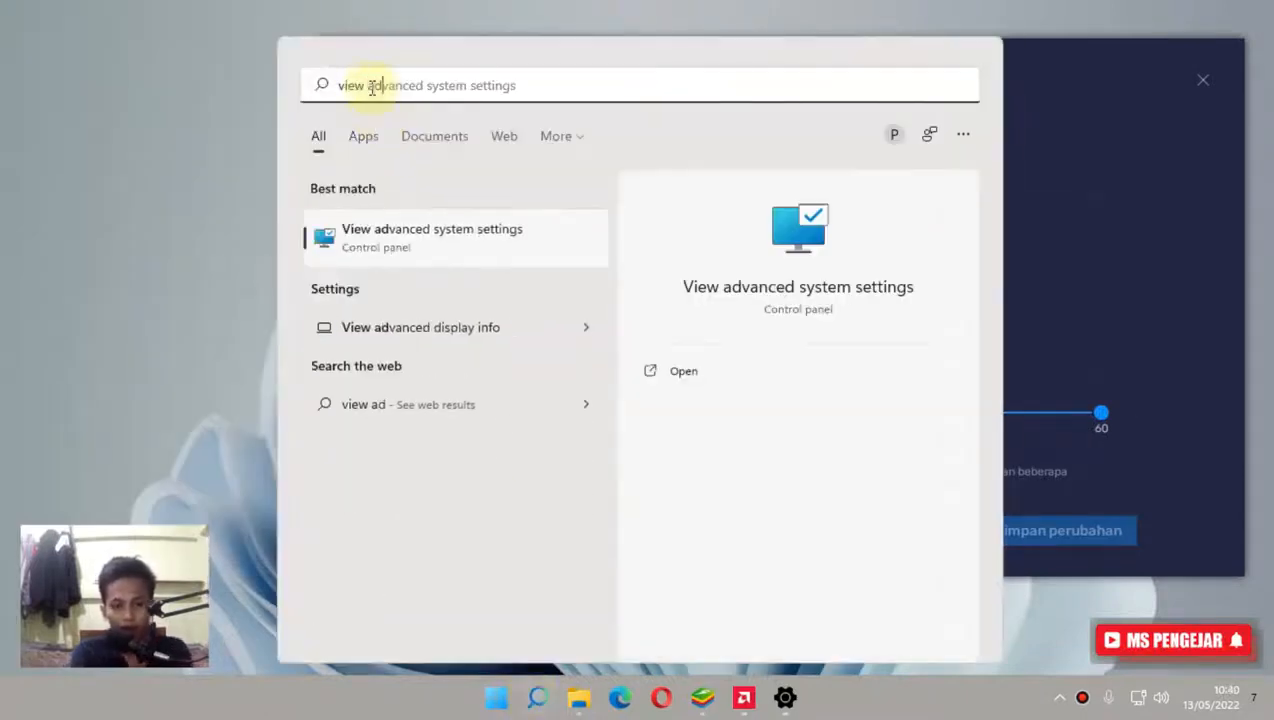
left_click(391, 236)
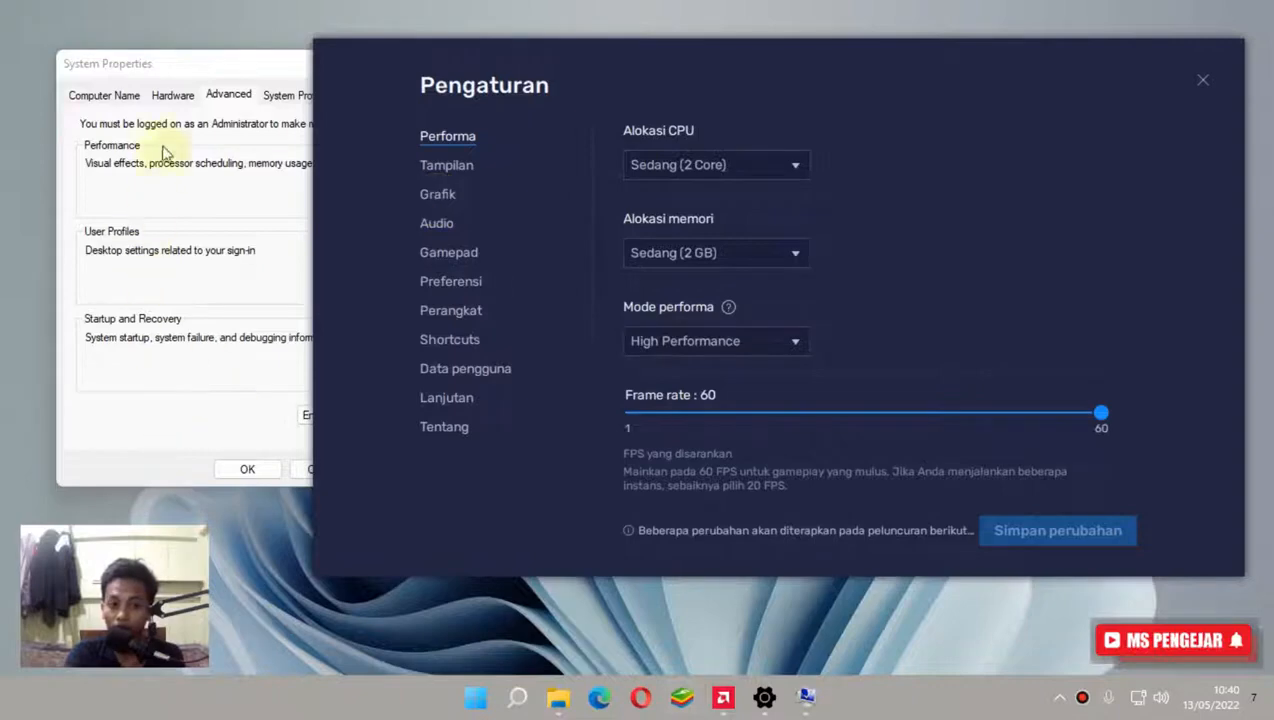
left_click_drag(176, 63, 410, 85)
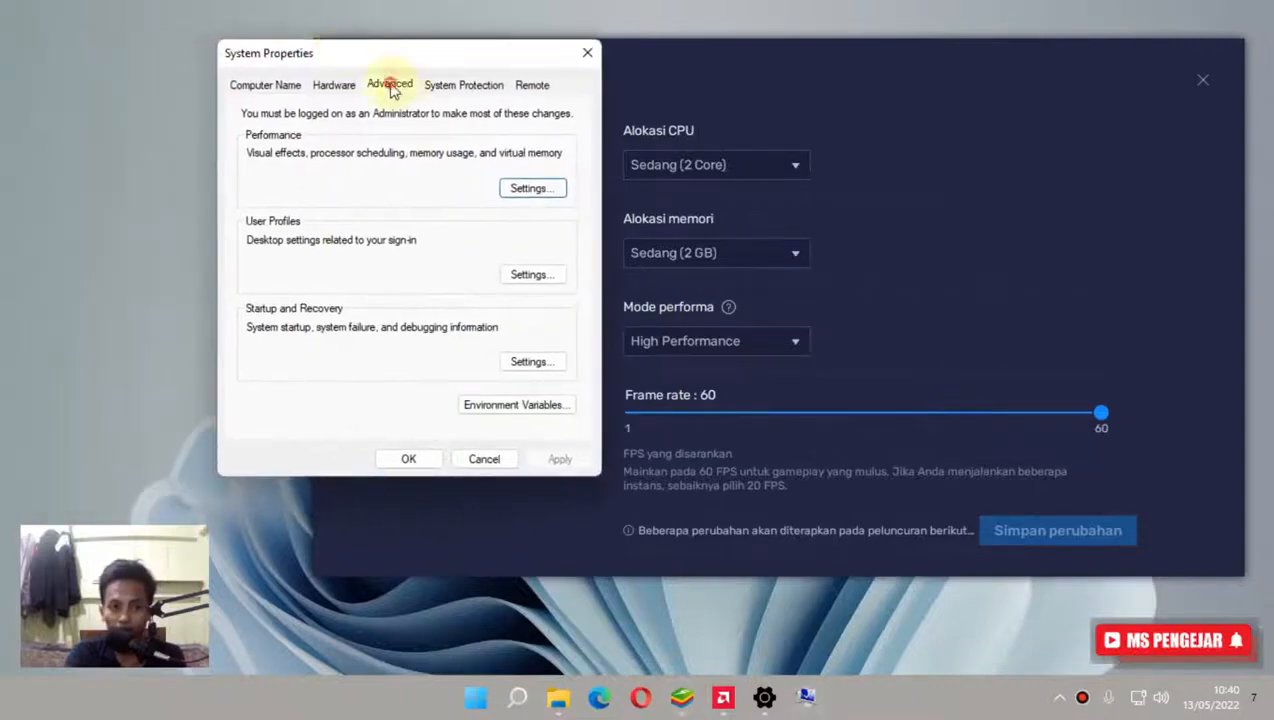
left_click(530, 188)
left_click(353, 147)
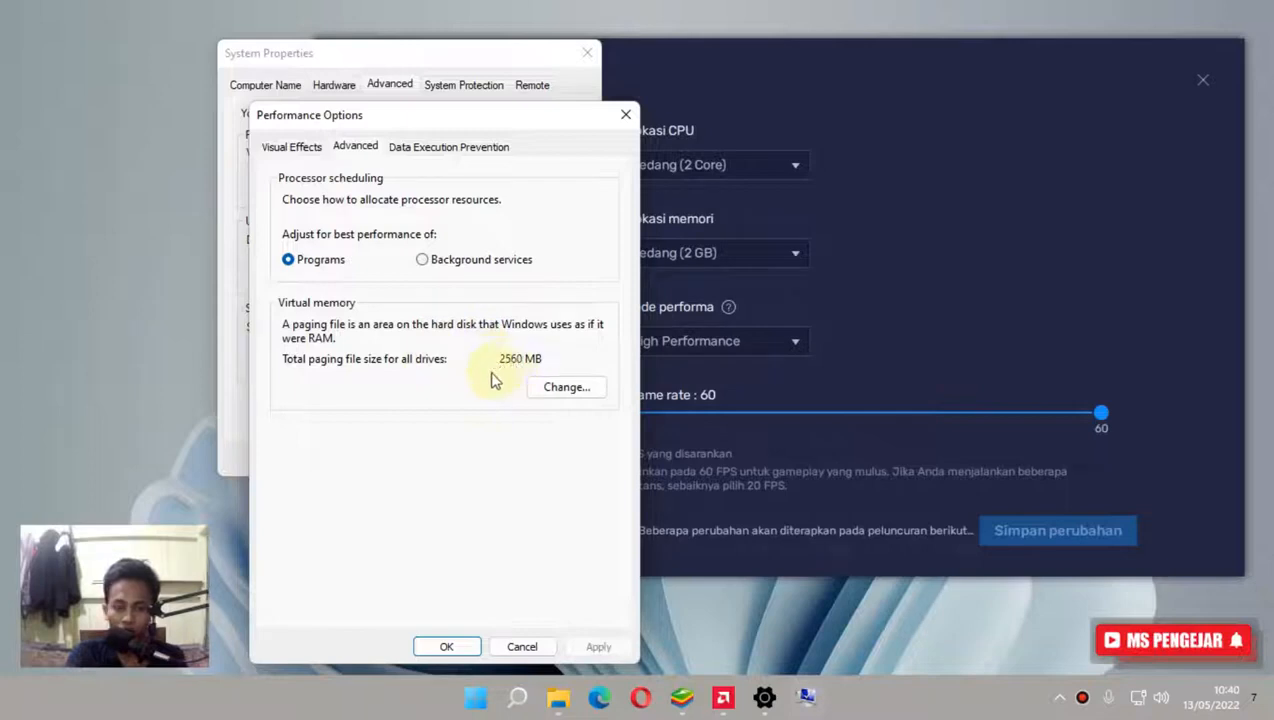
left_click(574, 389)
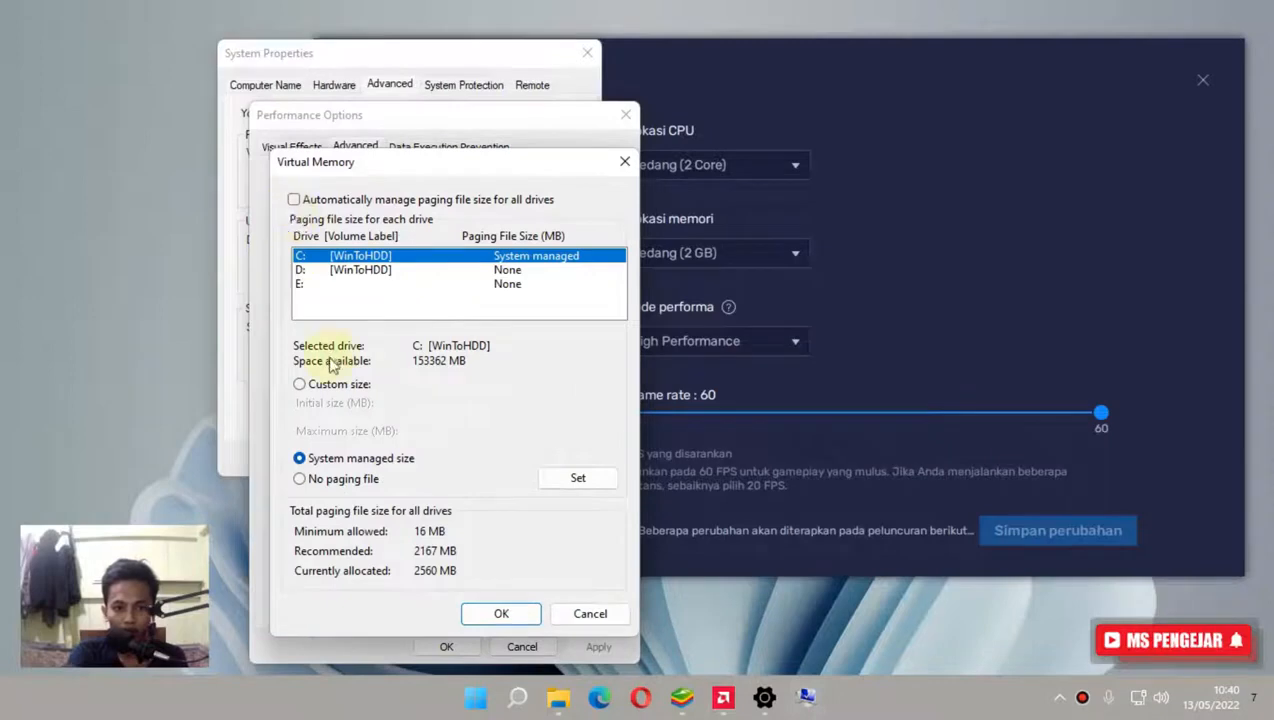
Try the custom paging file size option for drive C, then close the system dialogs without saving.
left_click(299, 384)
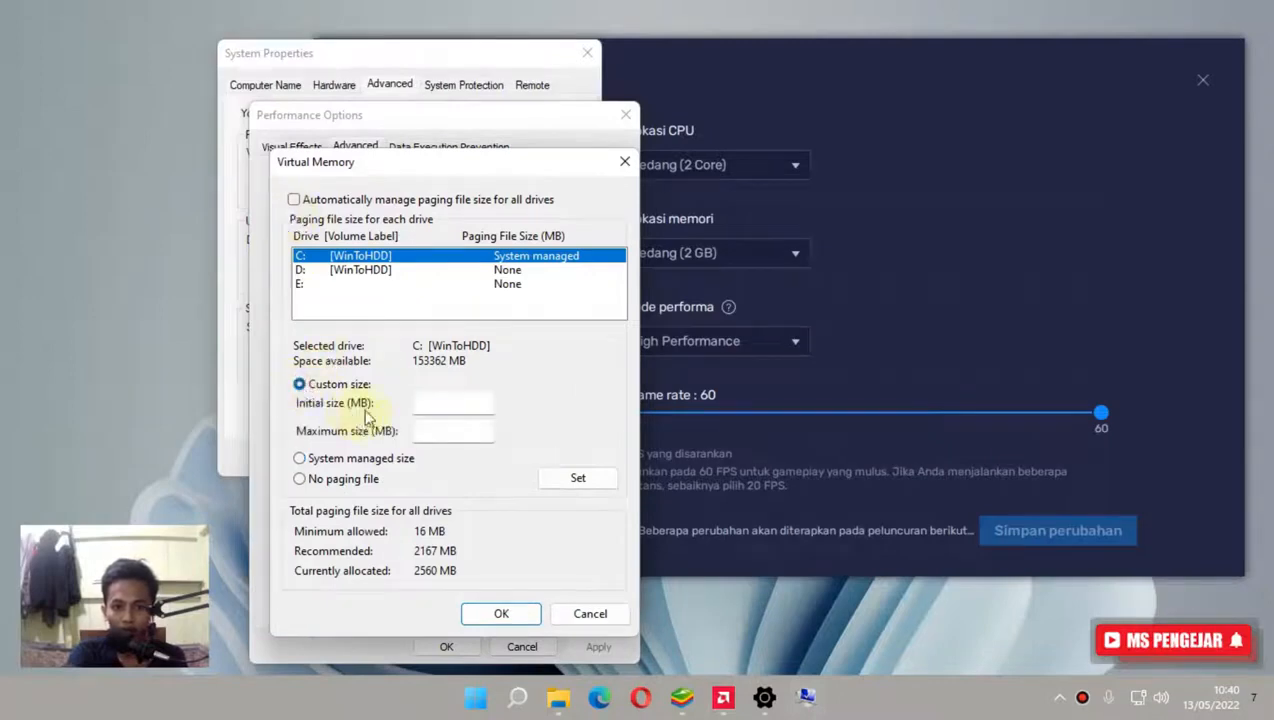
left_click(476, 403)
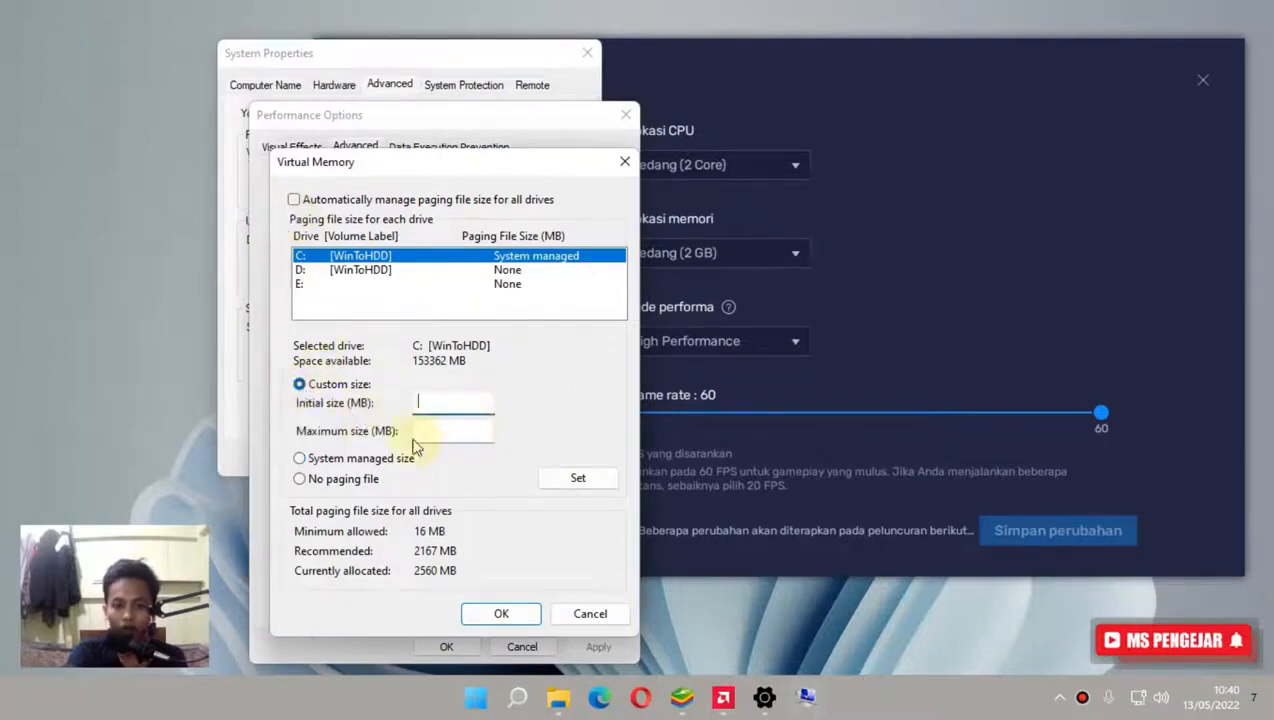
left_click(424, 437)
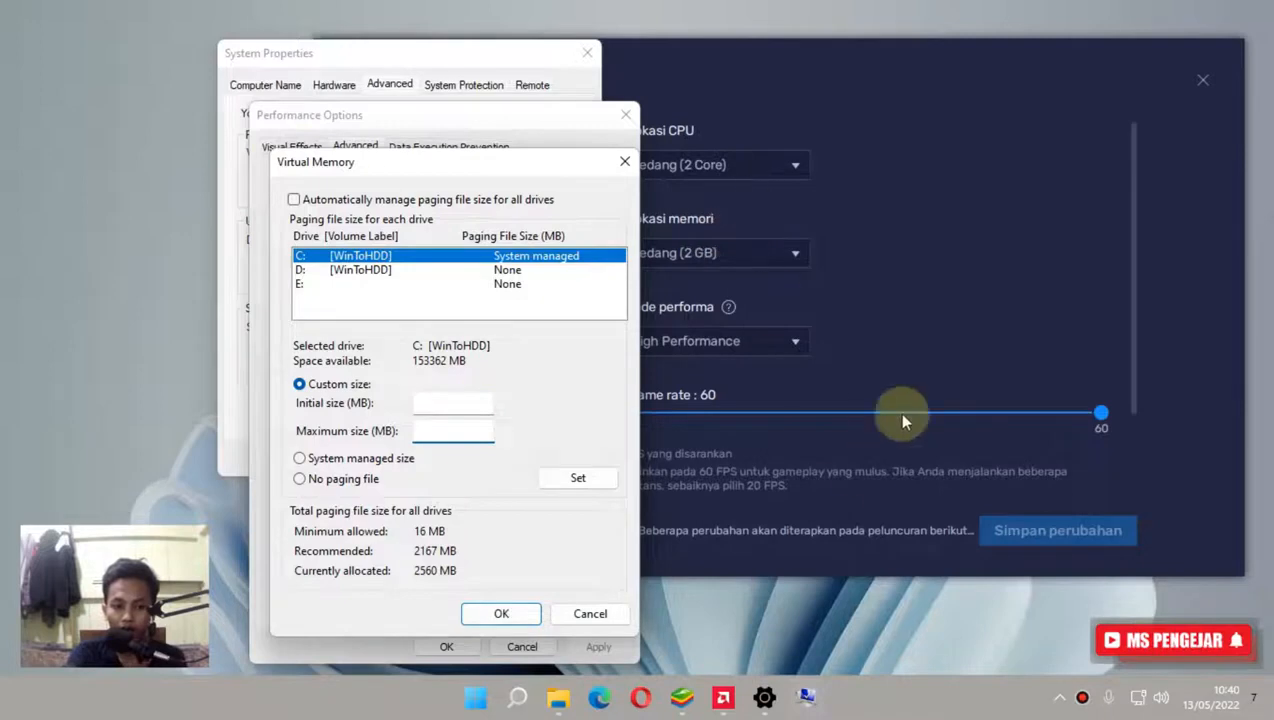
left_click(623, 163)
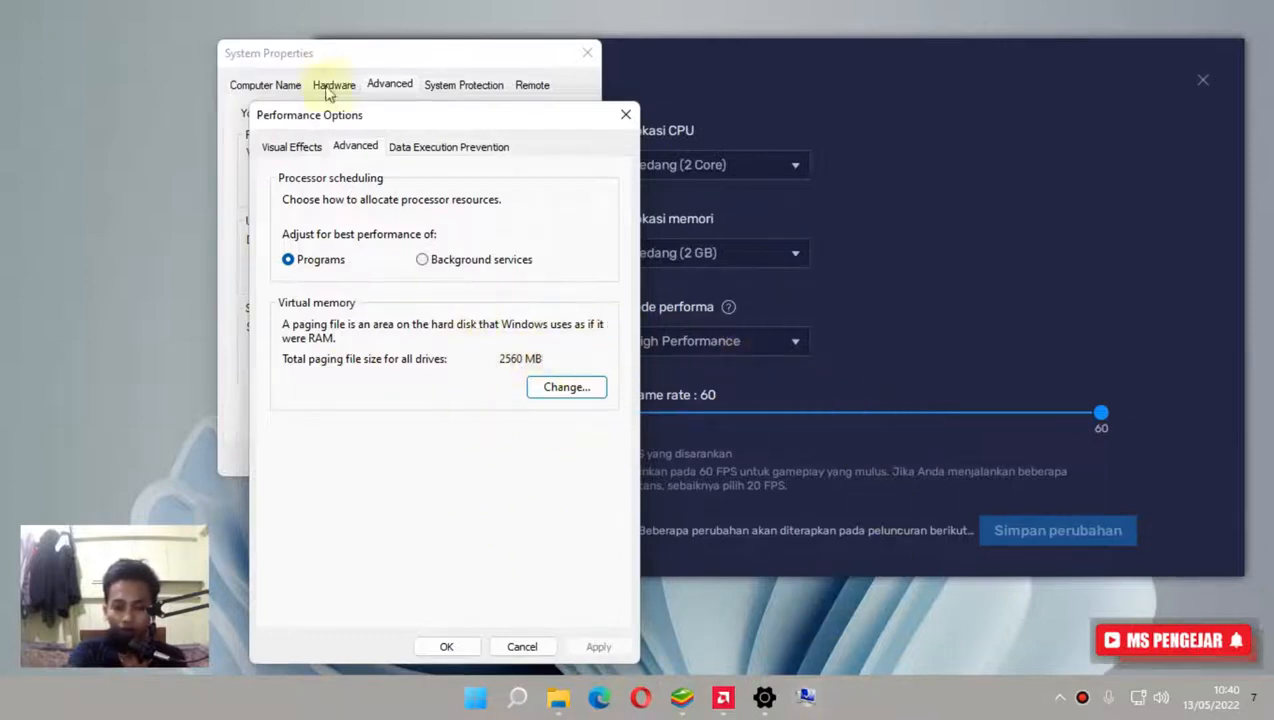
left_click(626, 114)
left_click(587, 53)
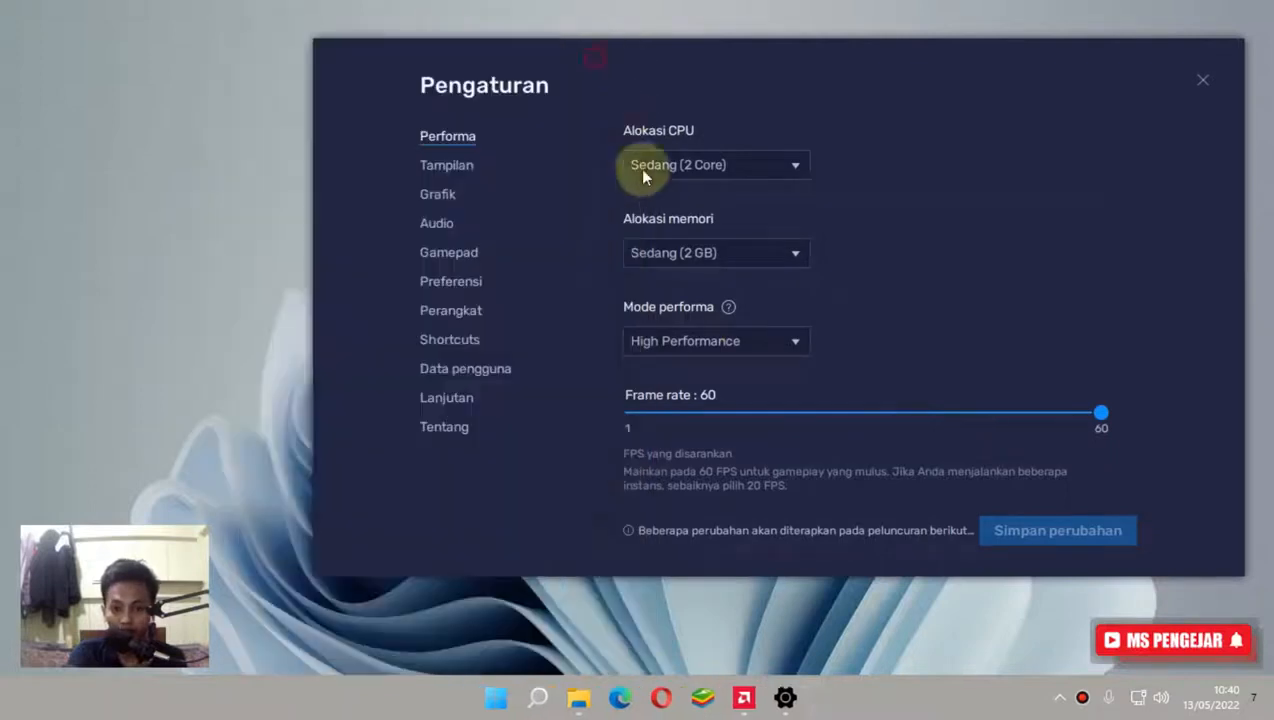
Read text file 7 in the Setting BLUESTACK folder about updating BlueStacks to the newest version.
left_click(558, 697)
double_click(306, 364)
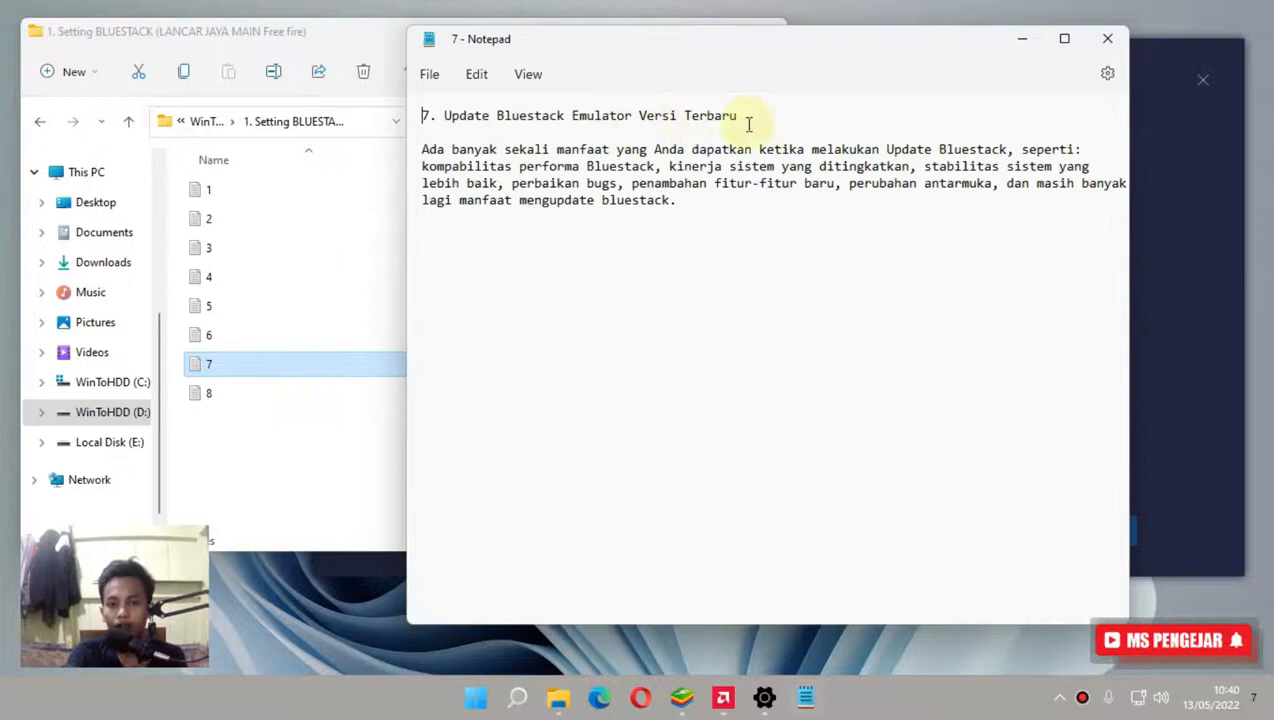
left_click_drag(748, 120, 464, 107)
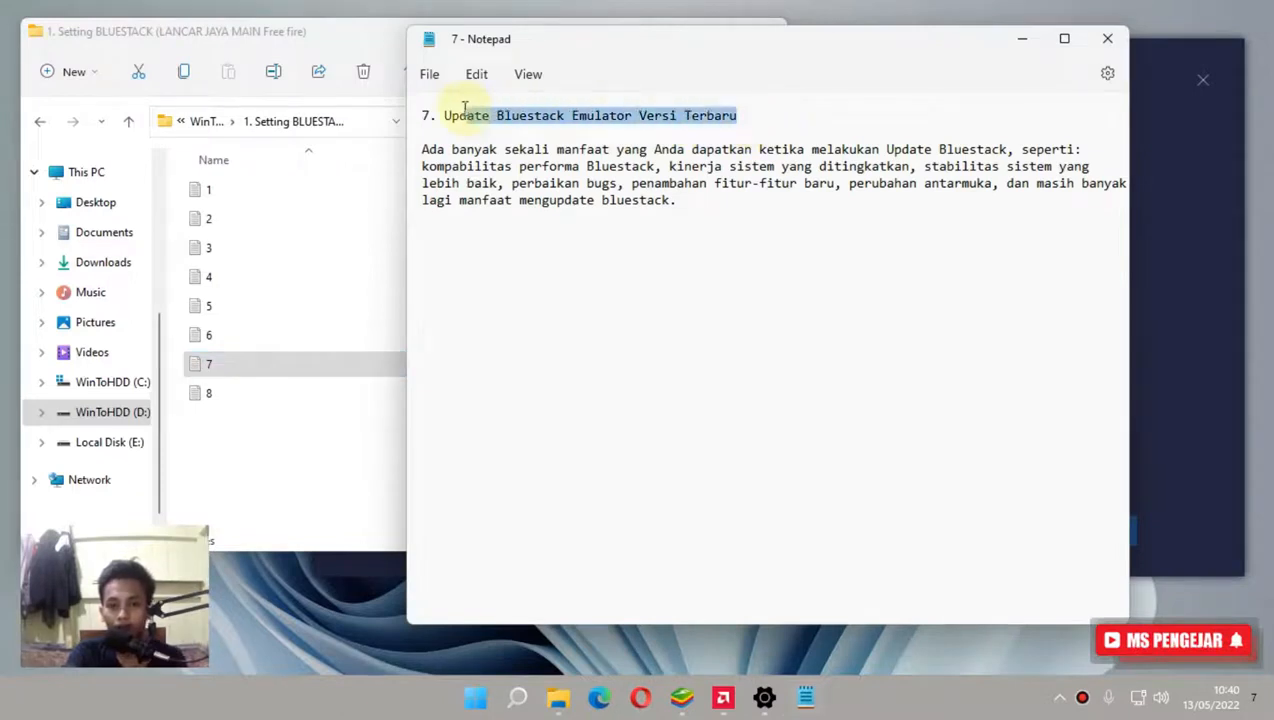
double_click(427, 149)
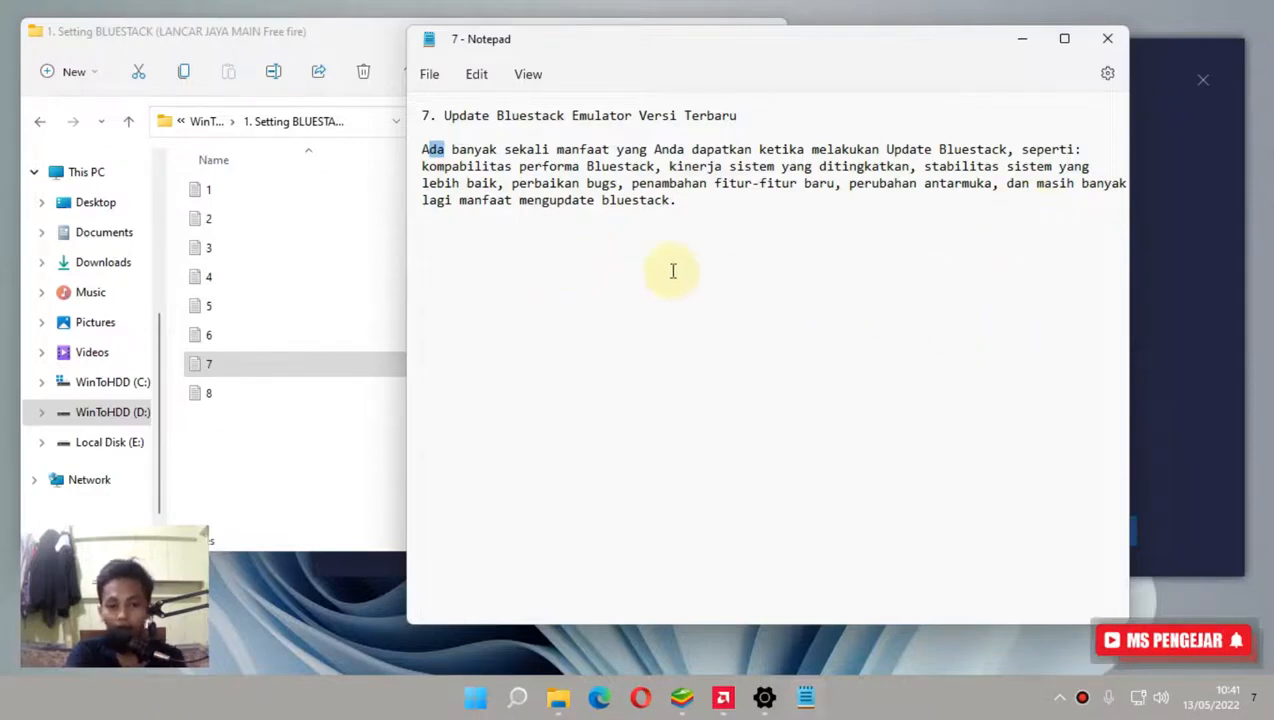
Close text file 7 and check for BlueStacks updates from the Tentang (About) page of the emulator settings.
left_click(1107, 38)
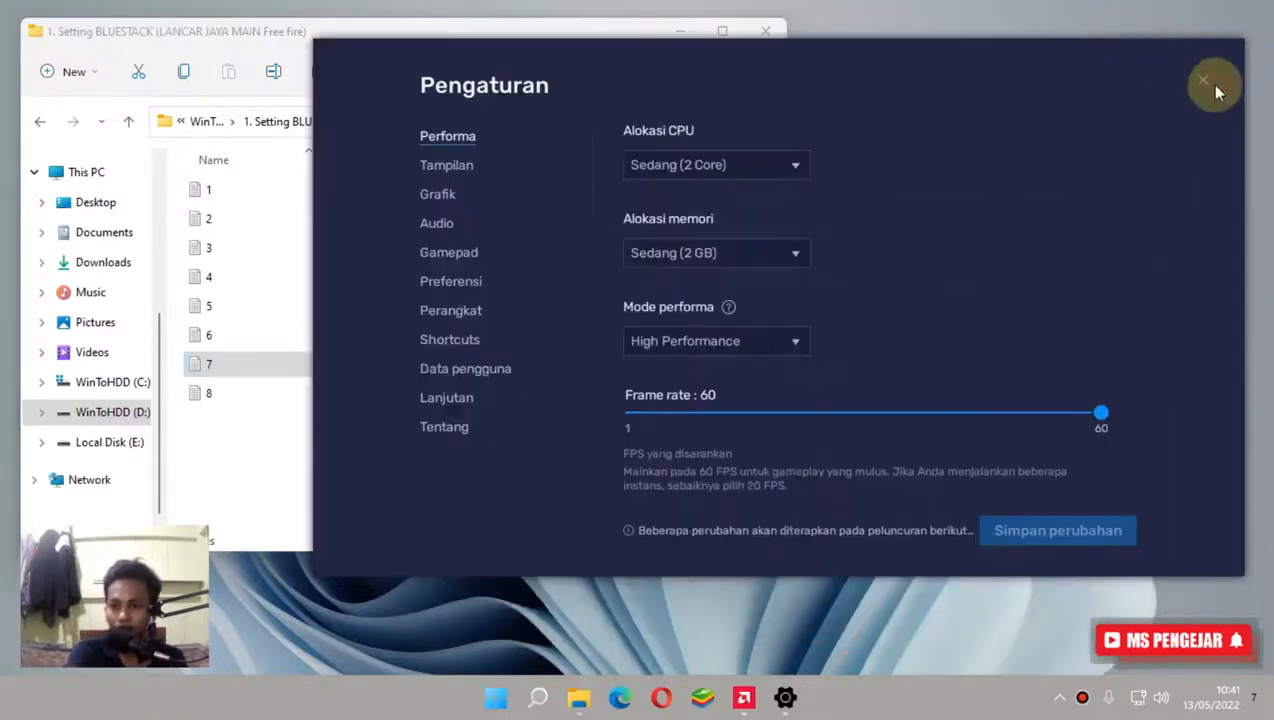
left_click(1203, 82)
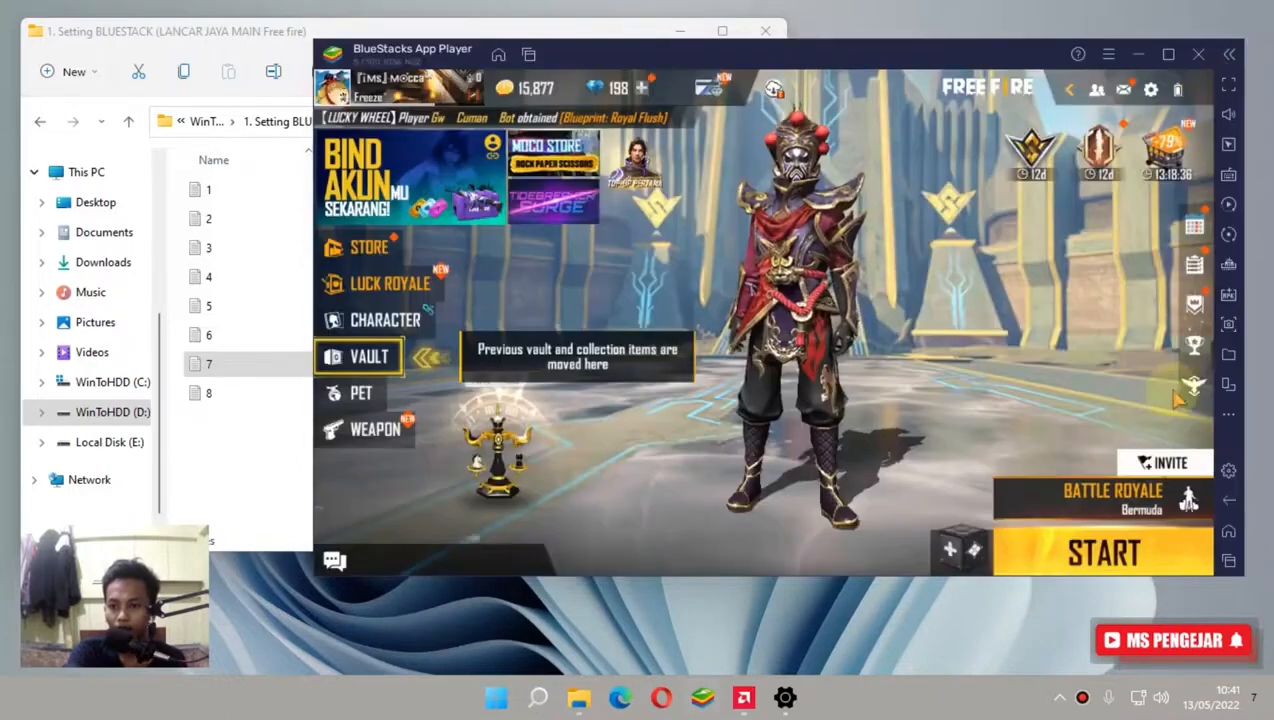
left_click(1108, 54)
left_click(1078, 94)
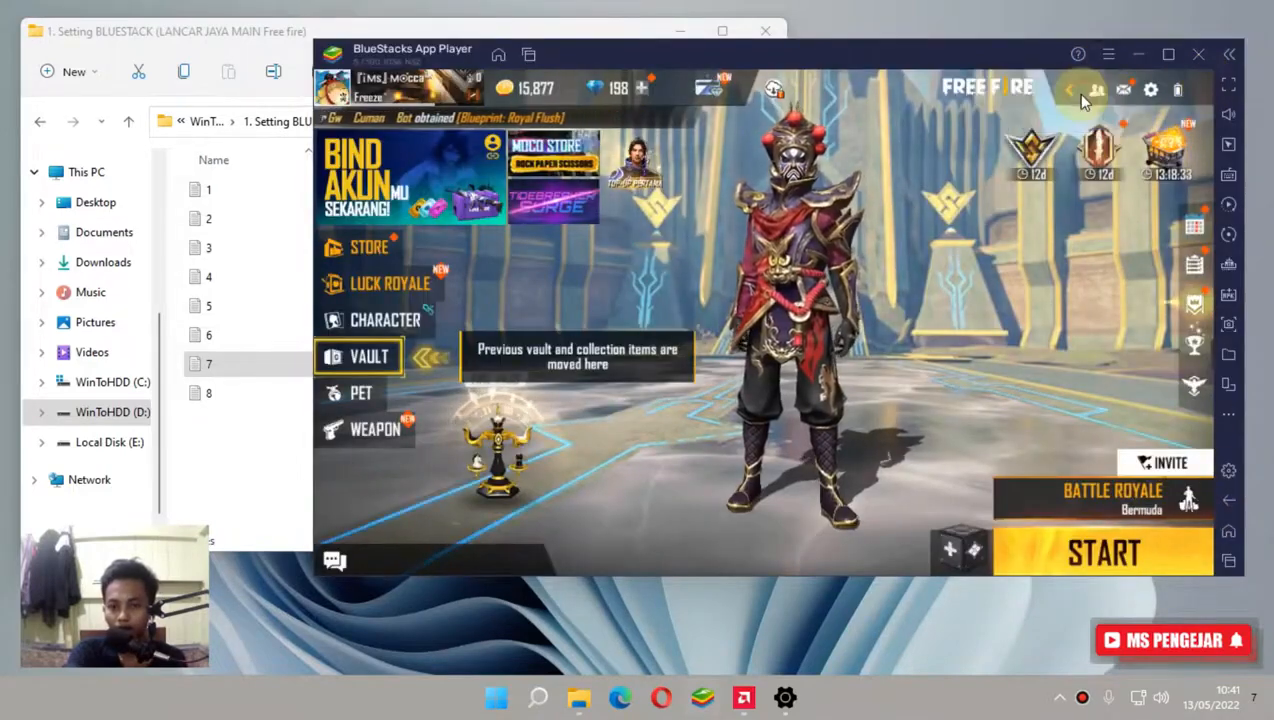
left_click(455, 428)
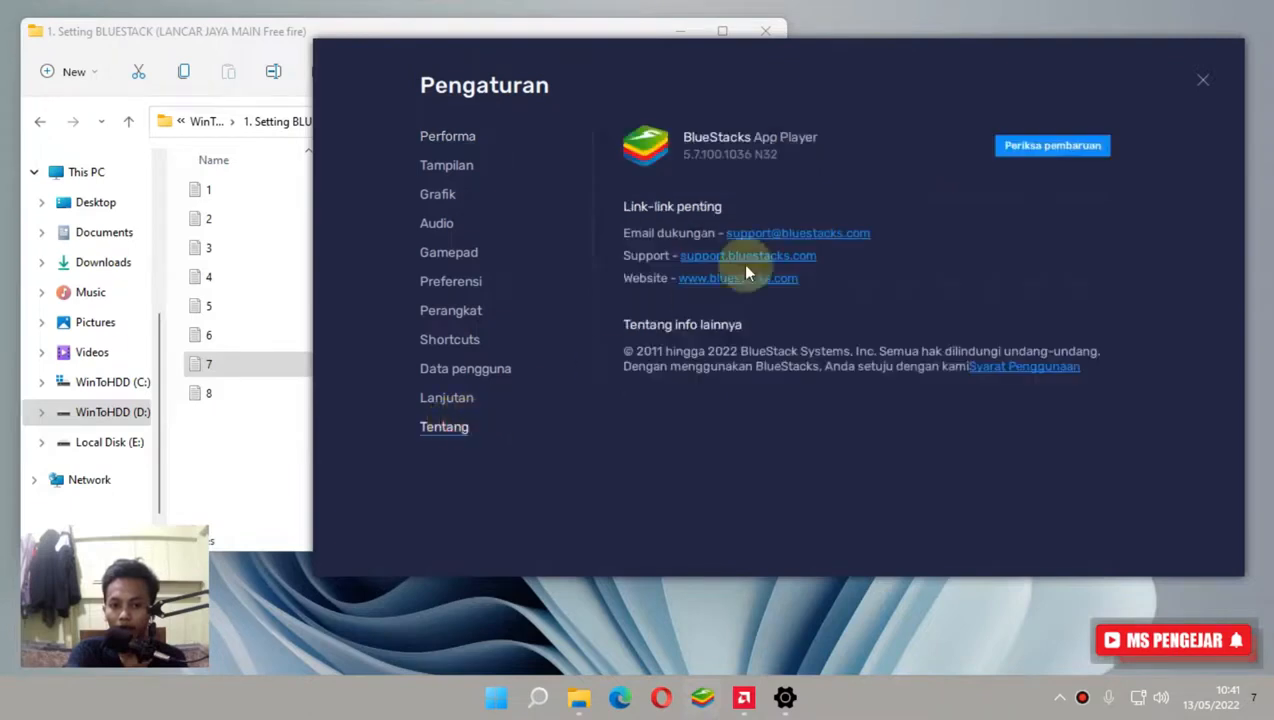
left_click(1018, 148)
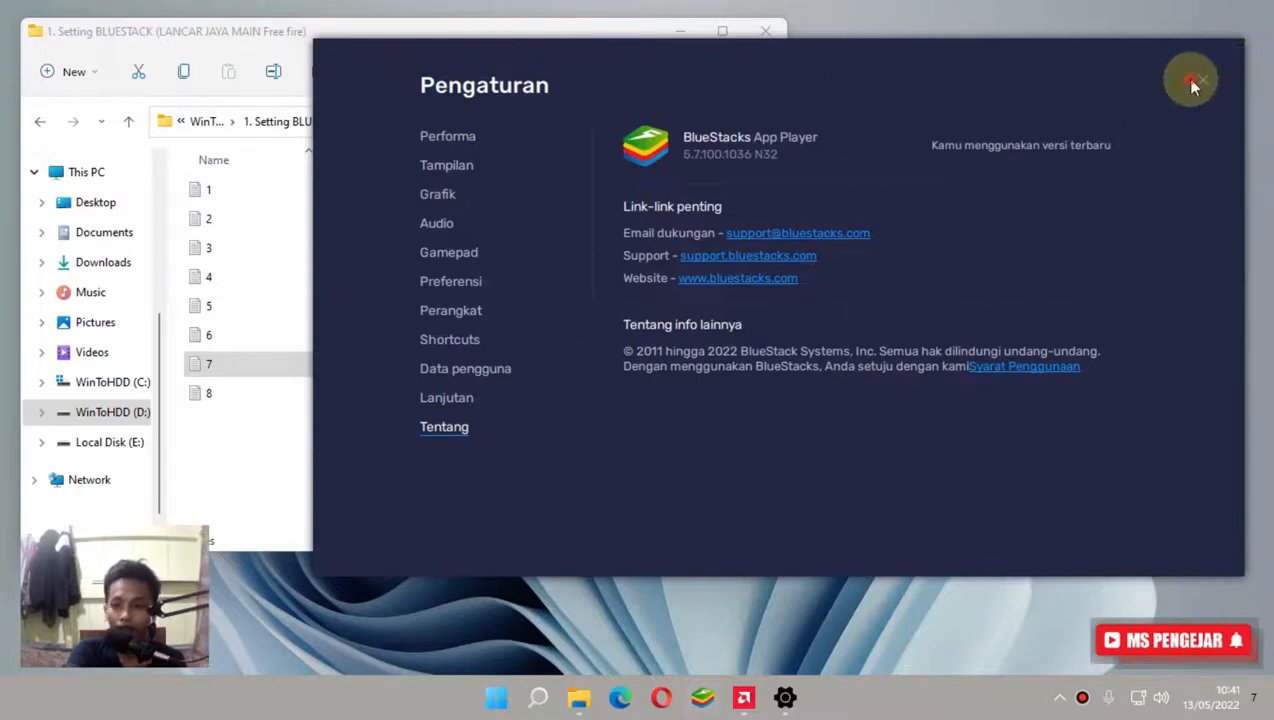
Read text file 8 in the Setting BLUESTACK folder about enabling the VT Processor, close it and minimize the folder window.
left_click(246, 397)
double_click(248, 397)
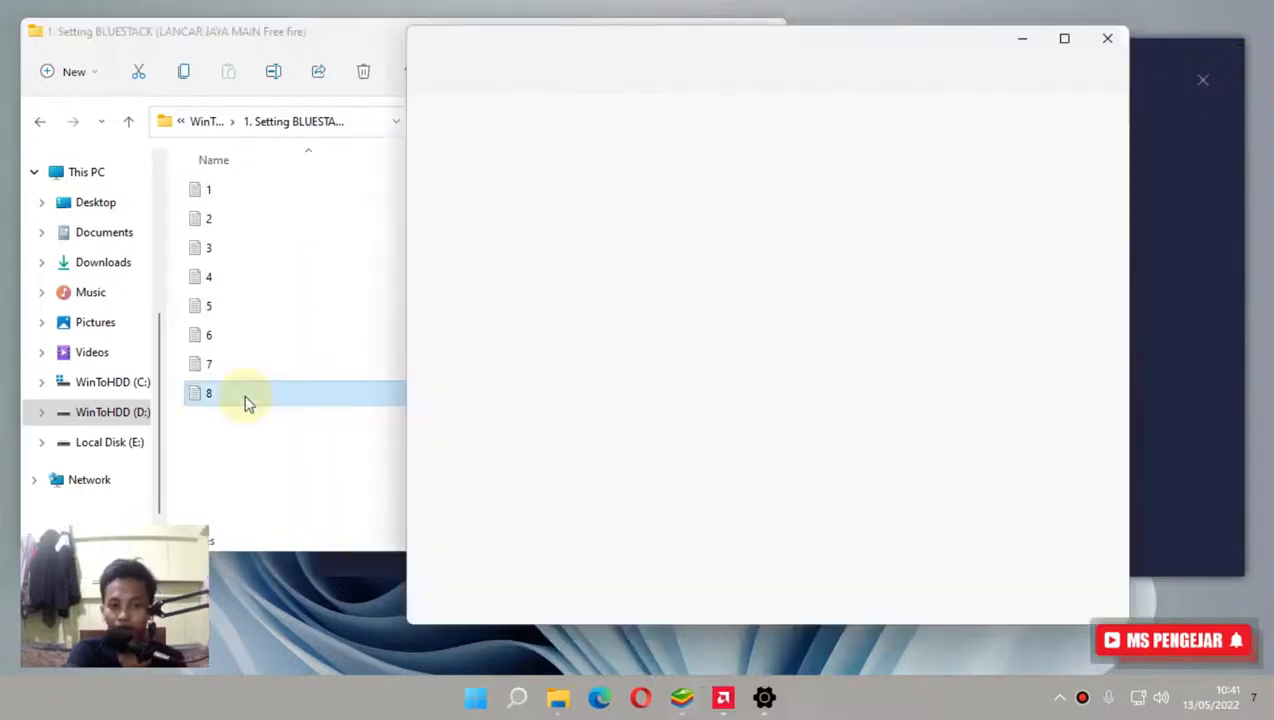
left_click_drag(618, 110, 415, 115)
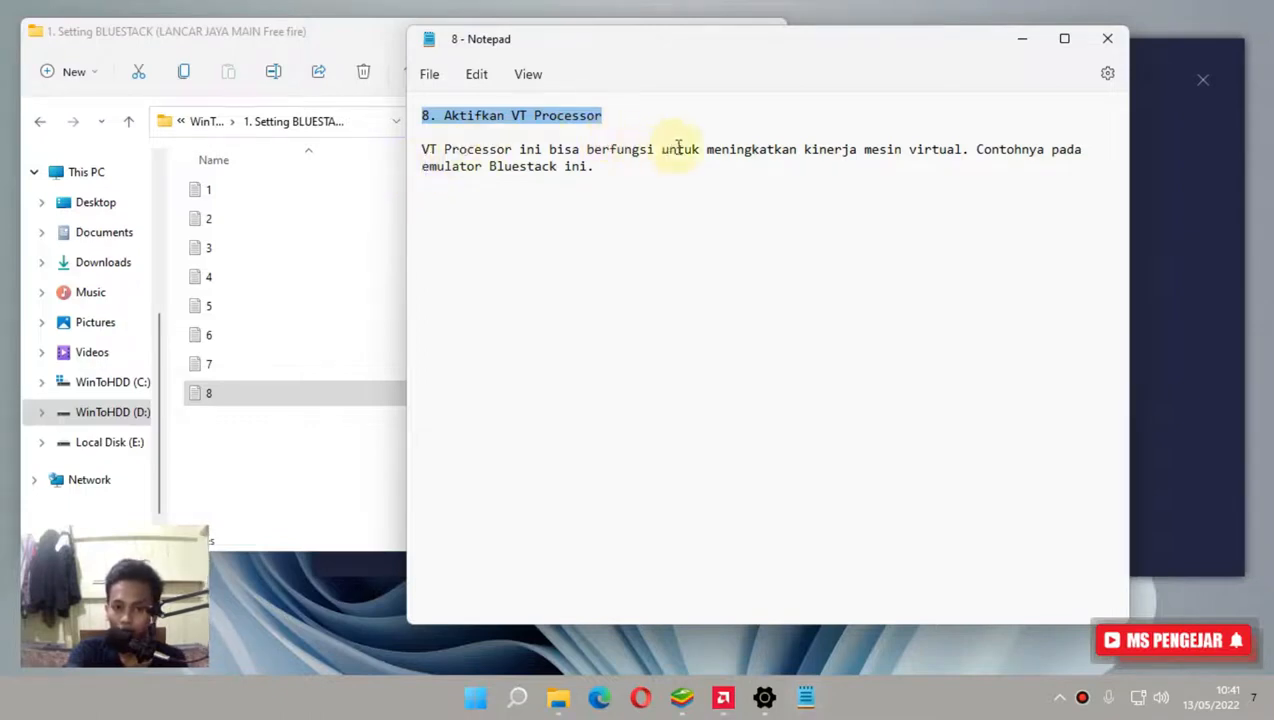
left_click(1000, 155)
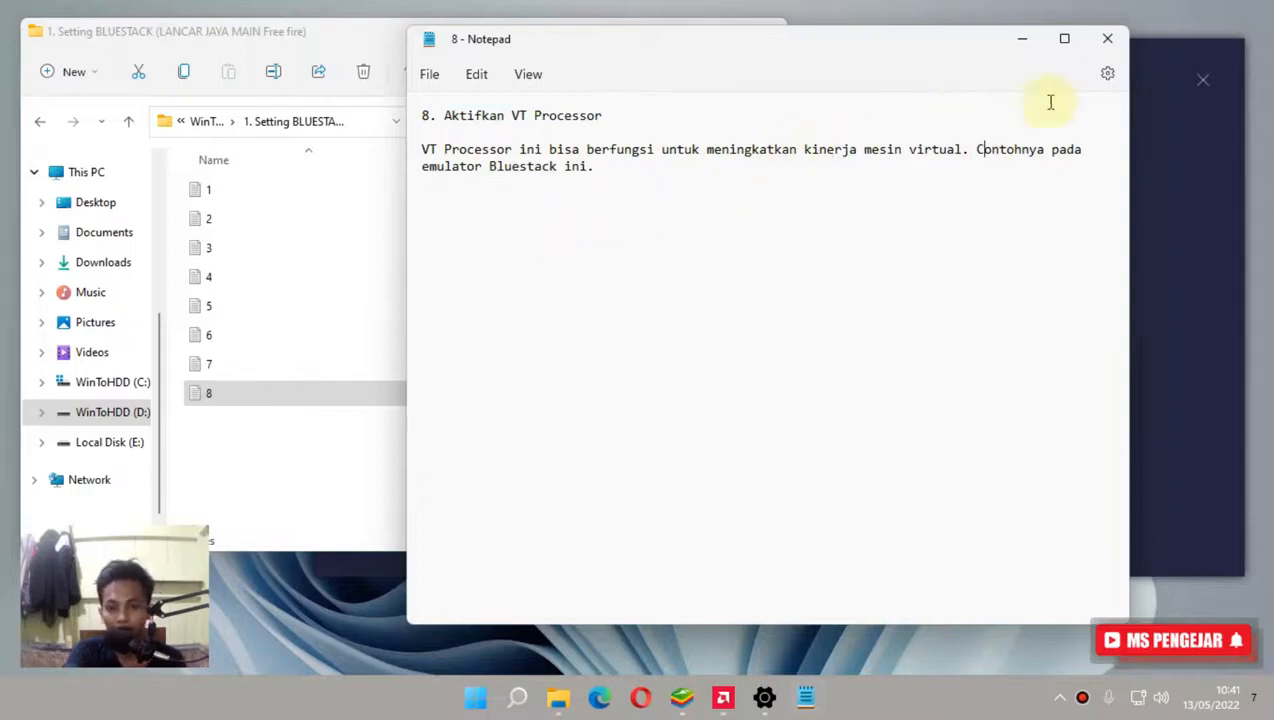
left_click(1107, 39)
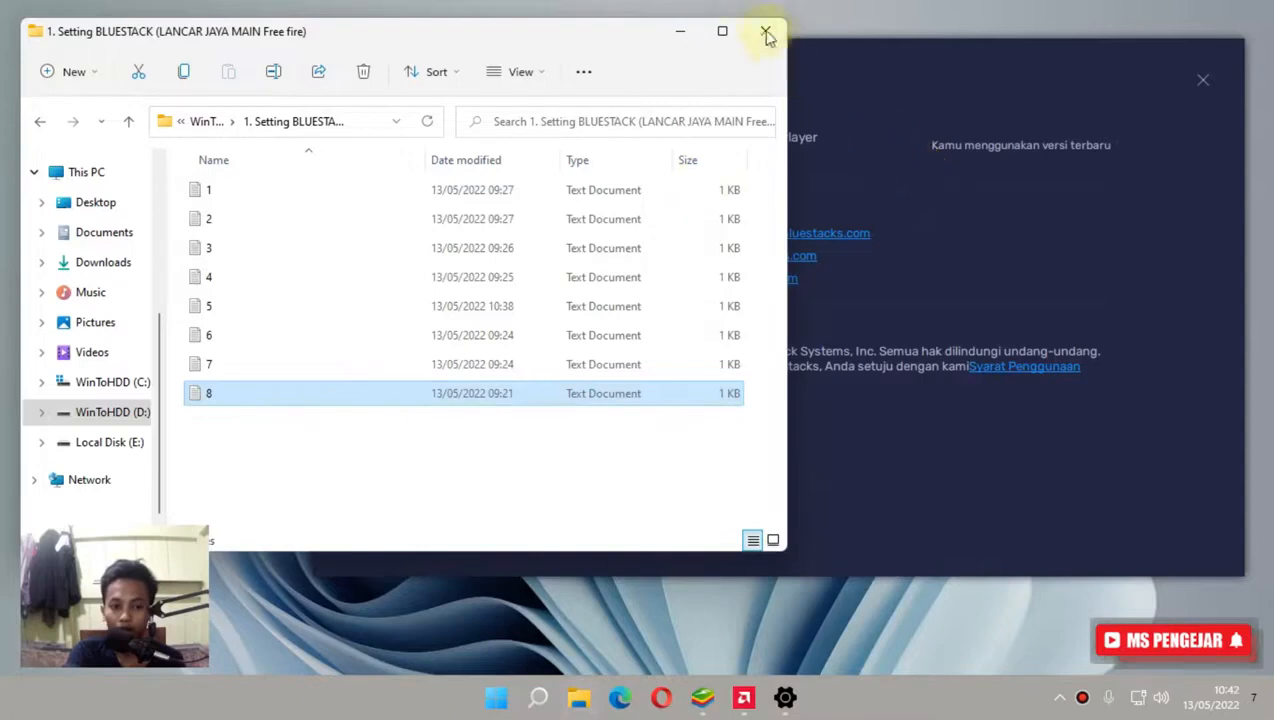
left_click(680, 31)
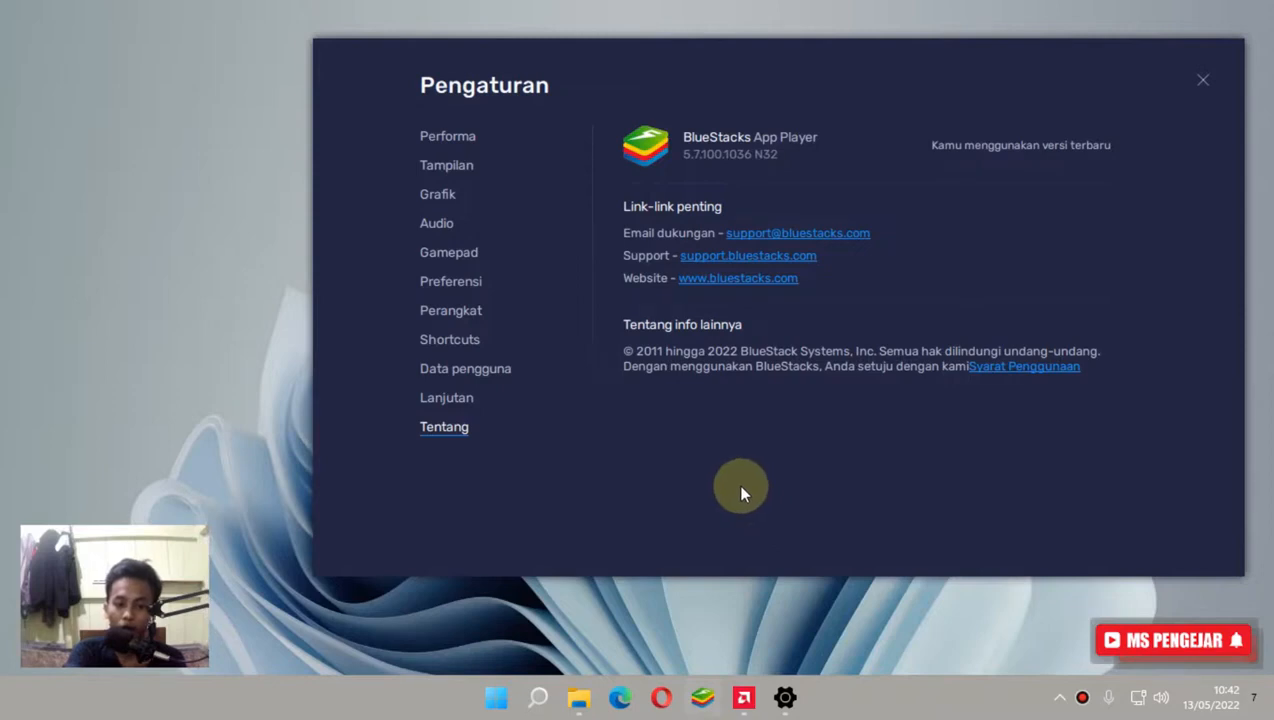
right_click(109, 127)
left_click(175, 210)
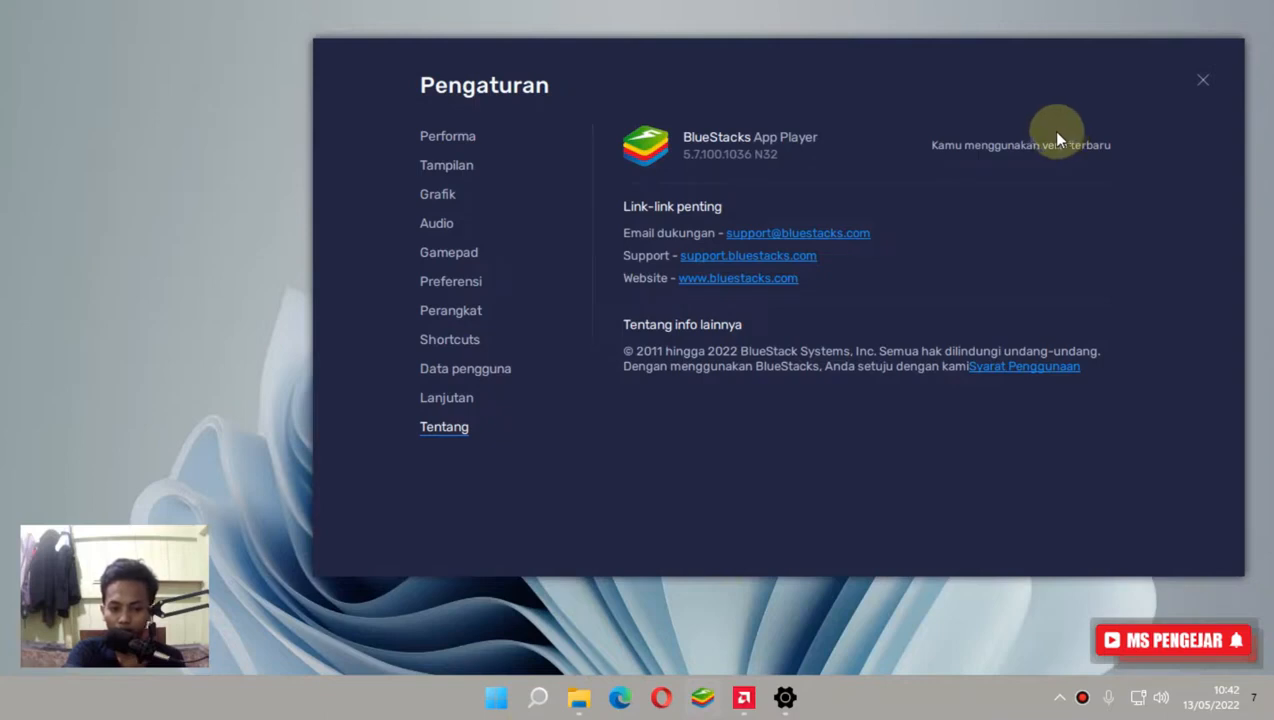
mouse_move(703, 8)
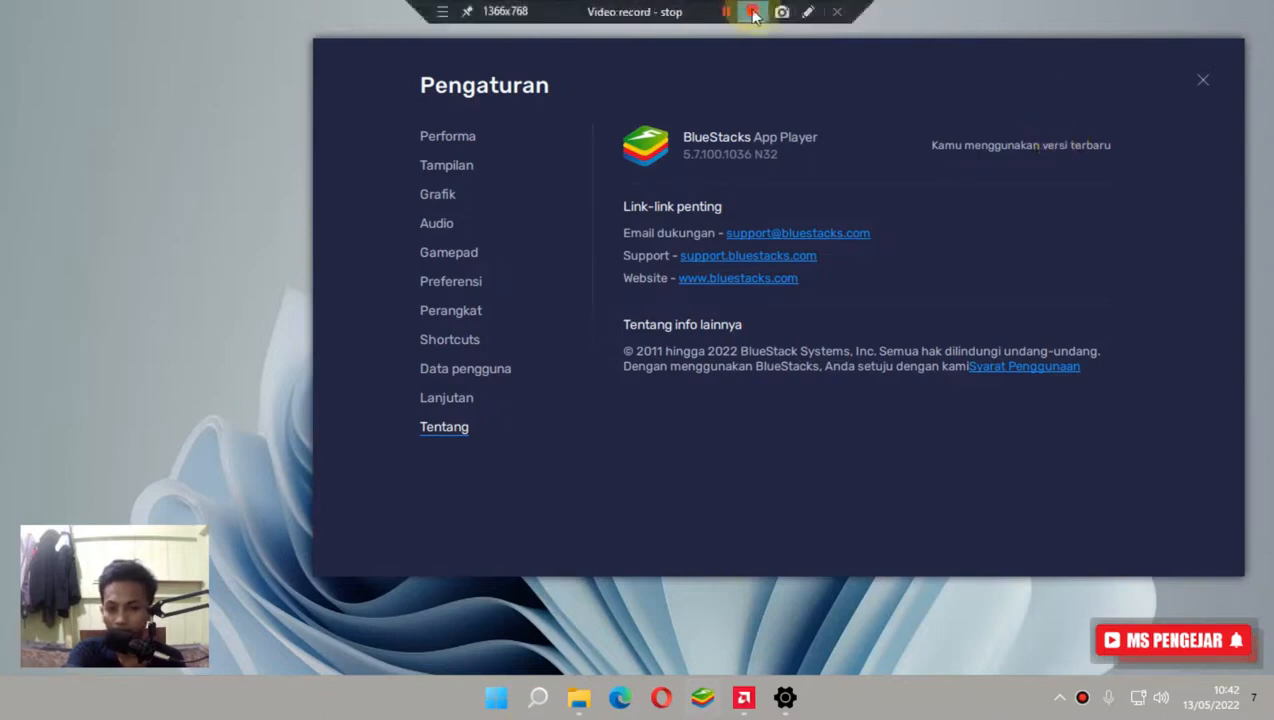
left_click(753, 12)
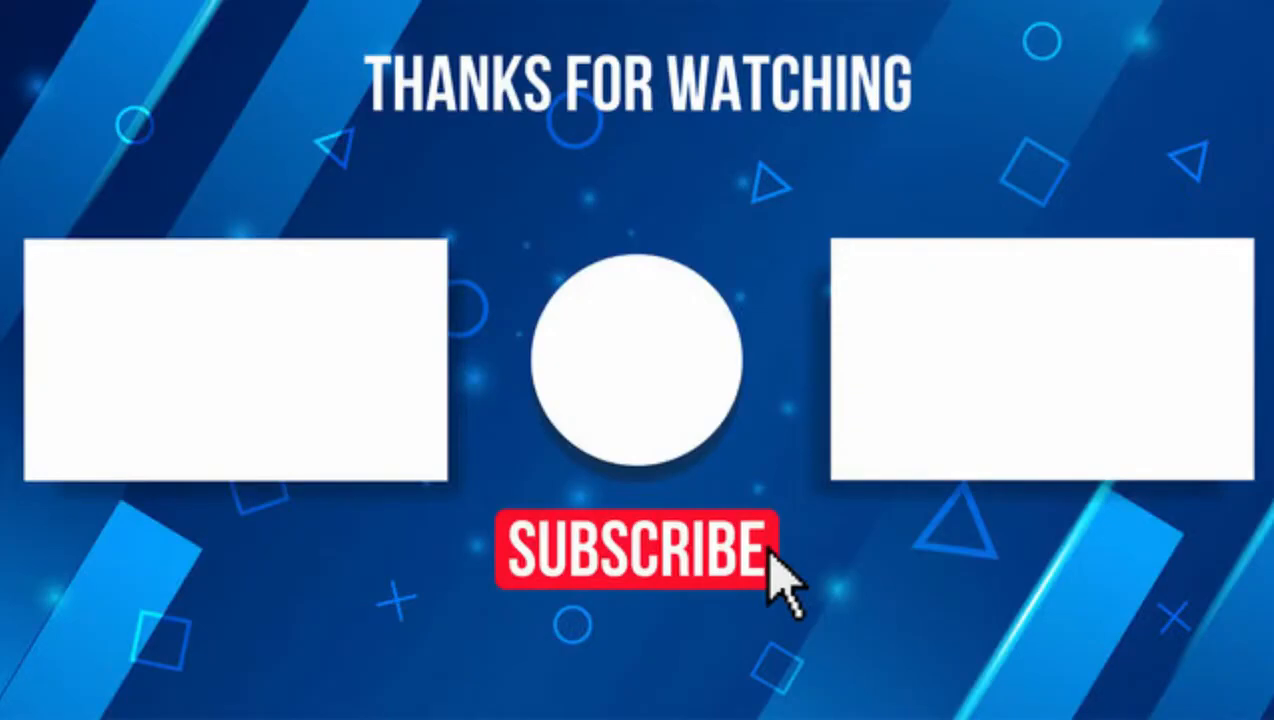